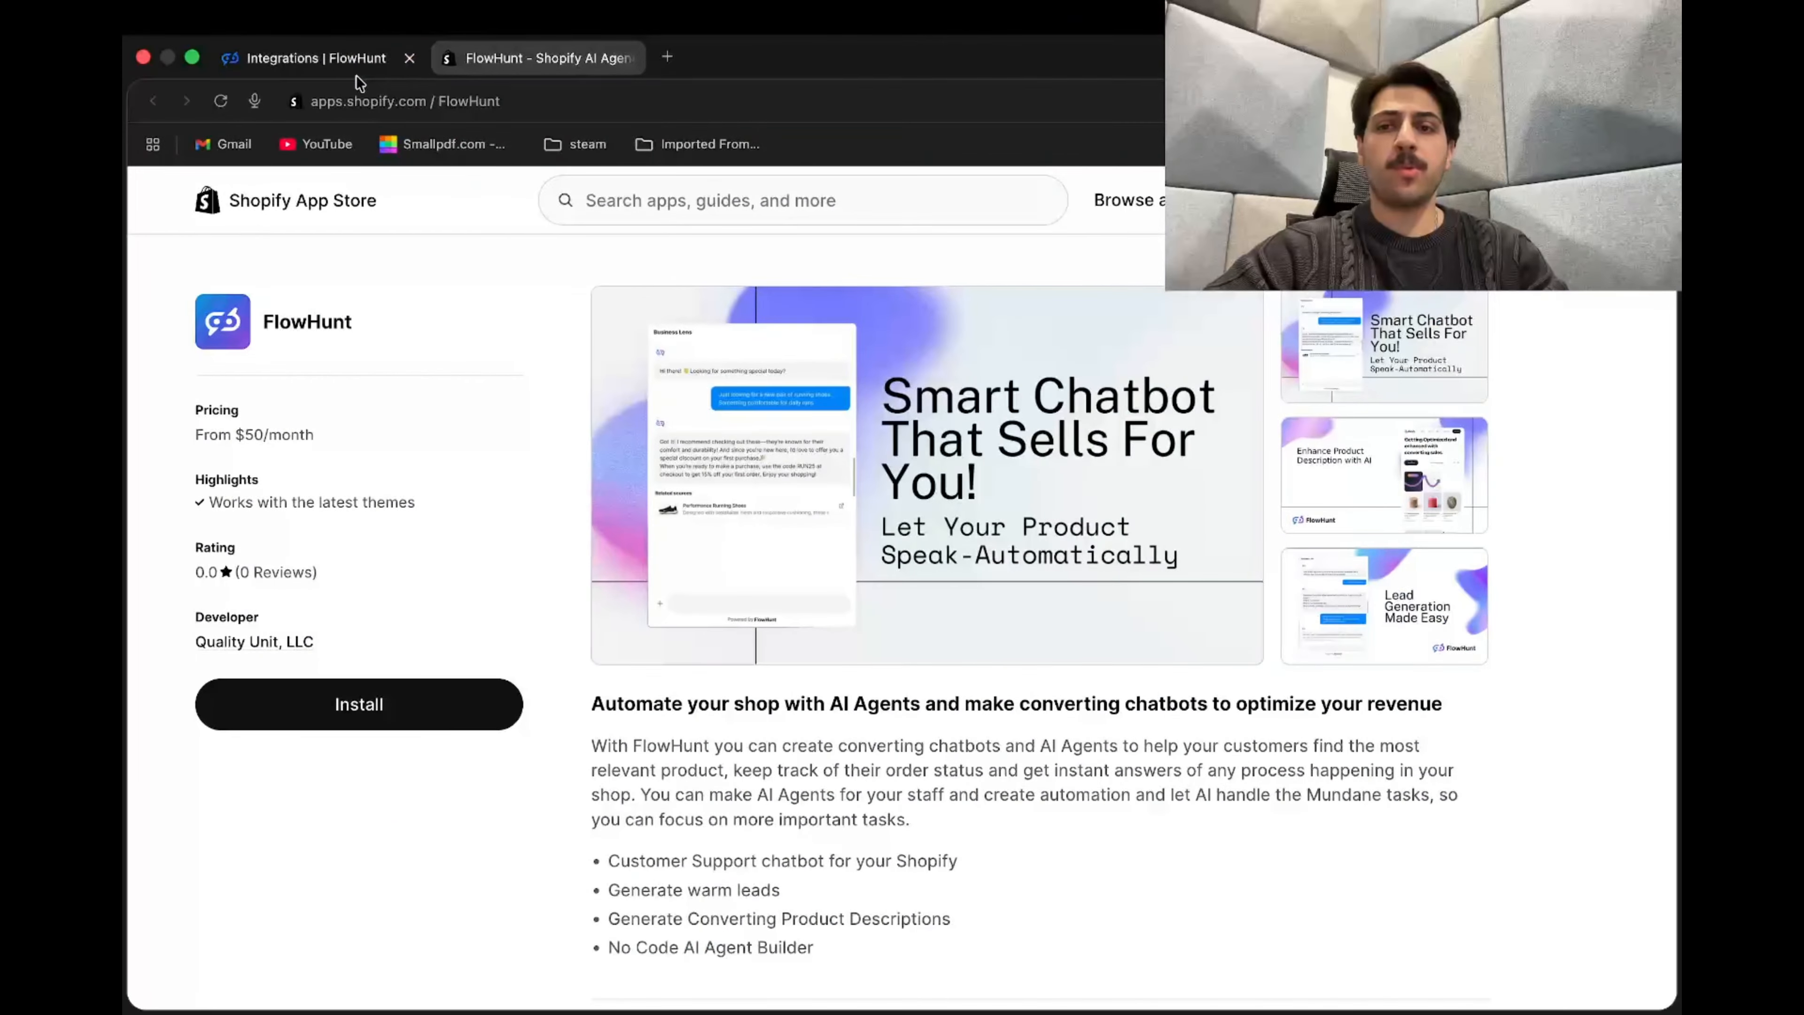
Step: Return to the 'Integrations | FlowHunt' tab showing the Shopify integration setup
left_click(357, 61)
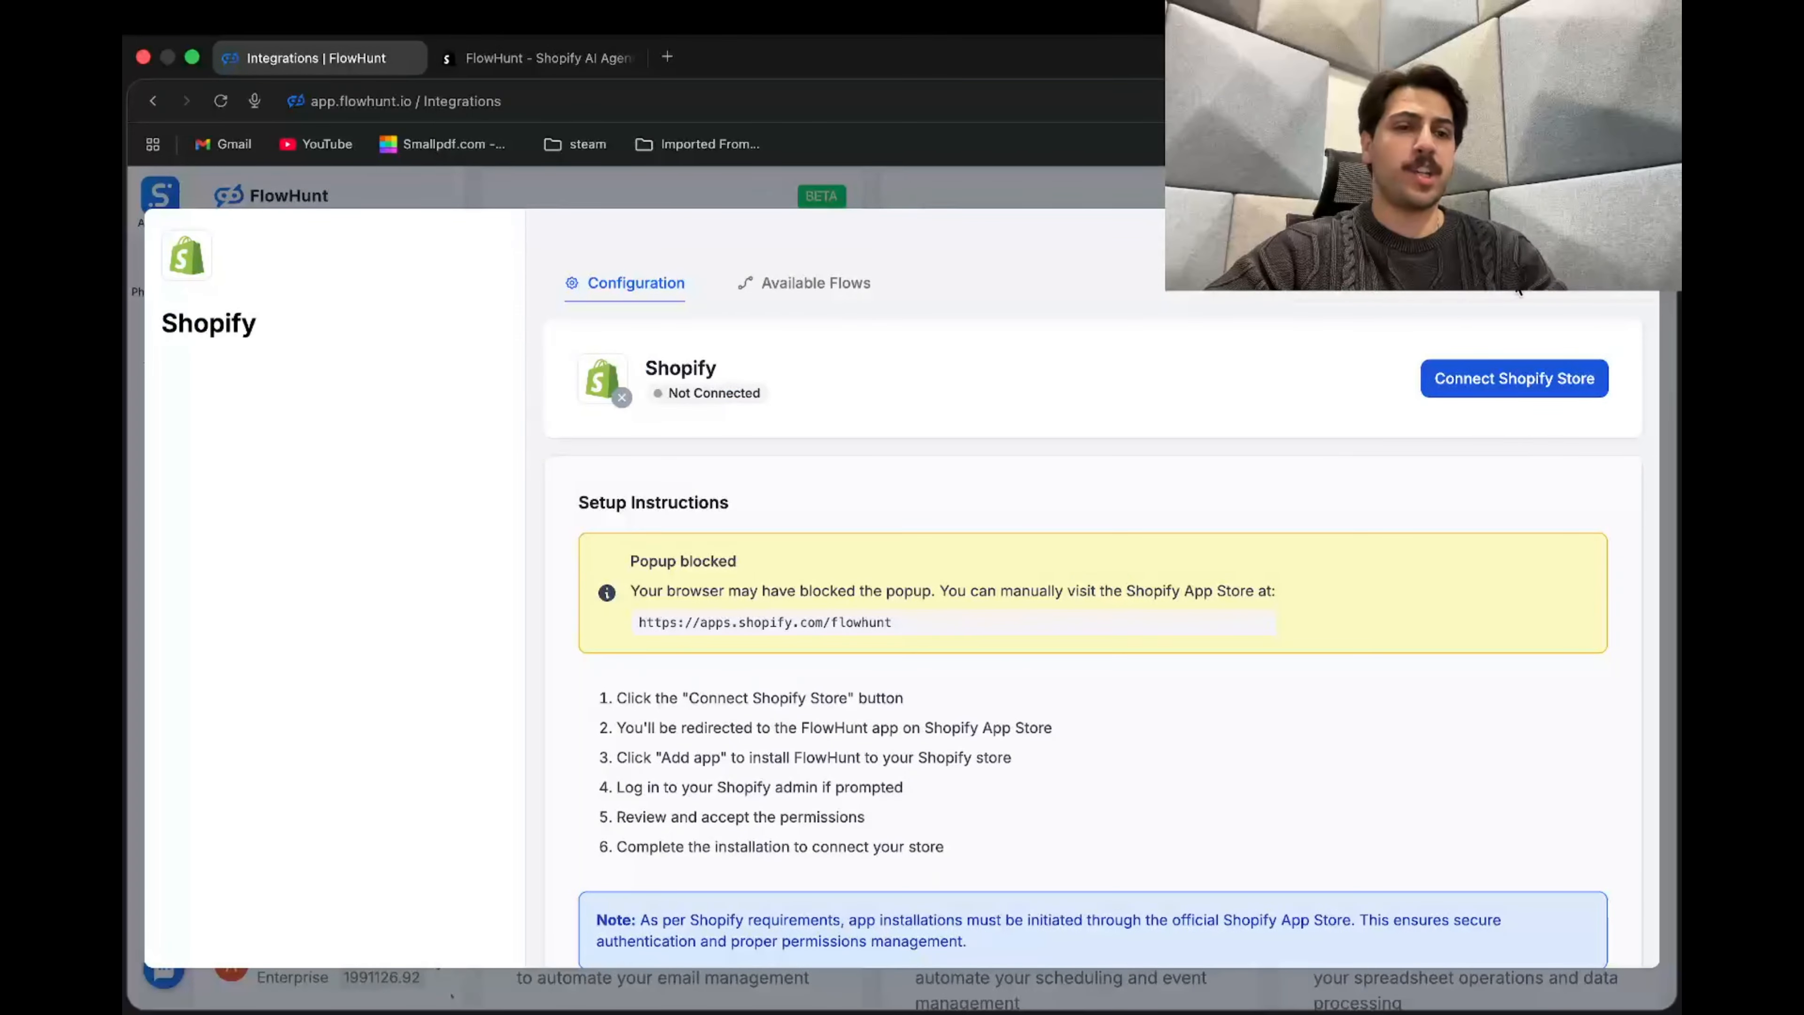
Step: Reopen the Shopify card from the Integrations list and choose Connect Shopify Store
left_click(1631, 237)
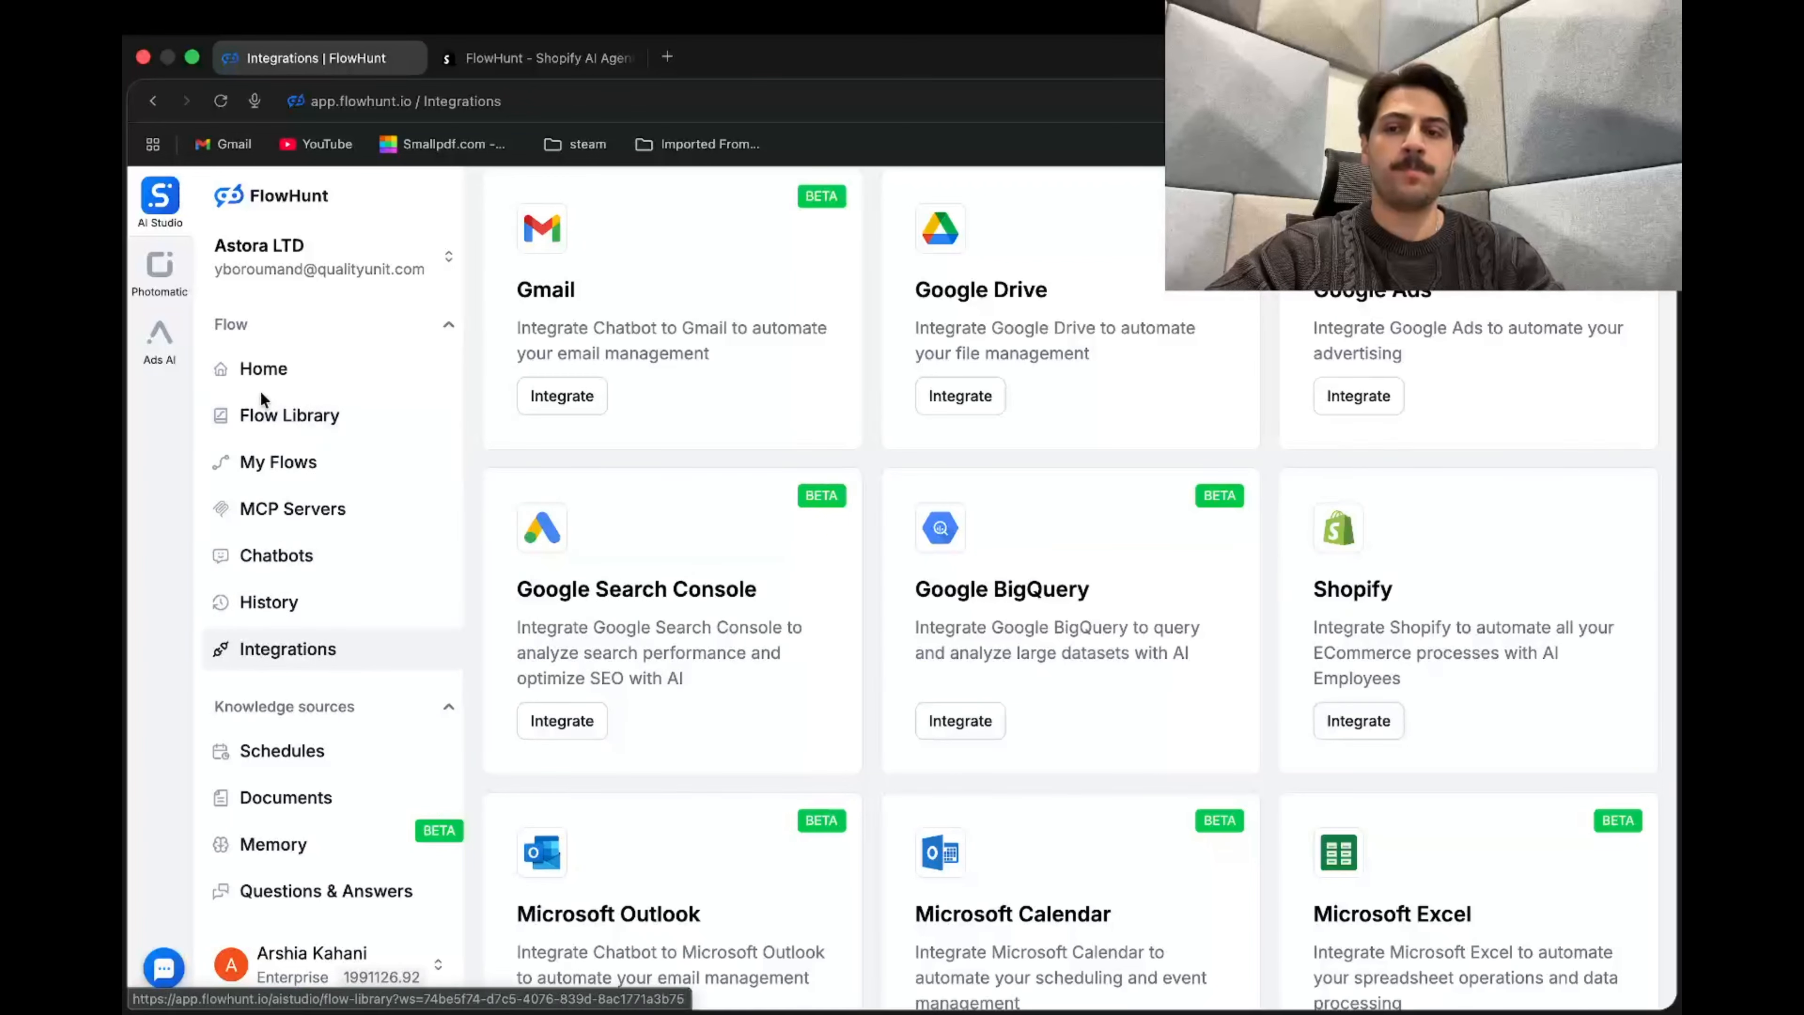
left_click(264, 377)
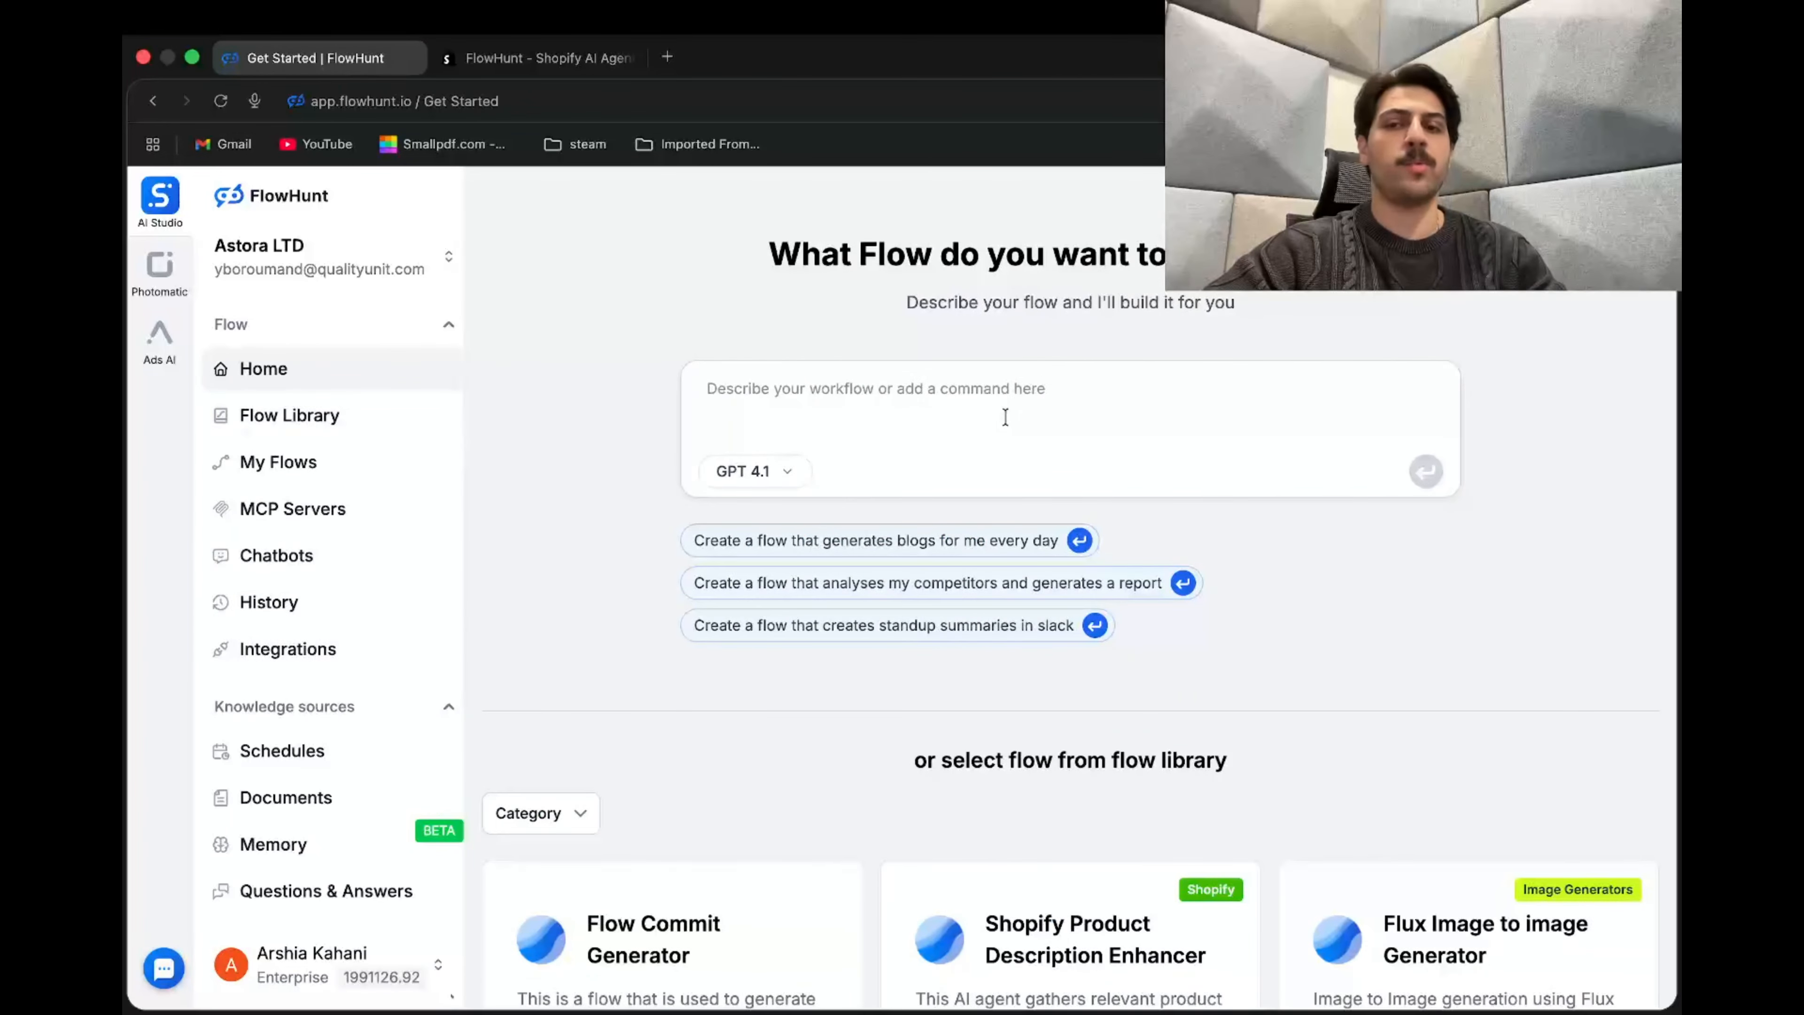
left_click(405, 670)
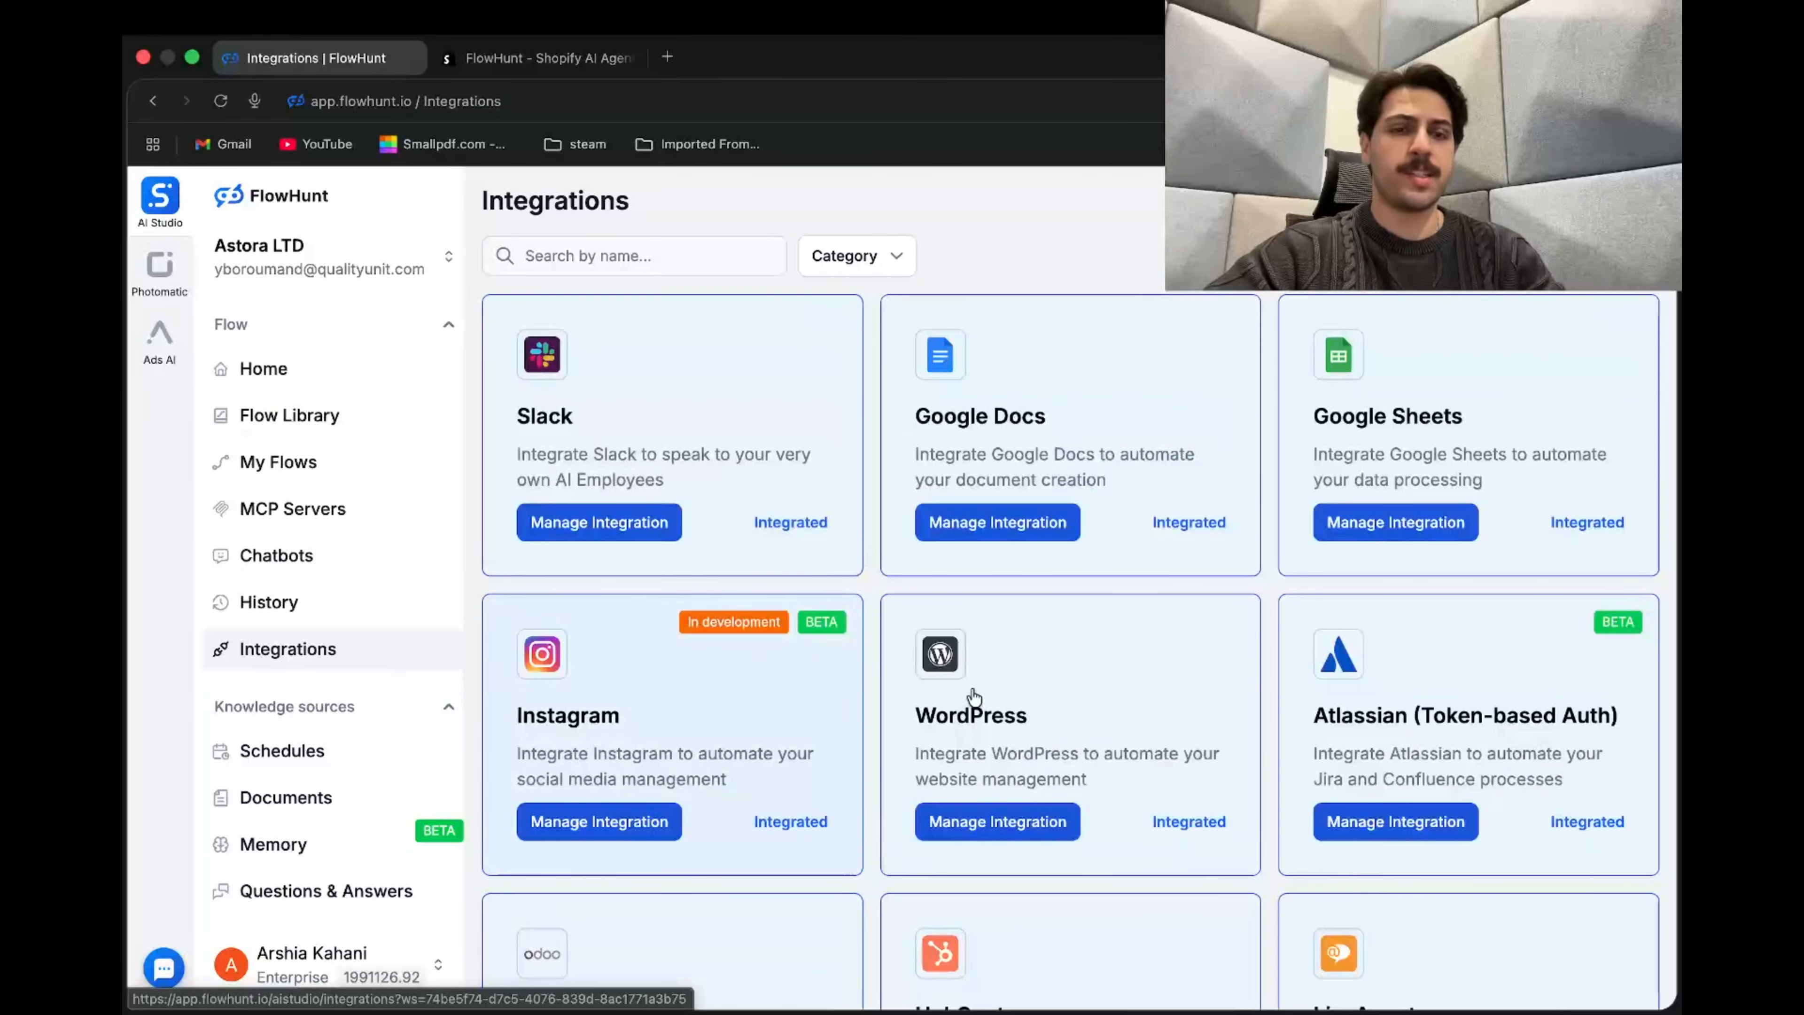
scroll(1006, 732, "down", 10)
scroll(1006, 732, "down", 20)
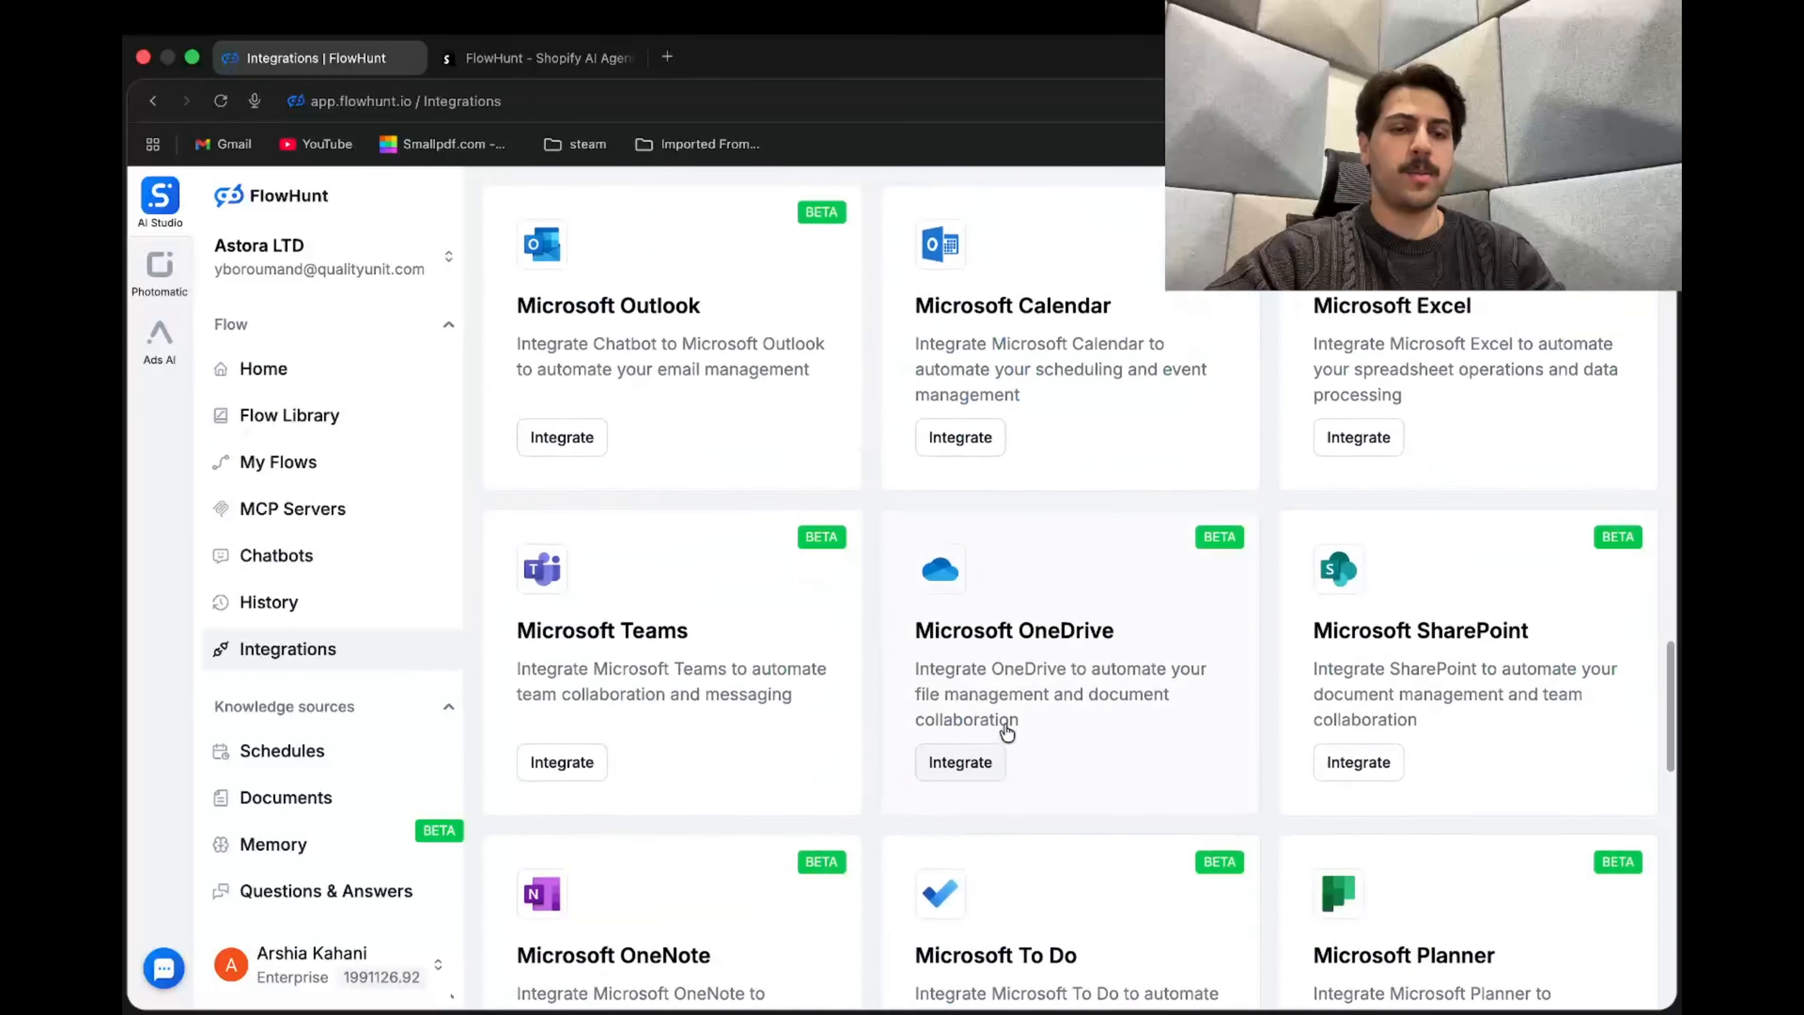
scroll(1006, 732, "up", 8)
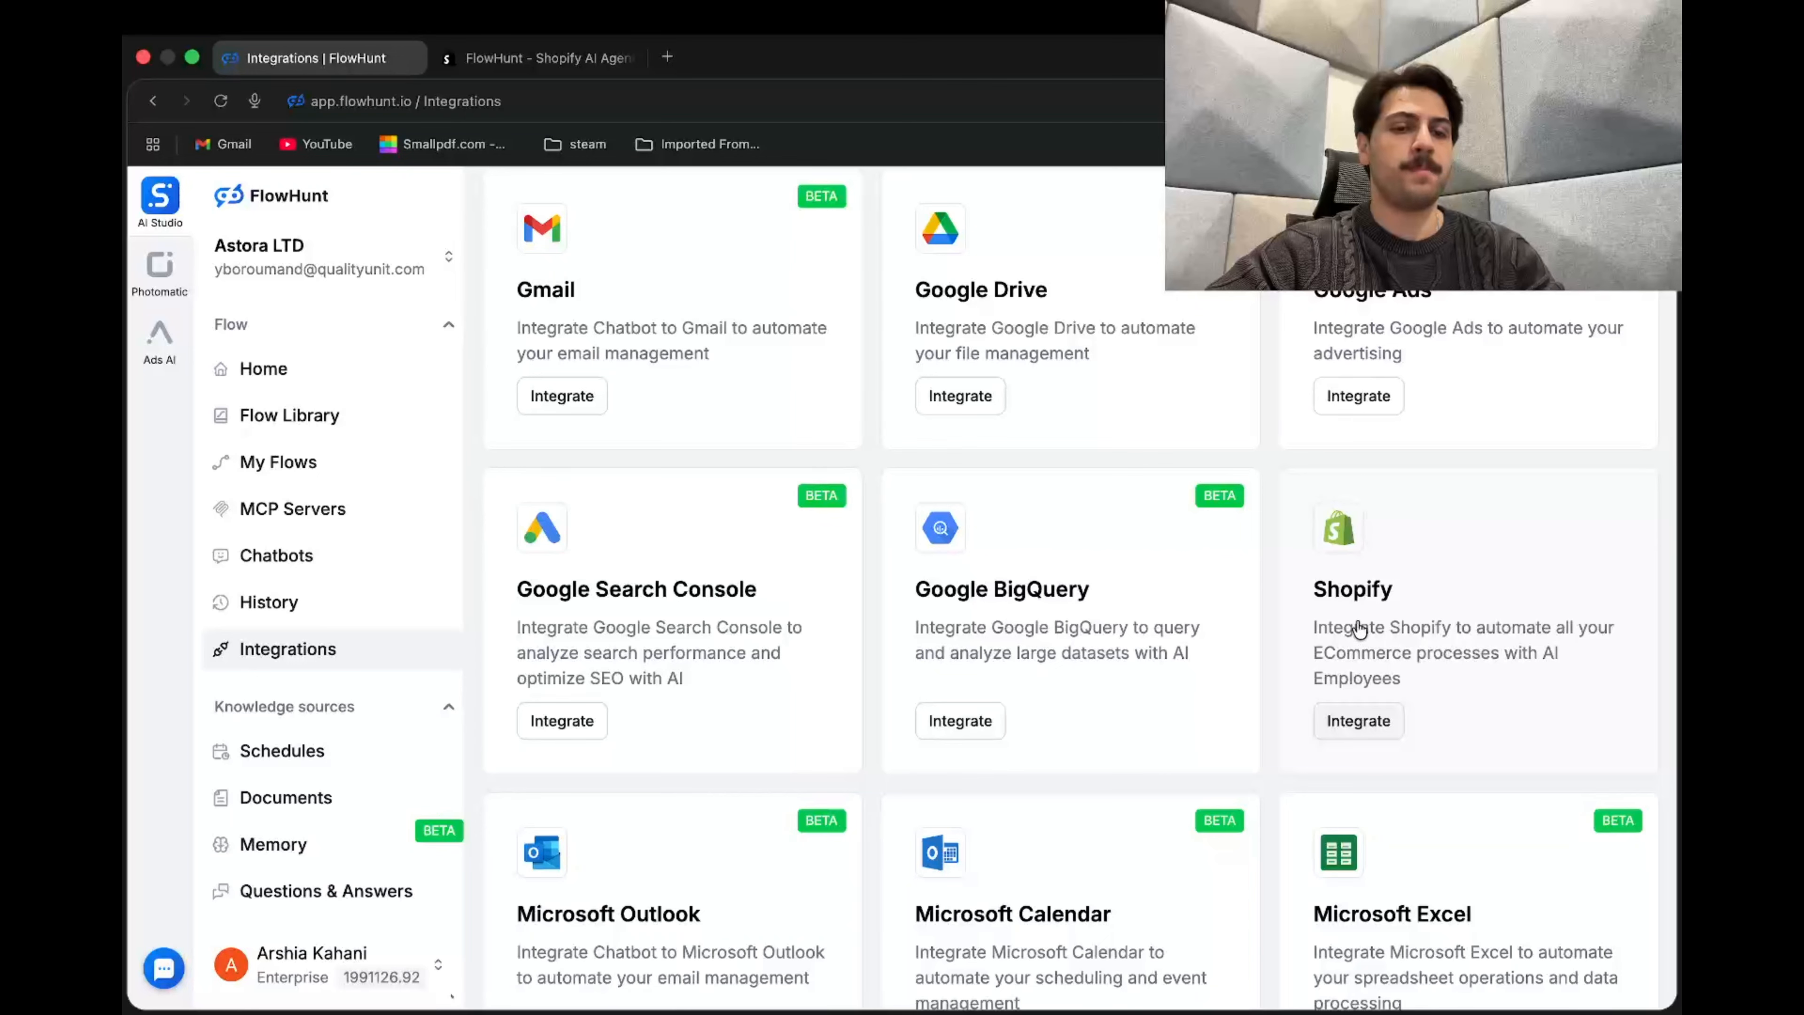
left_click(1375, 722)
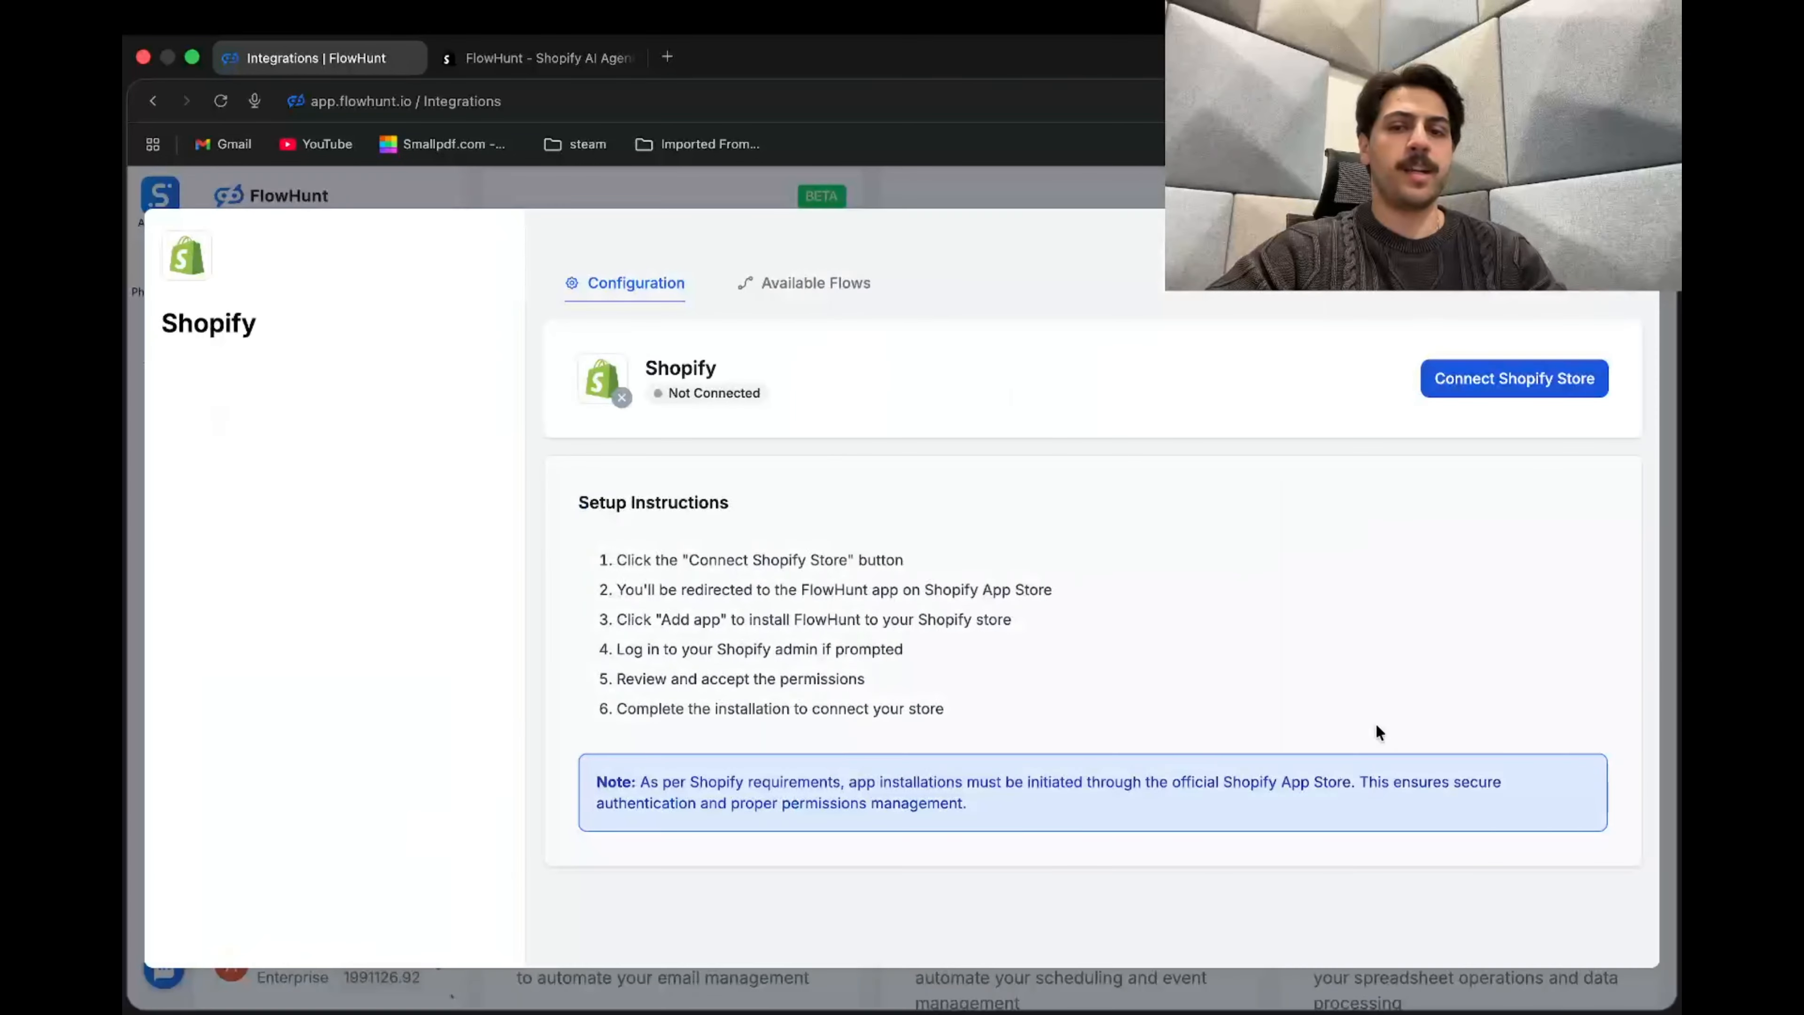
left_click(1514, 391)
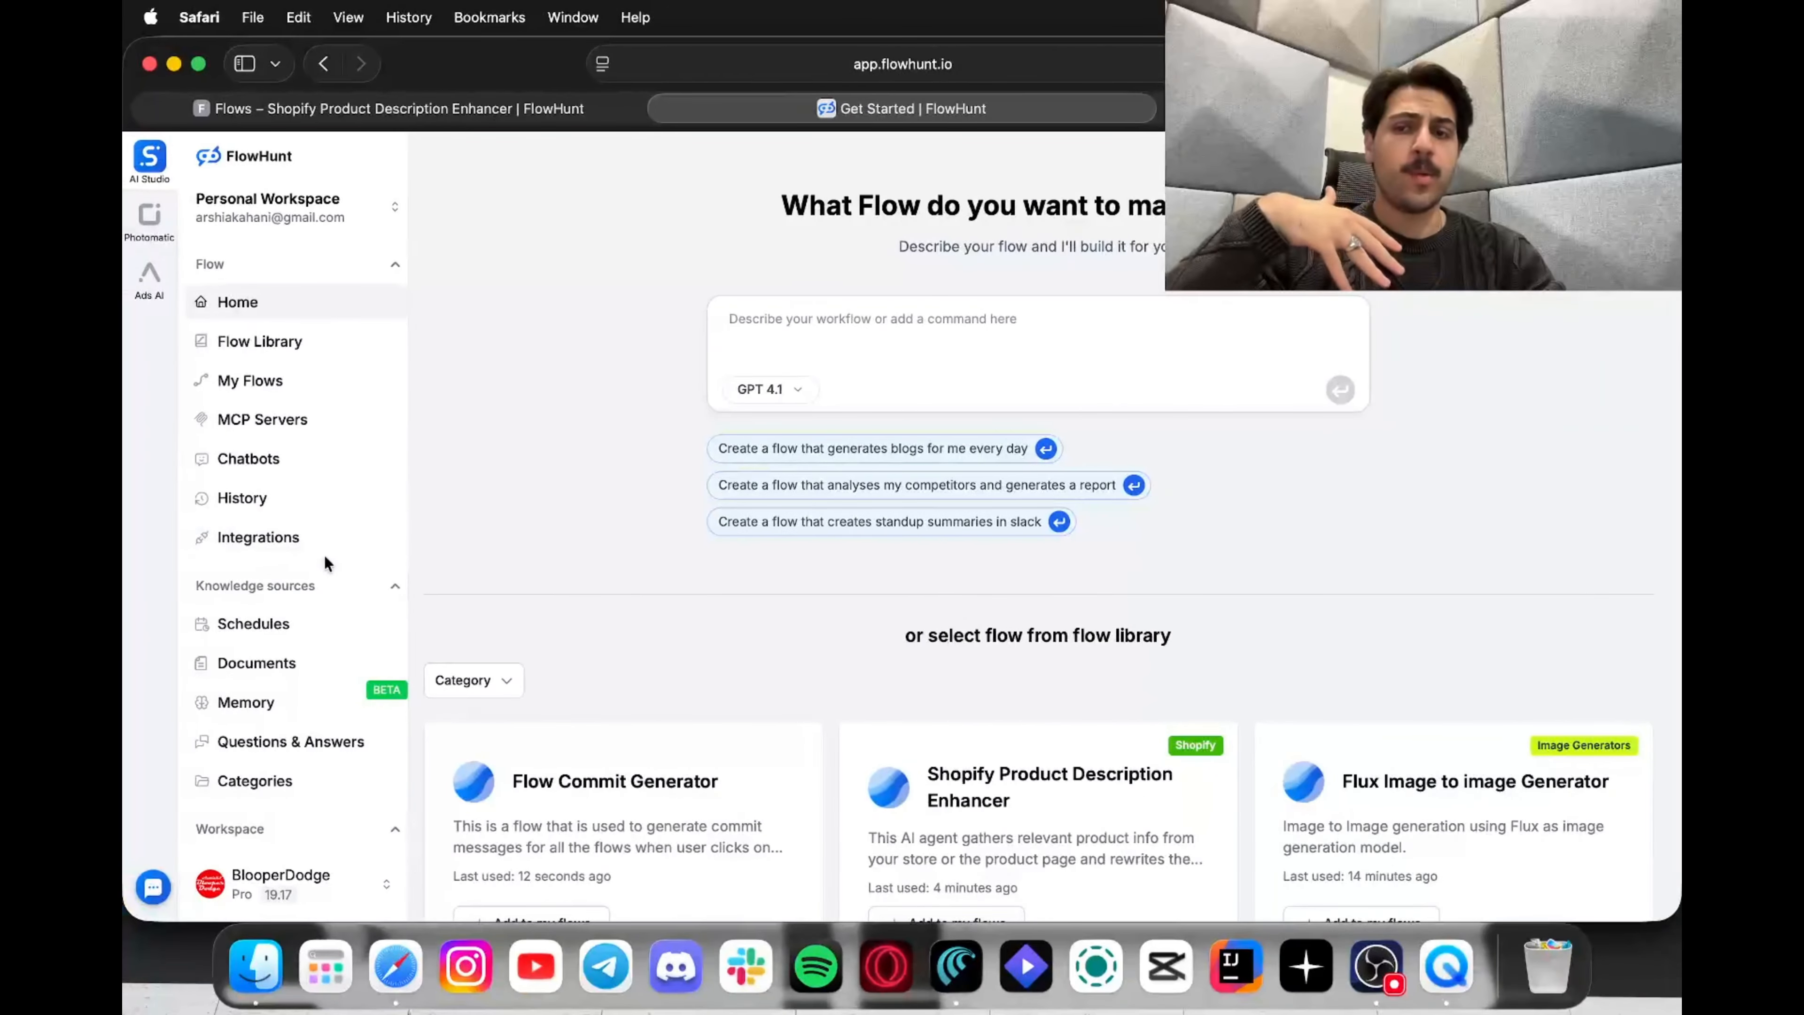
Step: Confirm the Shopify card reads Integrated, then go to the Flow Library
left_click(327, 548)
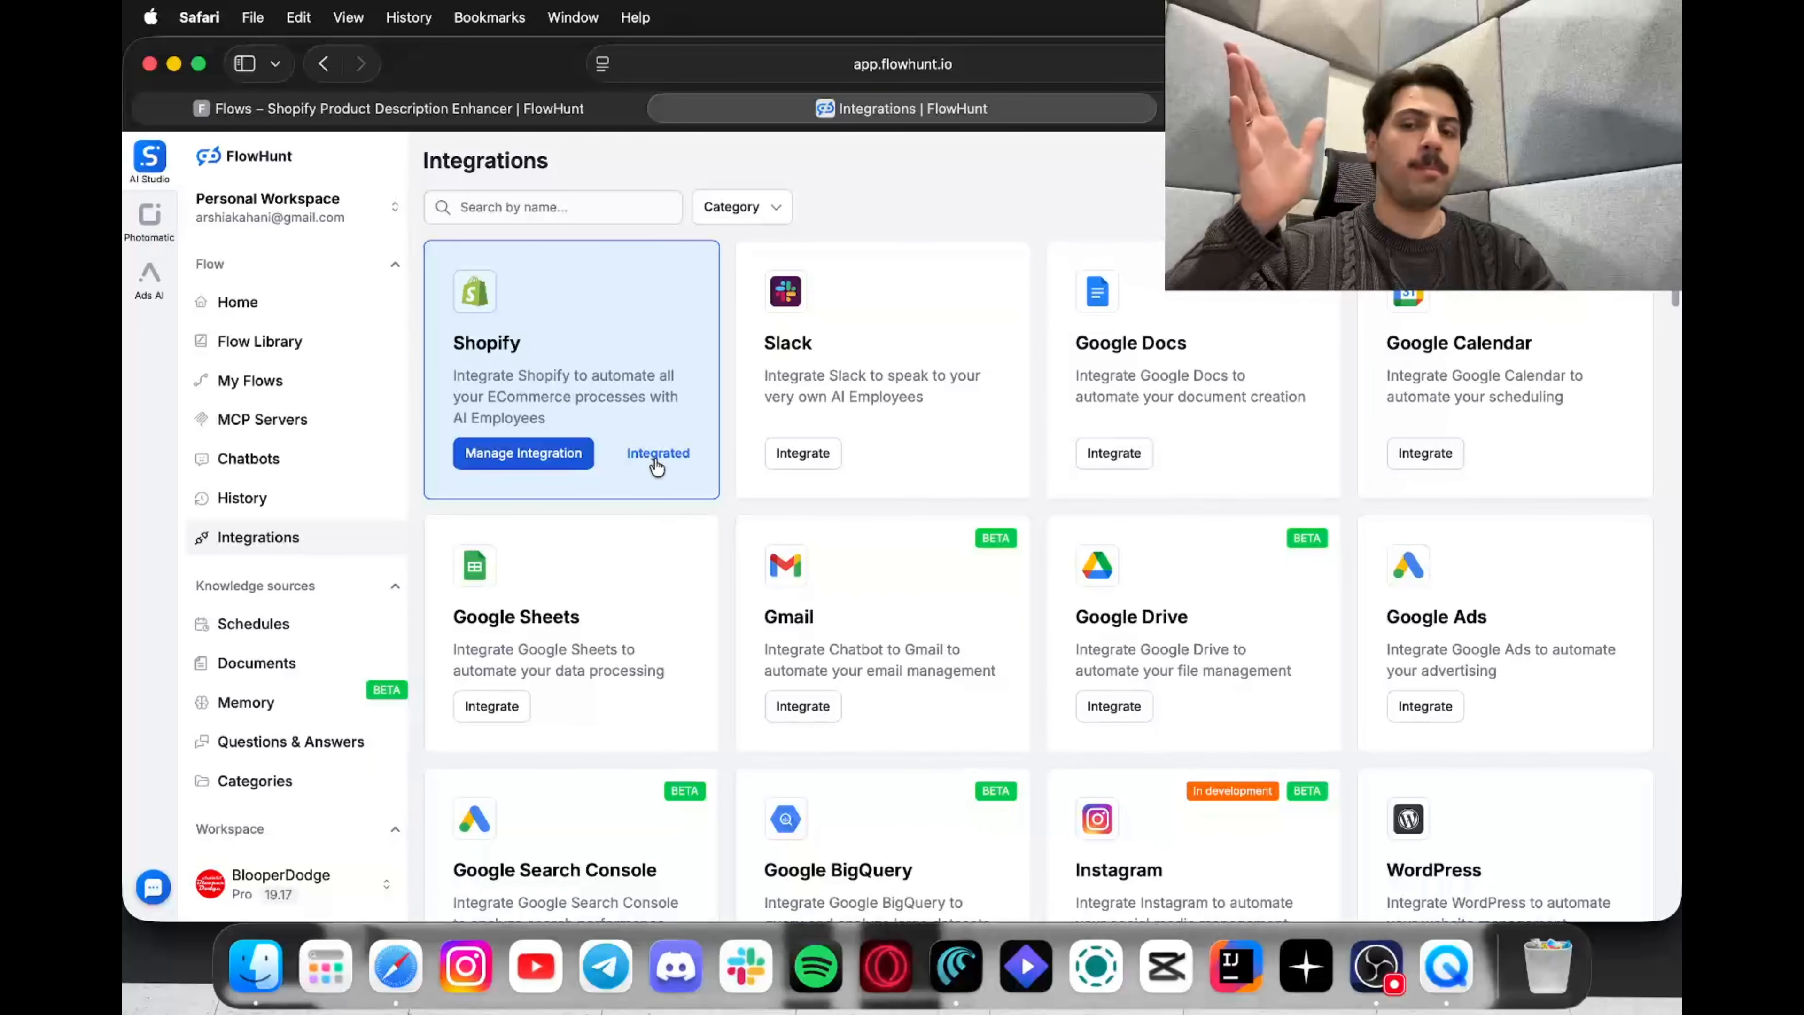
left_click(309, 341)
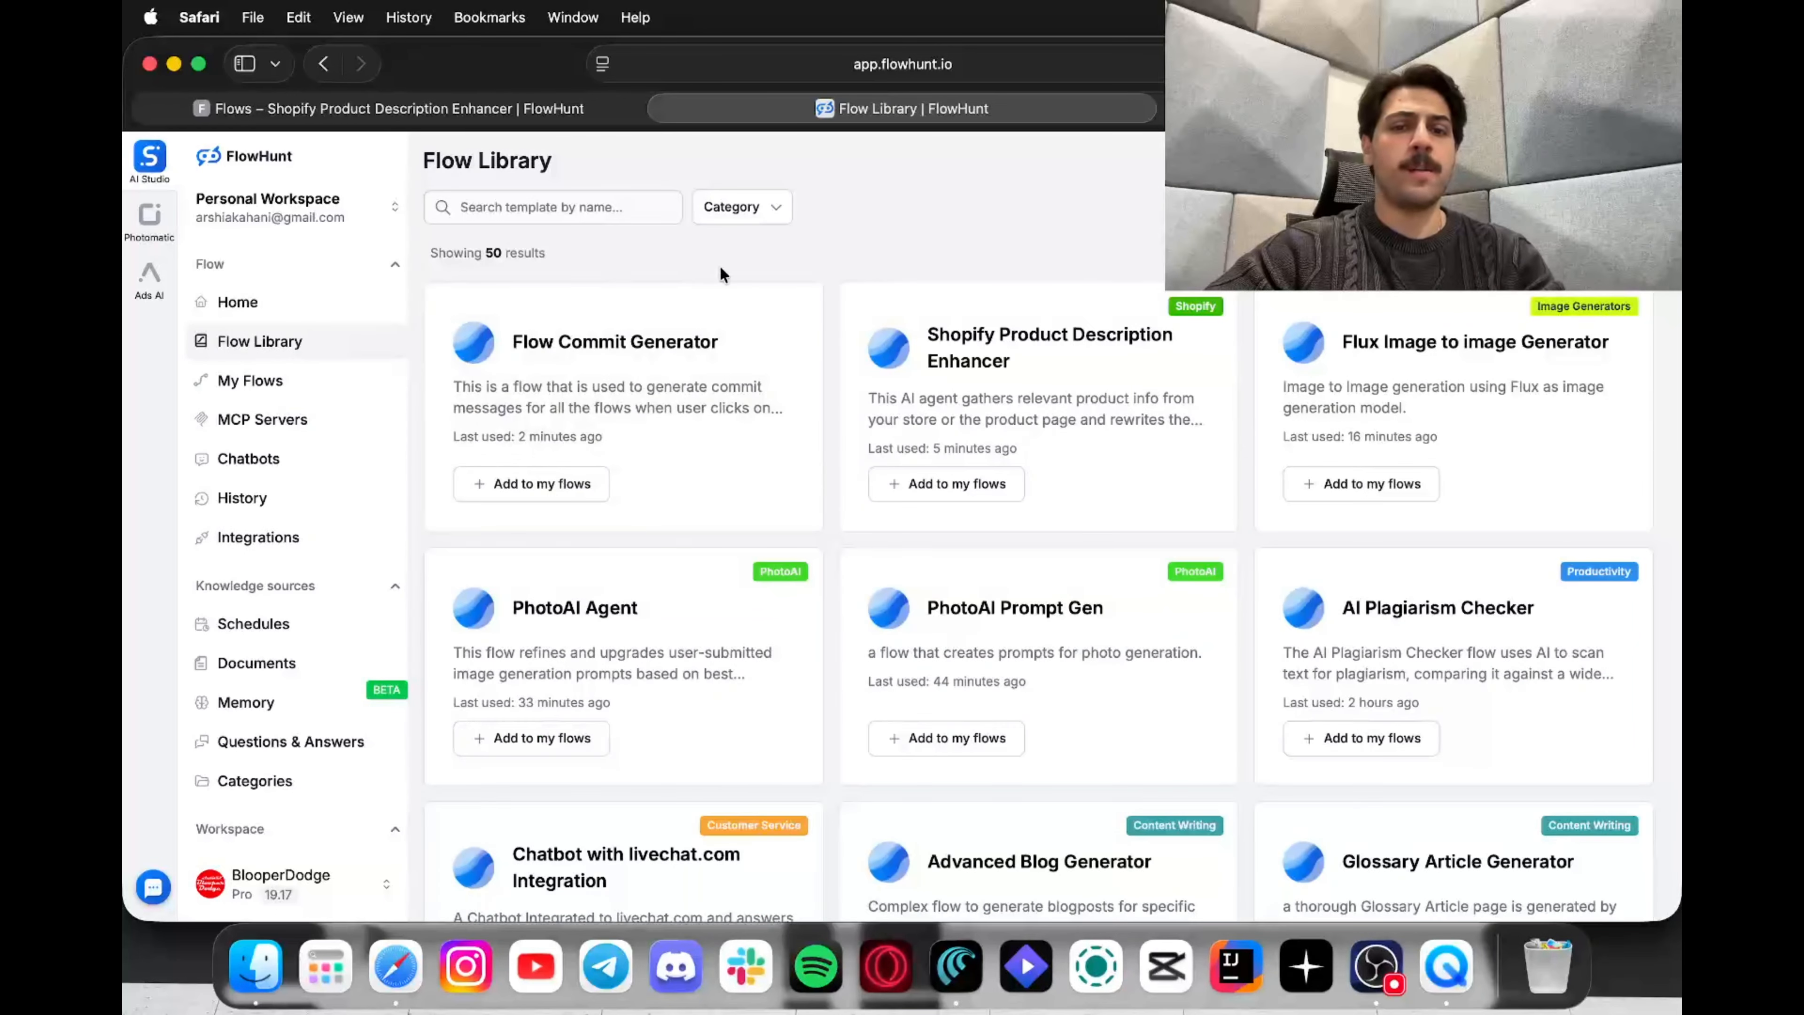
Step: Filter the Flow Library by the Shopify category, leaving four templates
left_click(726, 224)
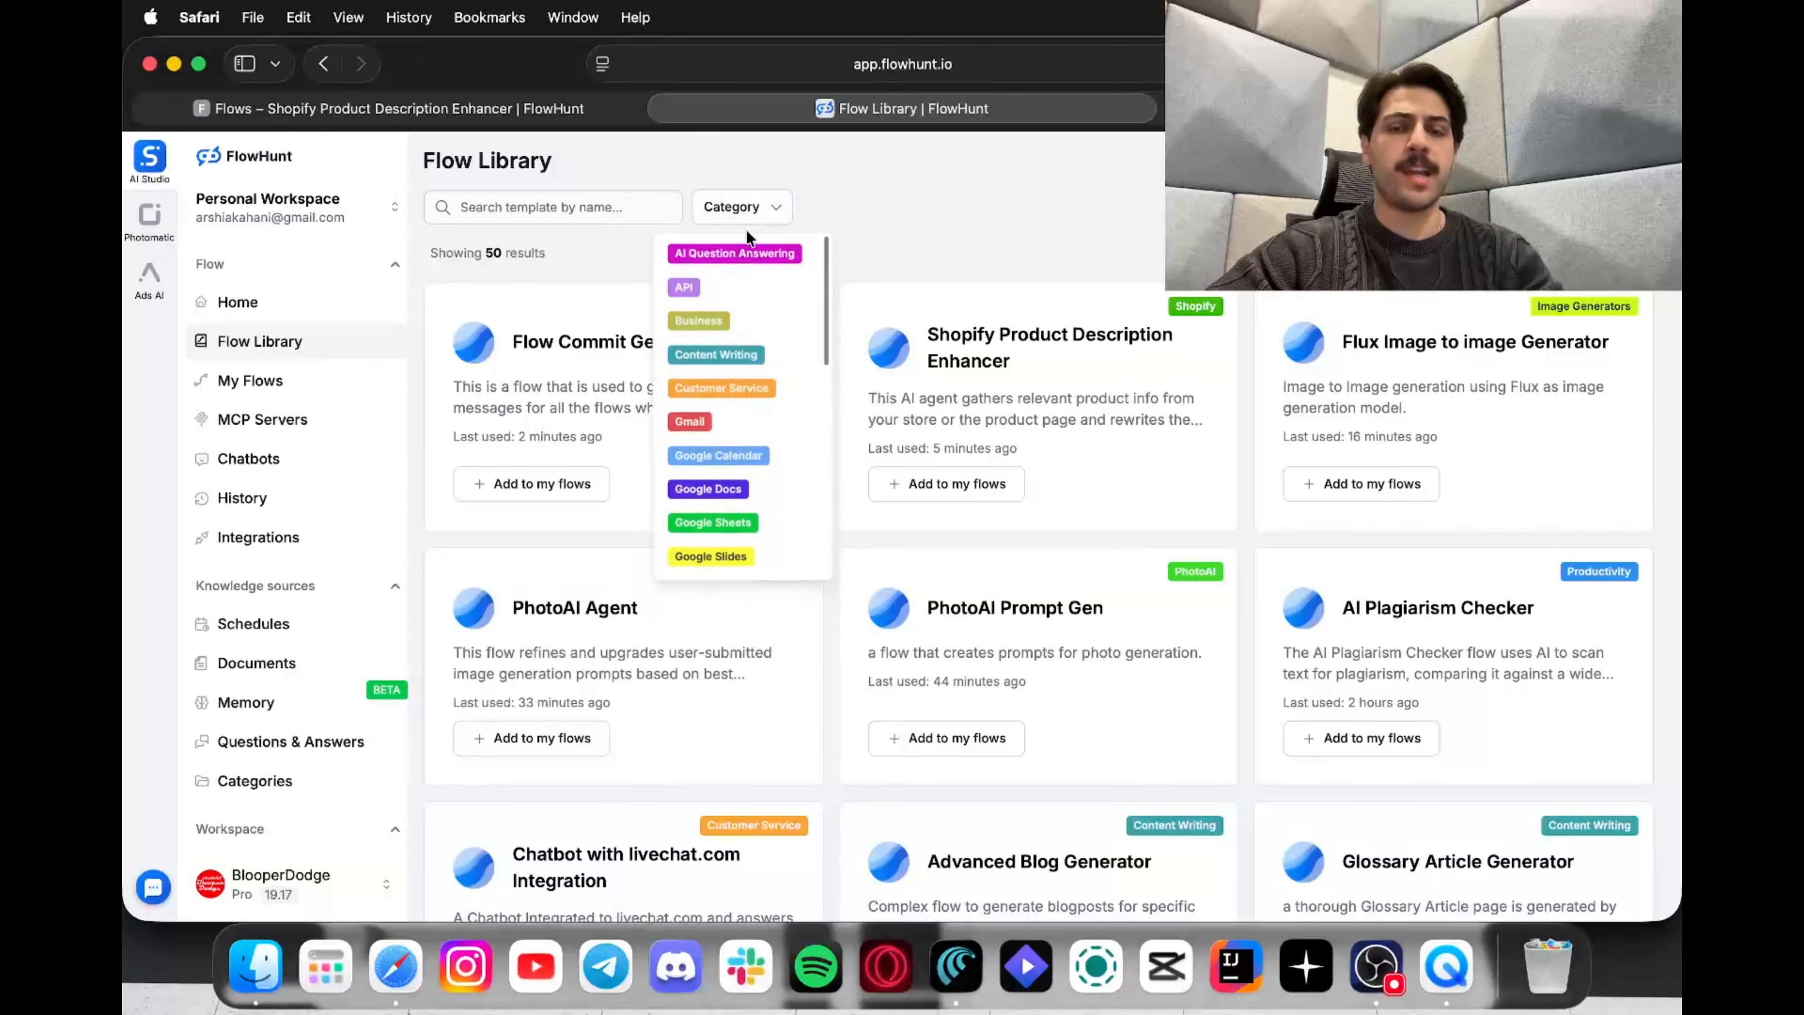
left_click(755, 211)
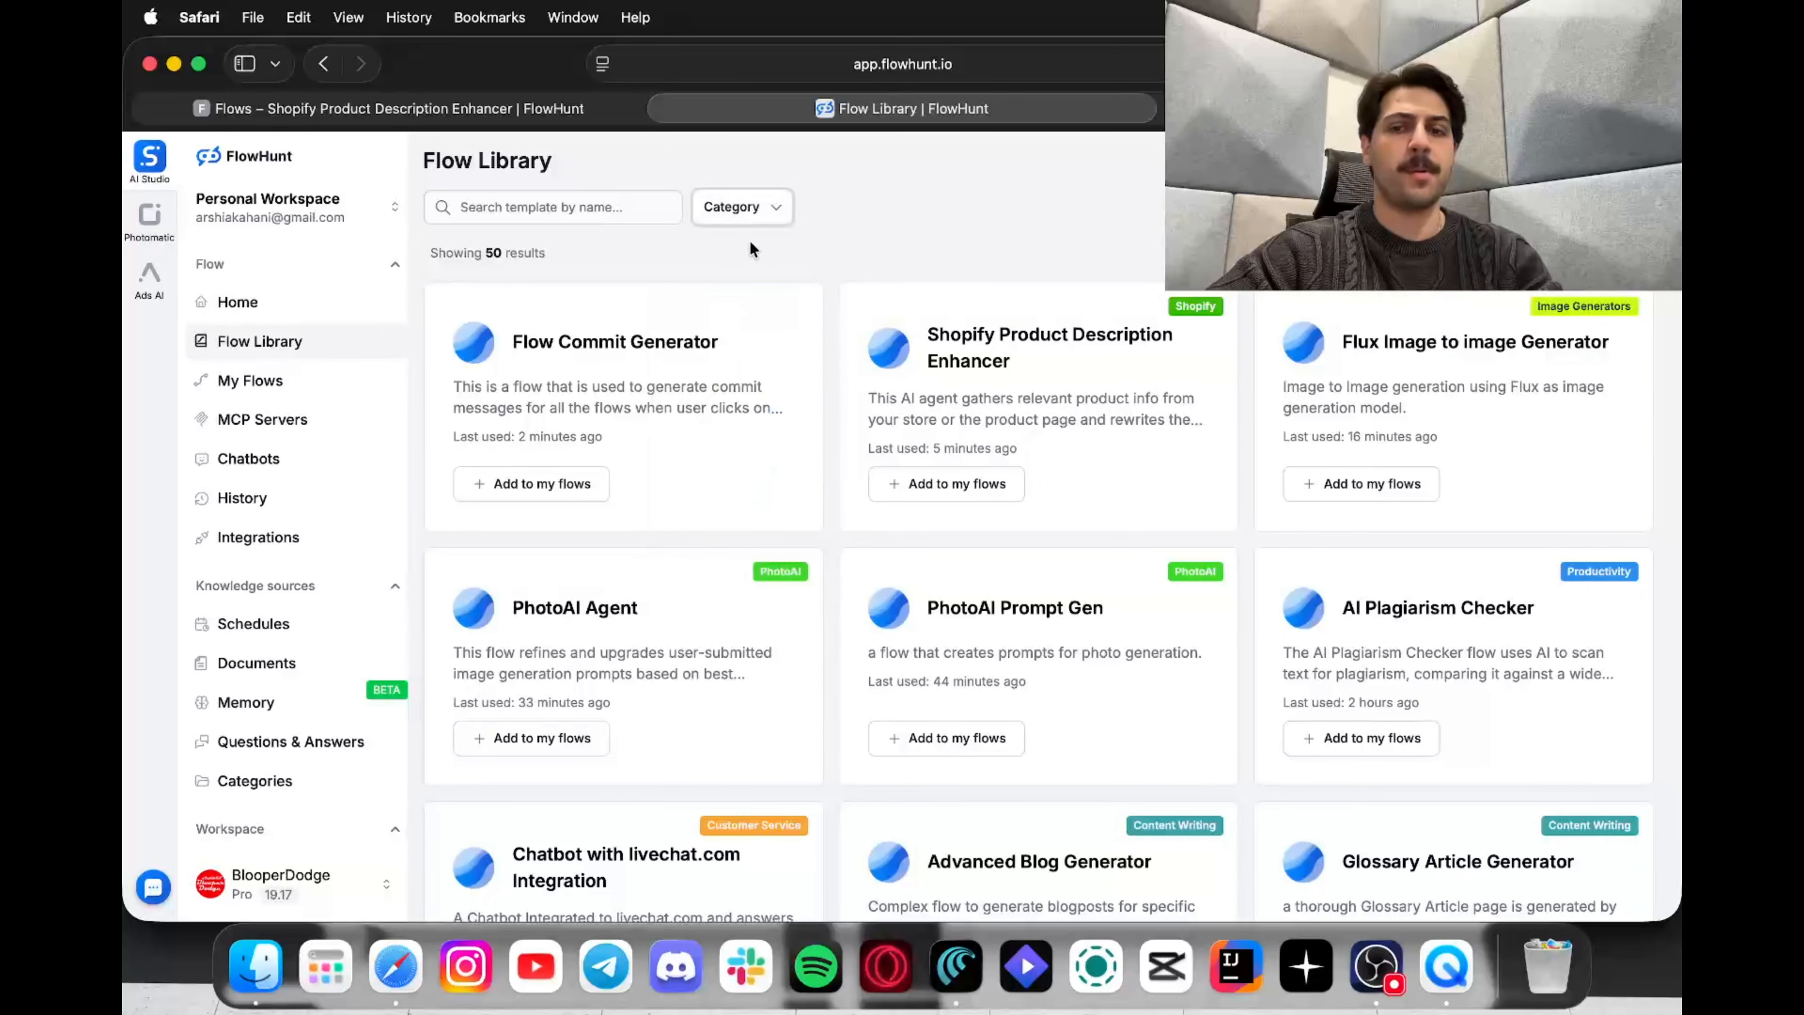
left_click(757, 213)
scroll(717, 398, "down", 5)
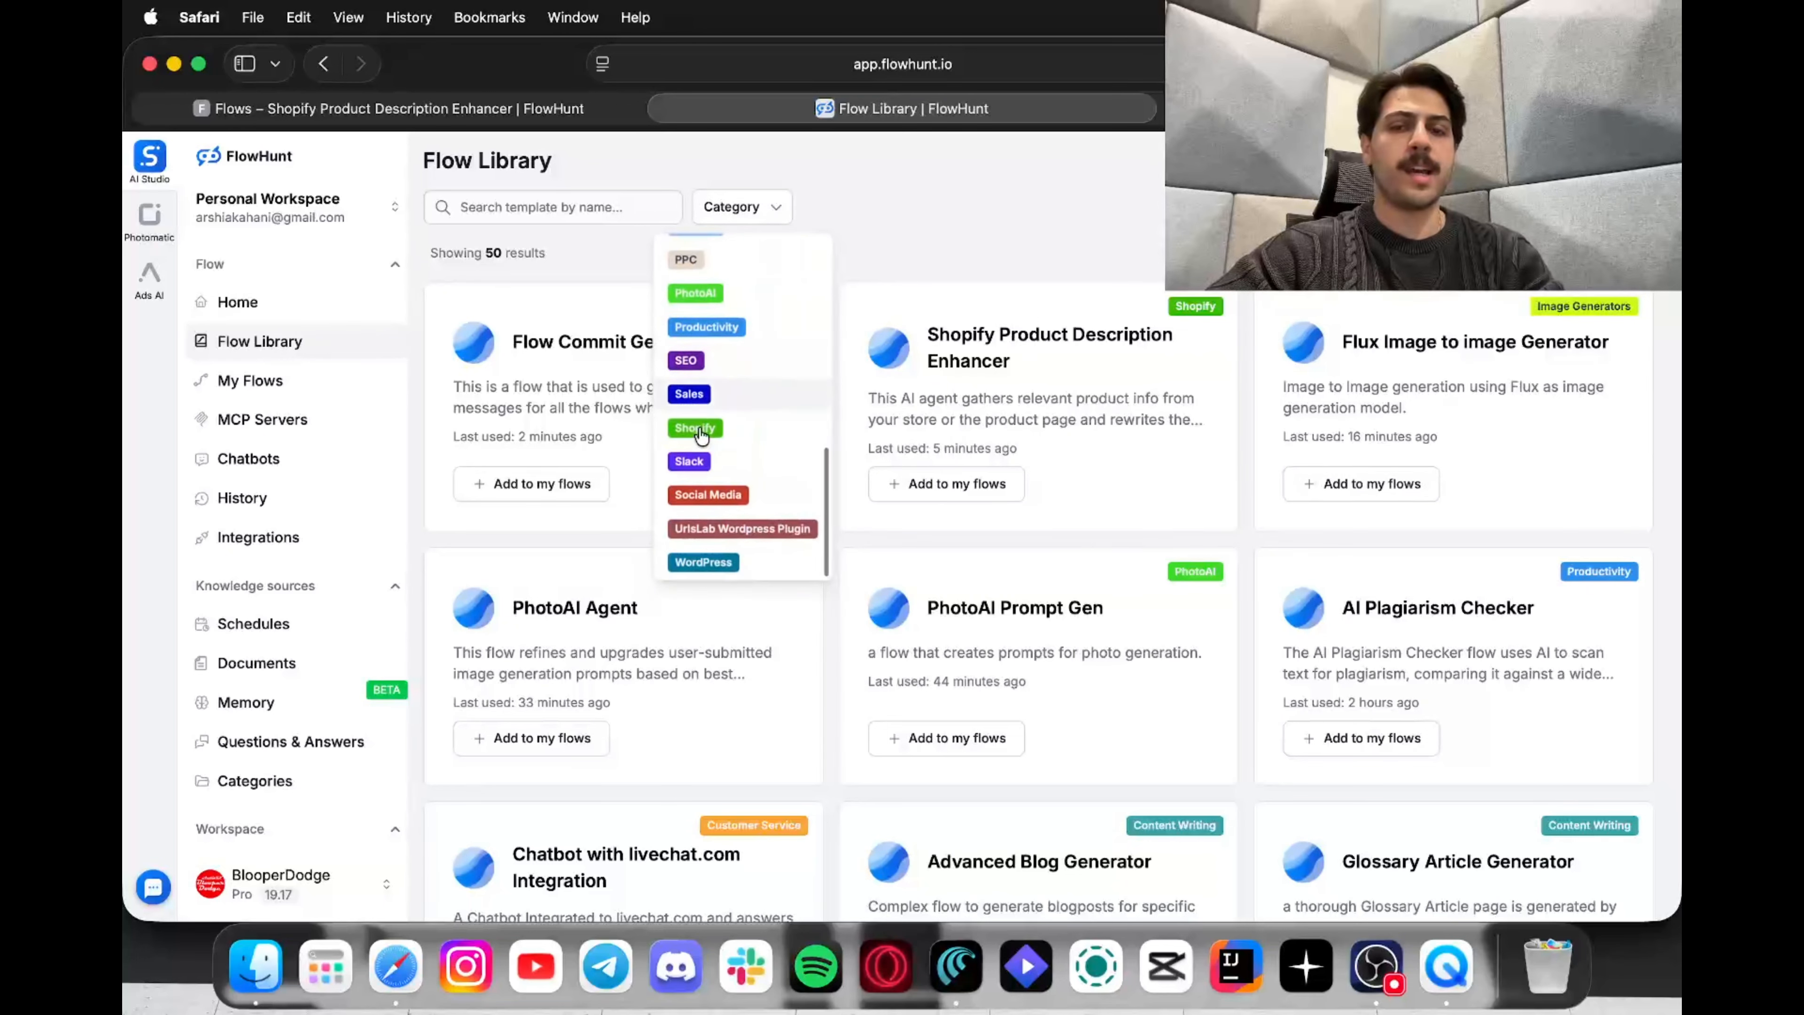
left_click(710, 430)
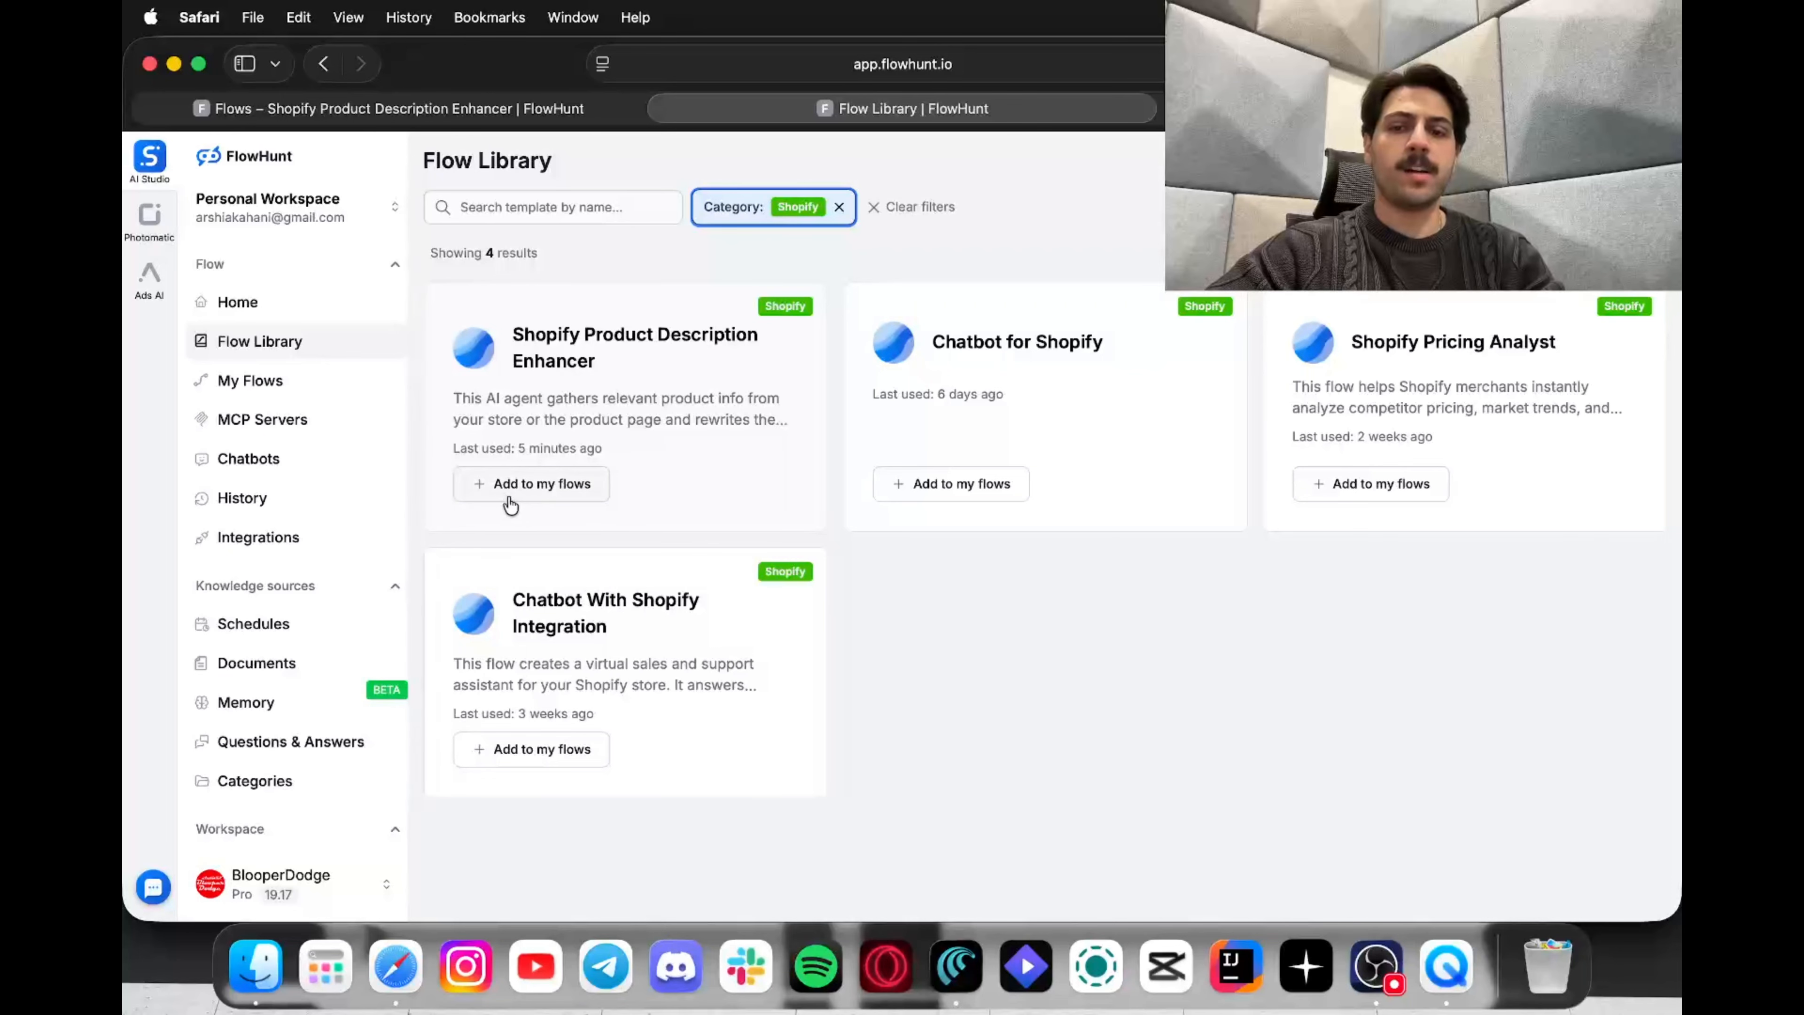
Step: In the Shopify Product Description Enhancer flow, show the Get Products node settings (sort by relevance)
left_click(445, 103)
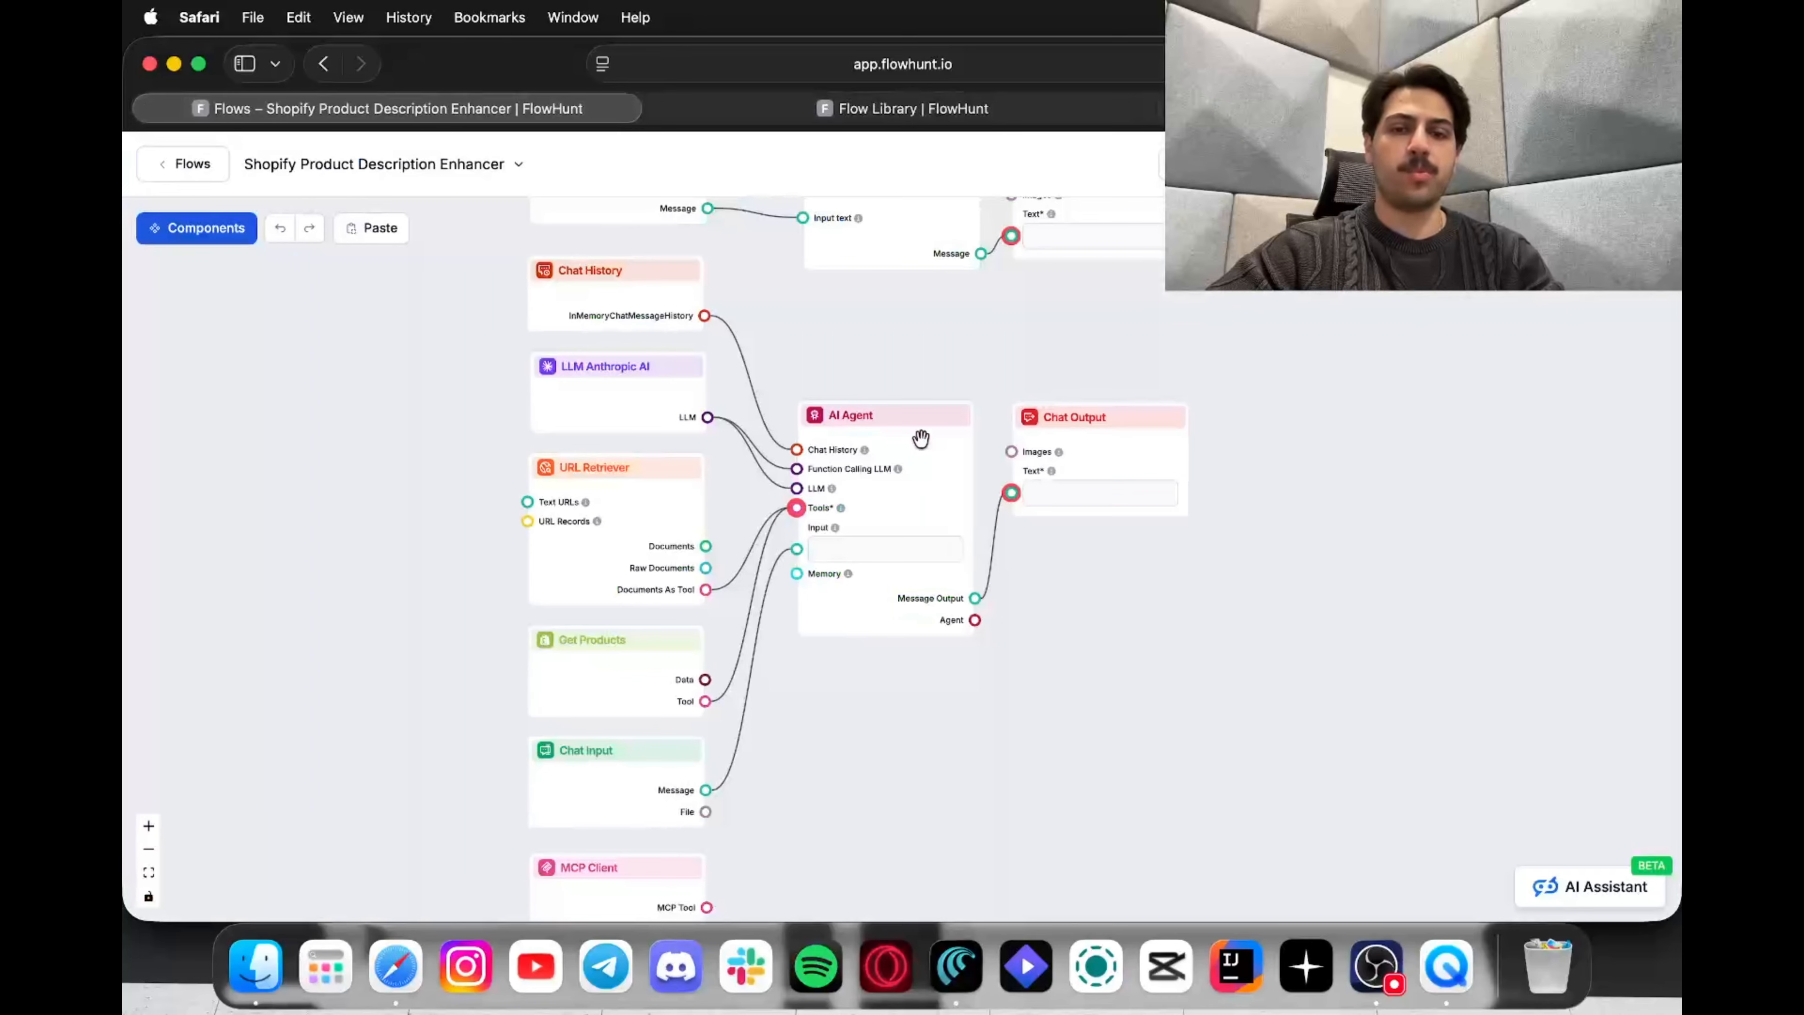
scroll(919, 435, "down", 5)
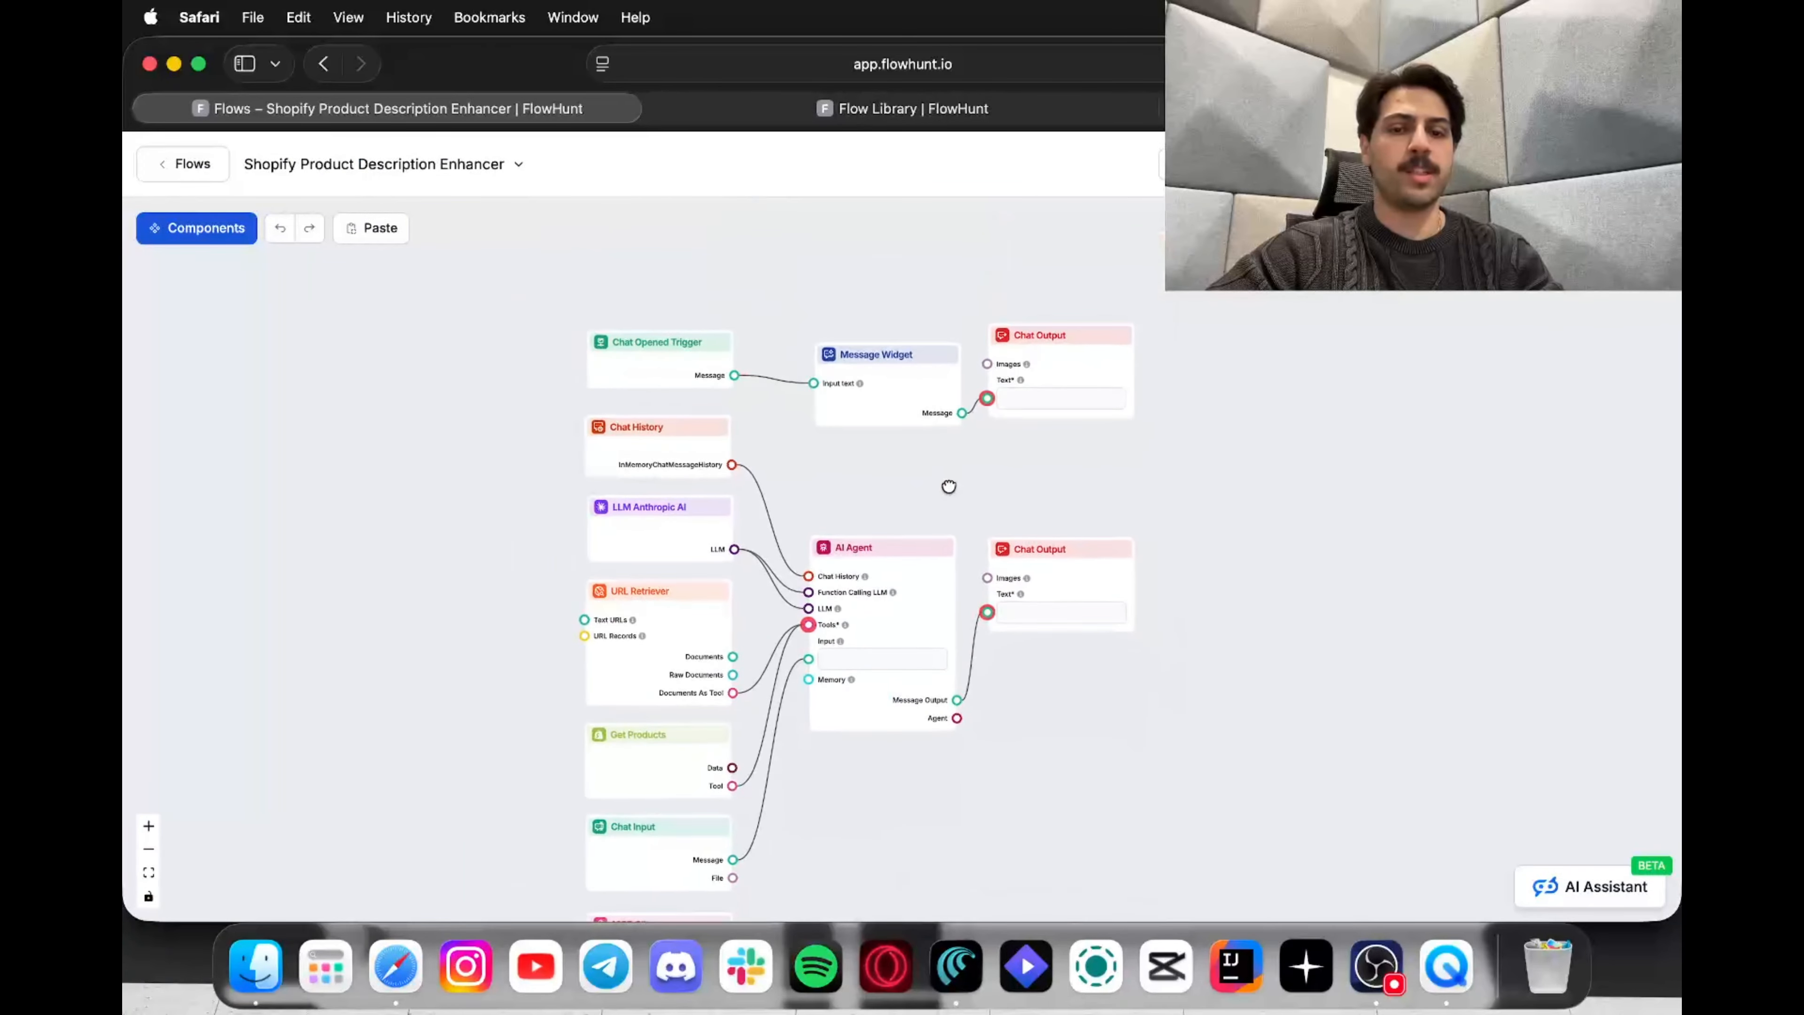
scroll(949, 486, "up", 5)
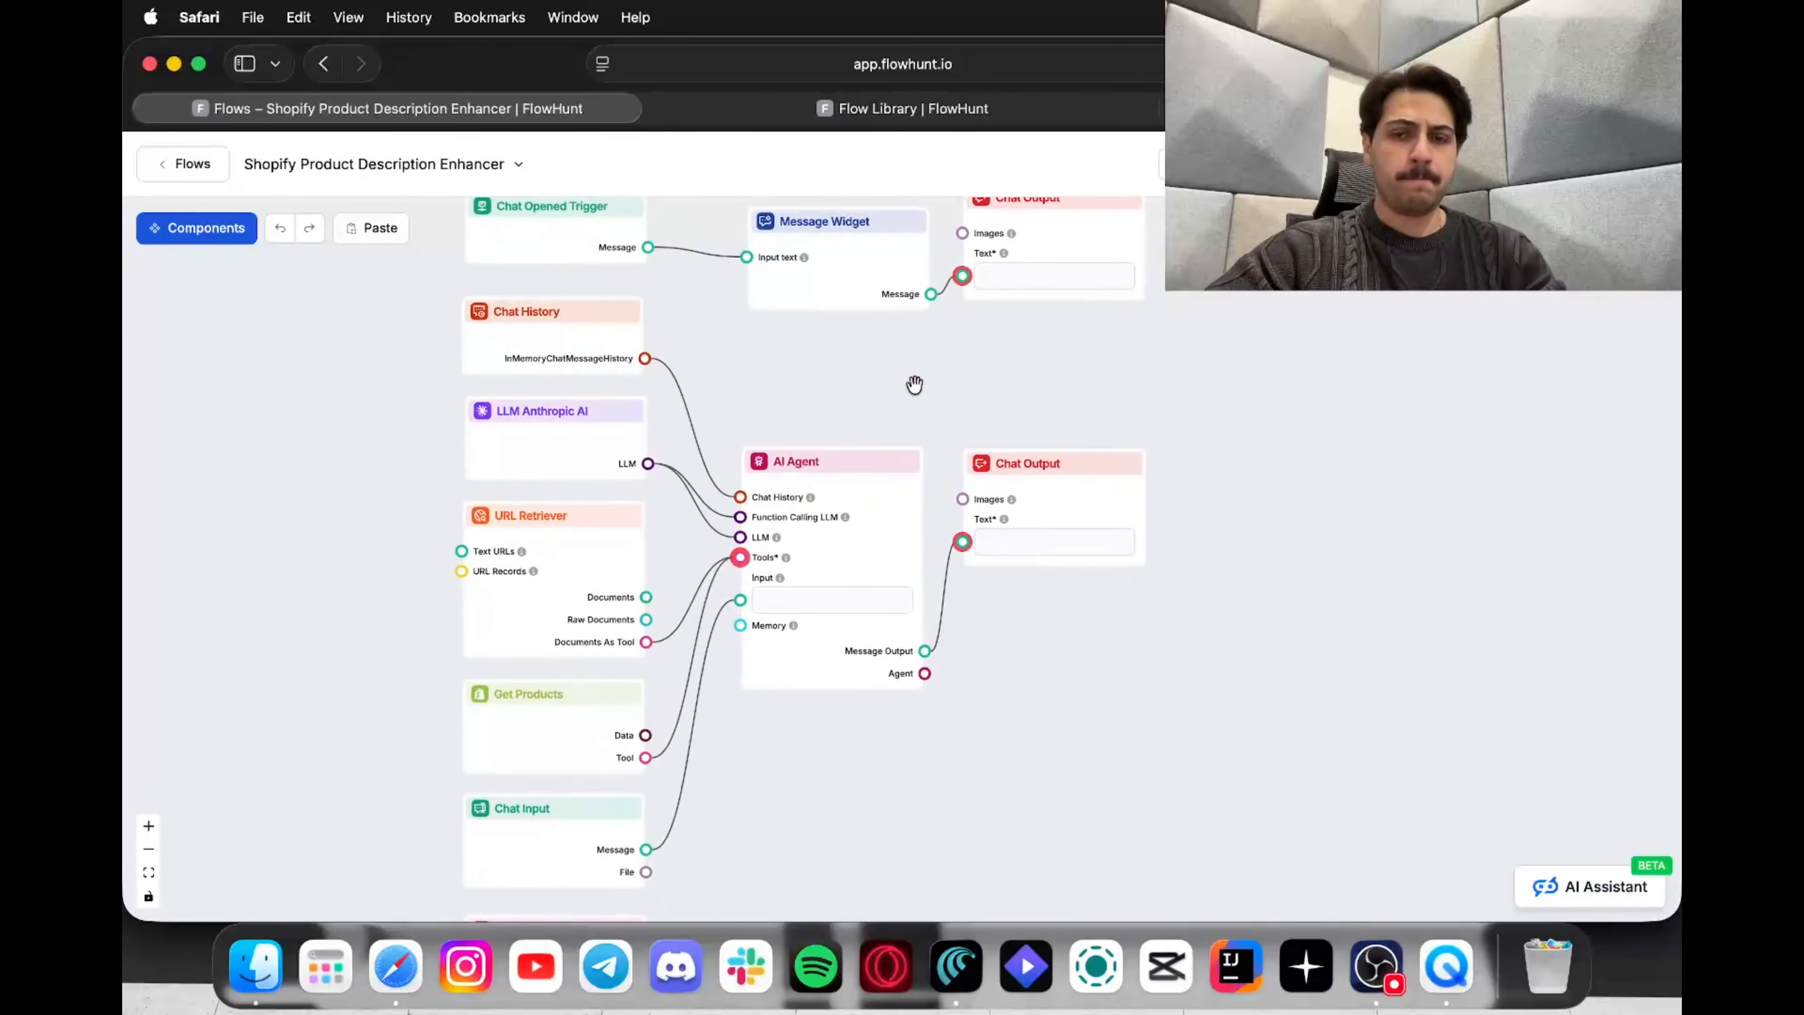
scroll(914, 384, "down", 2)
left_click_drag(914, 383, 934, 302)
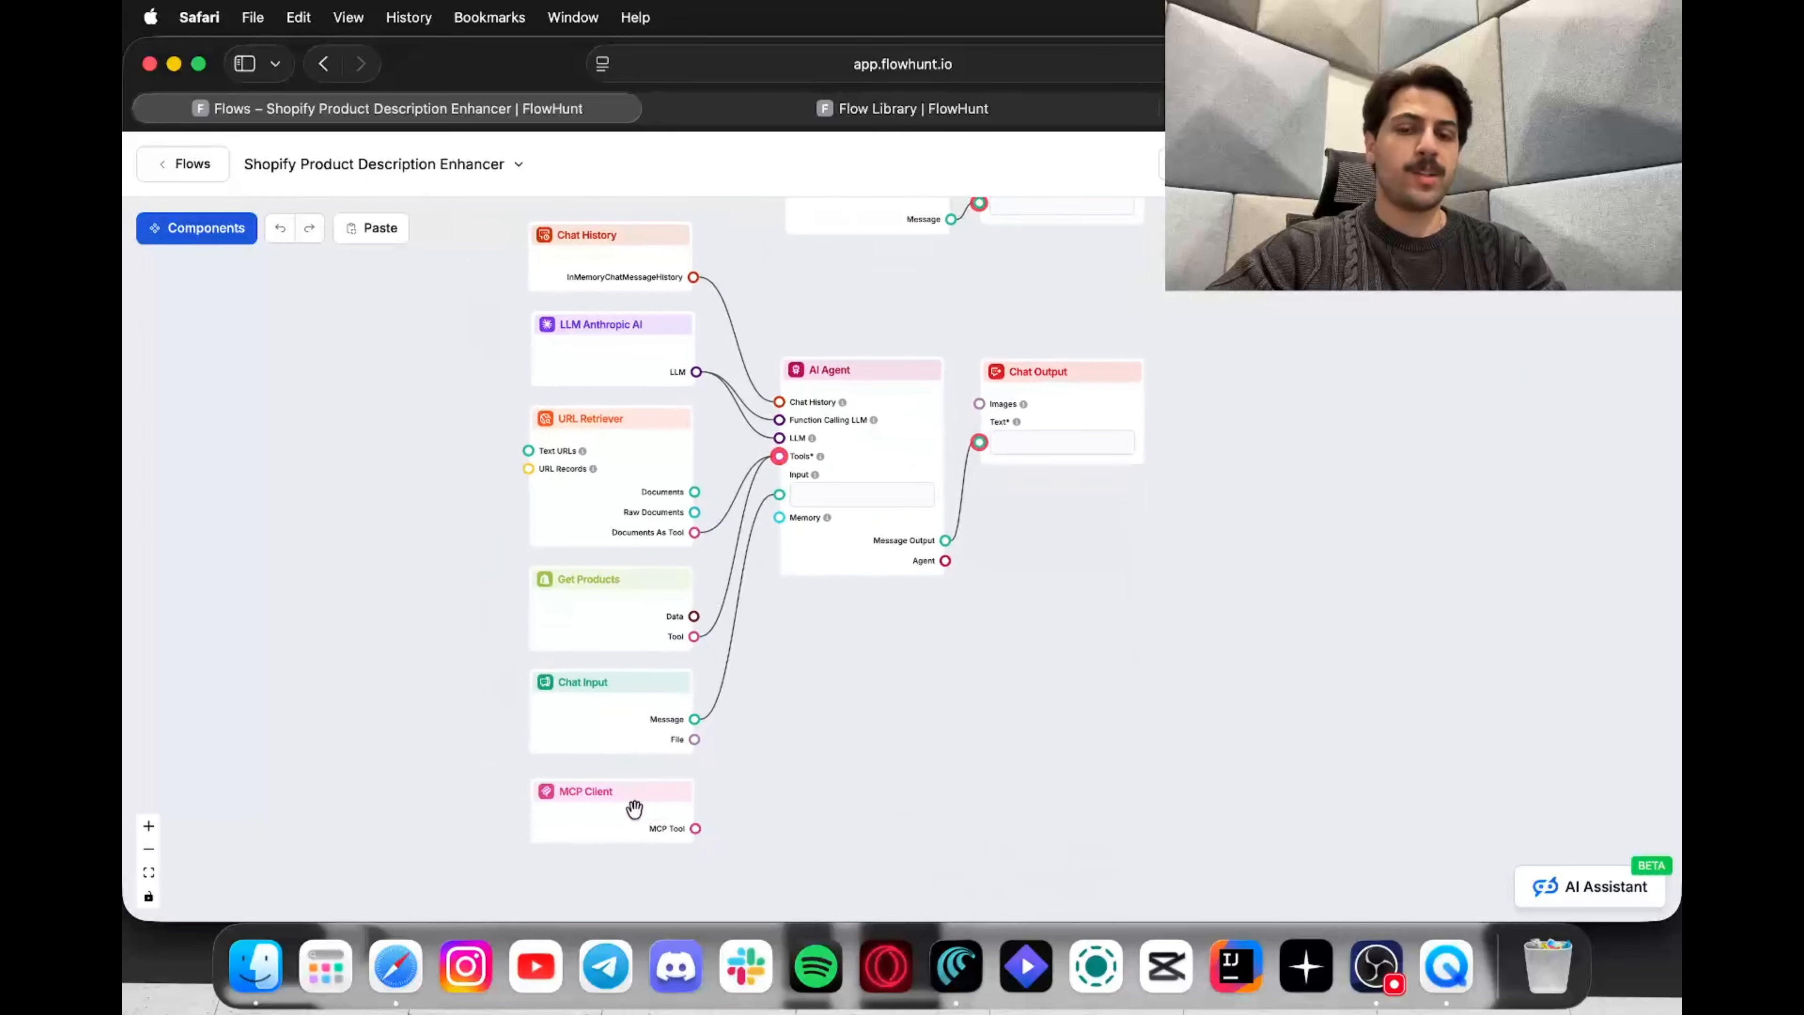
left_click(634, 808)
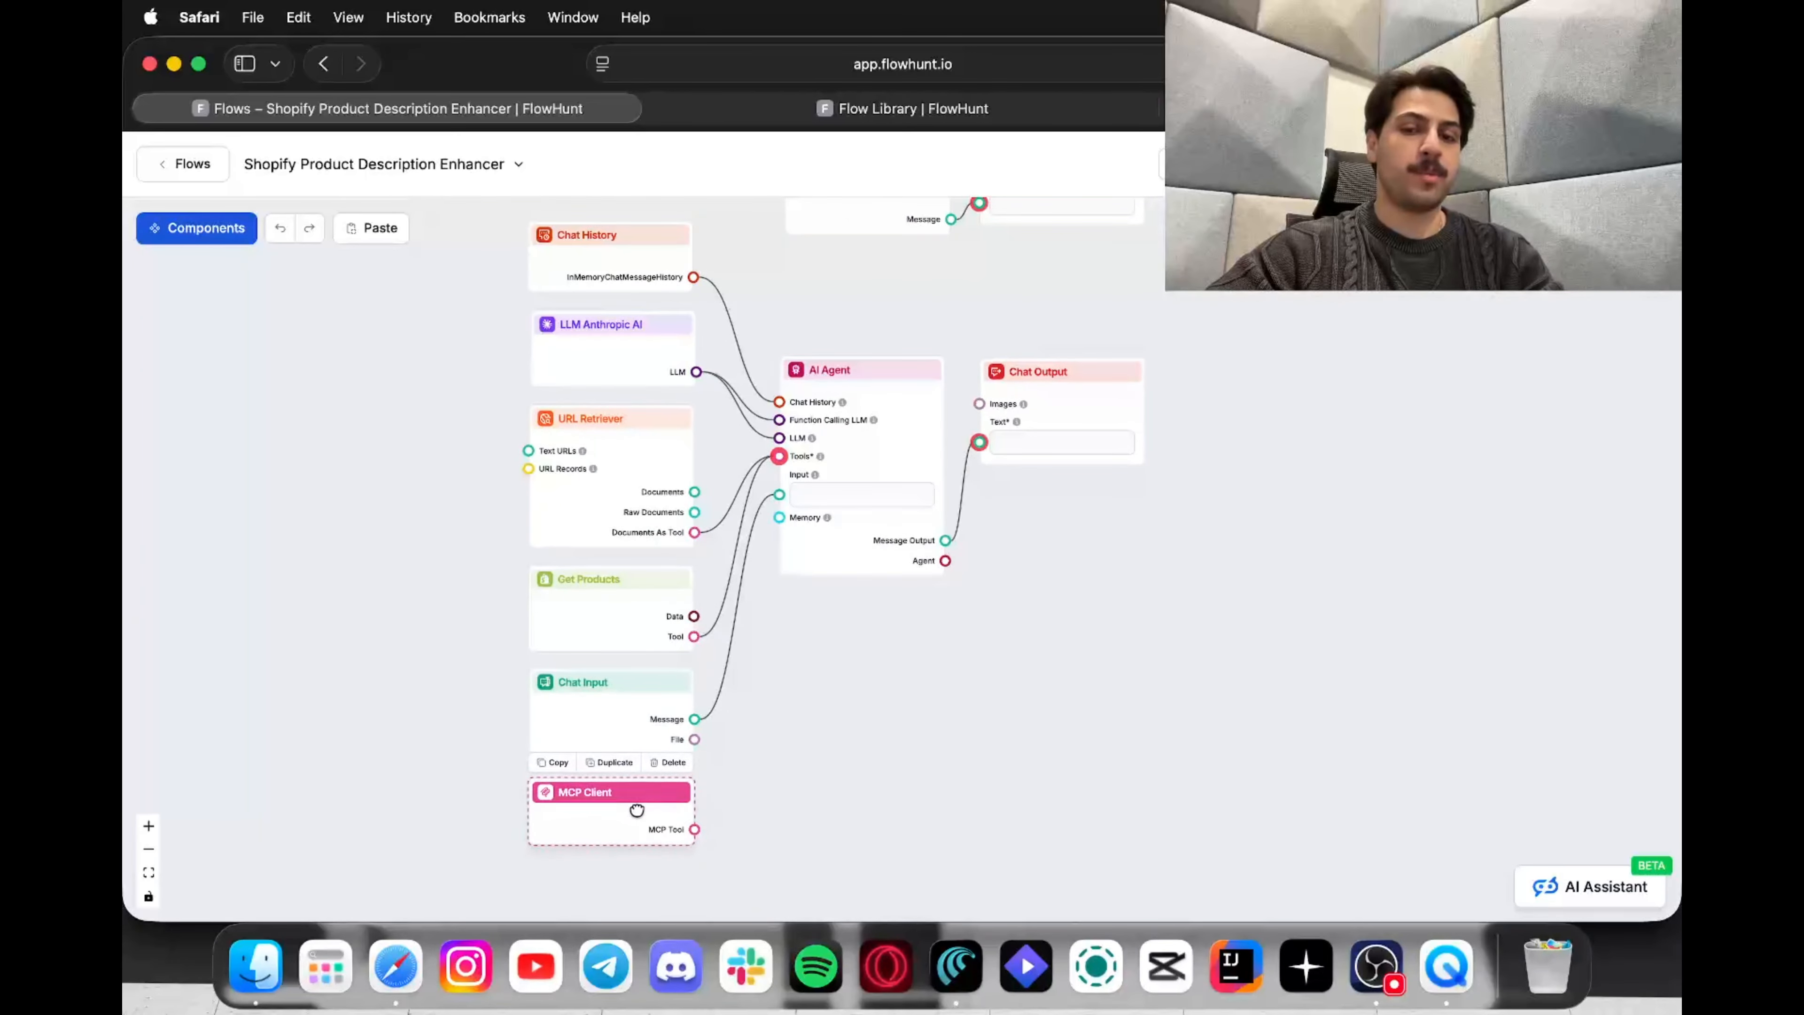
left_click(745, 793)
left_click_drag(769, 765, 743, 844)
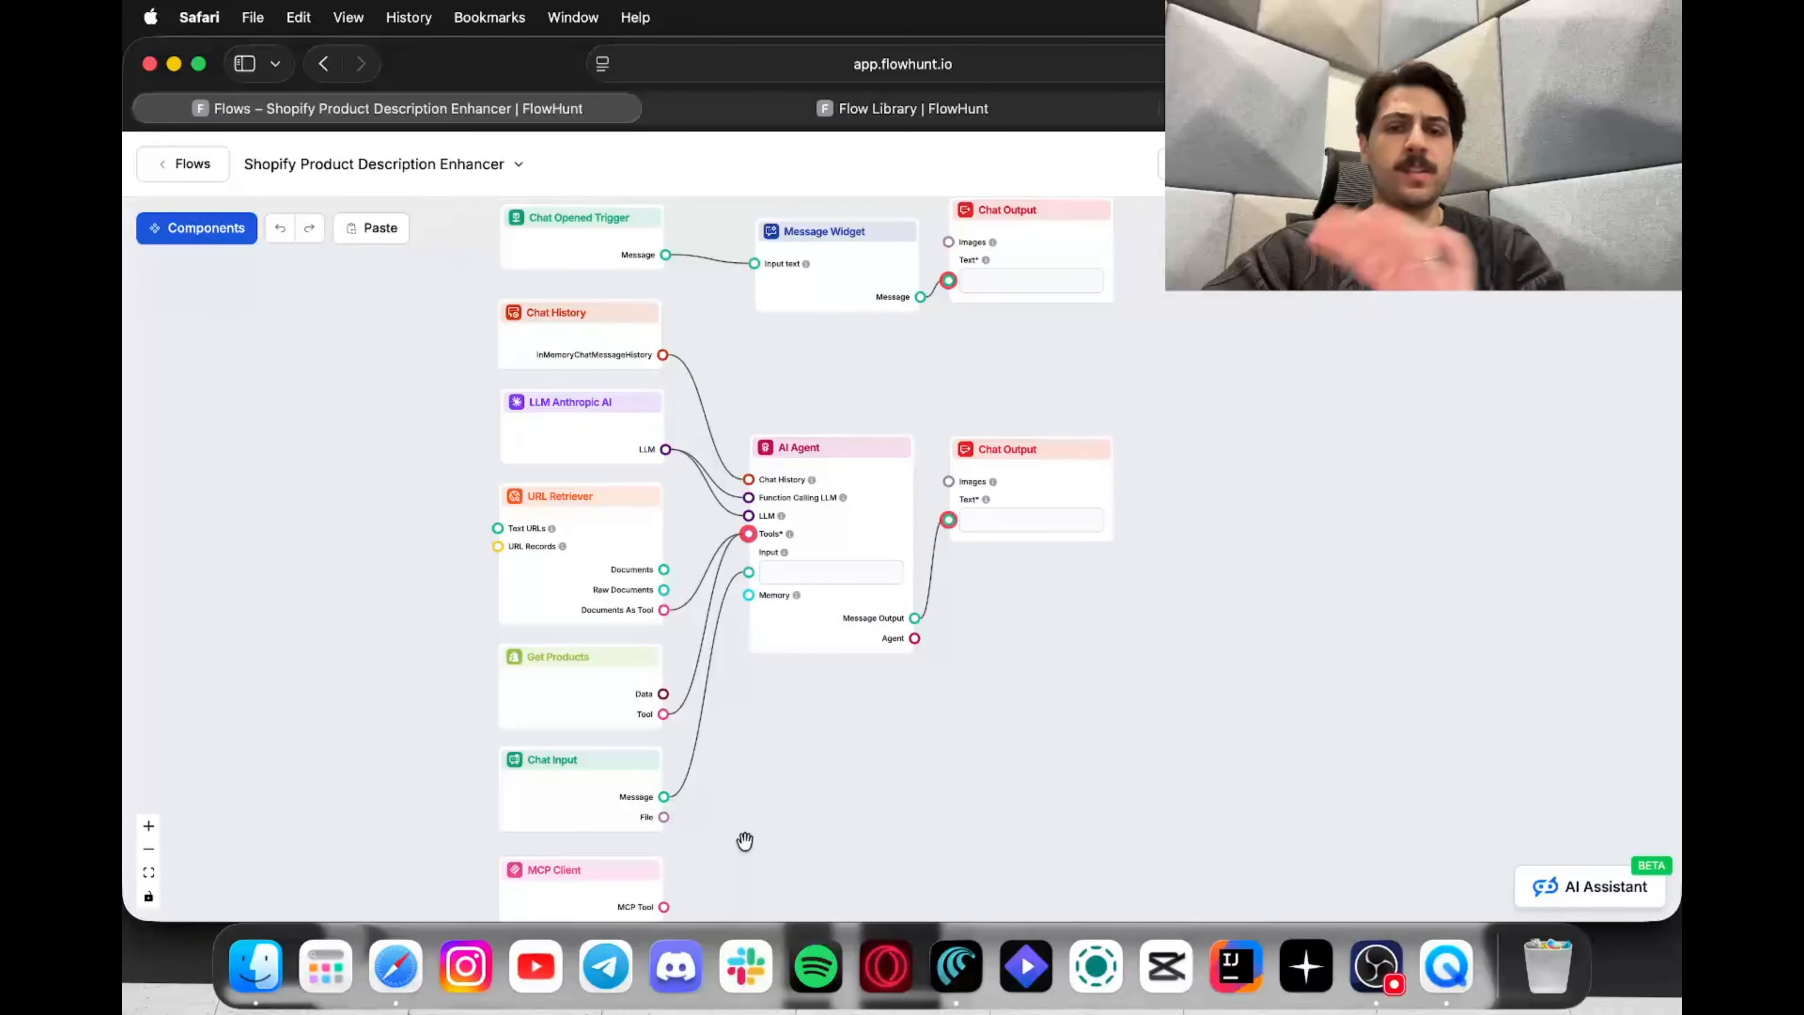
left_click(571, 716)
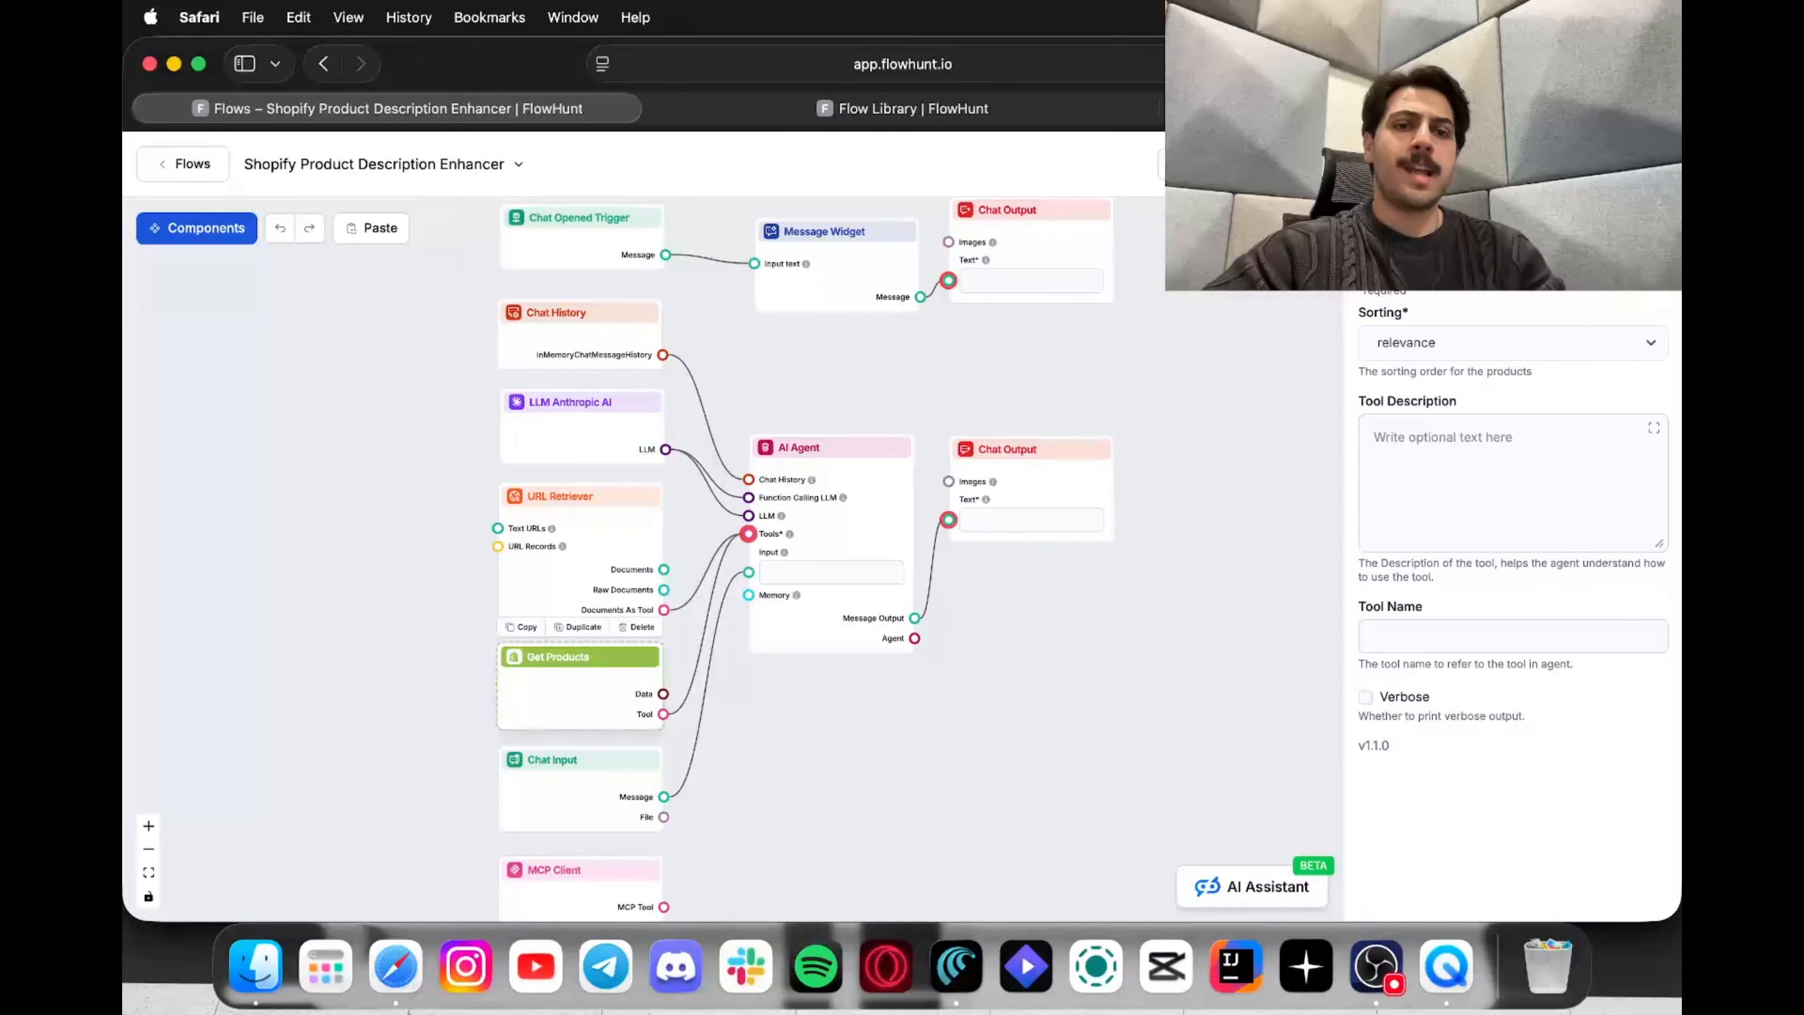
Step: Turn on showing the agent's progress in the AI Agent node's settings
left_click(1278, 108)
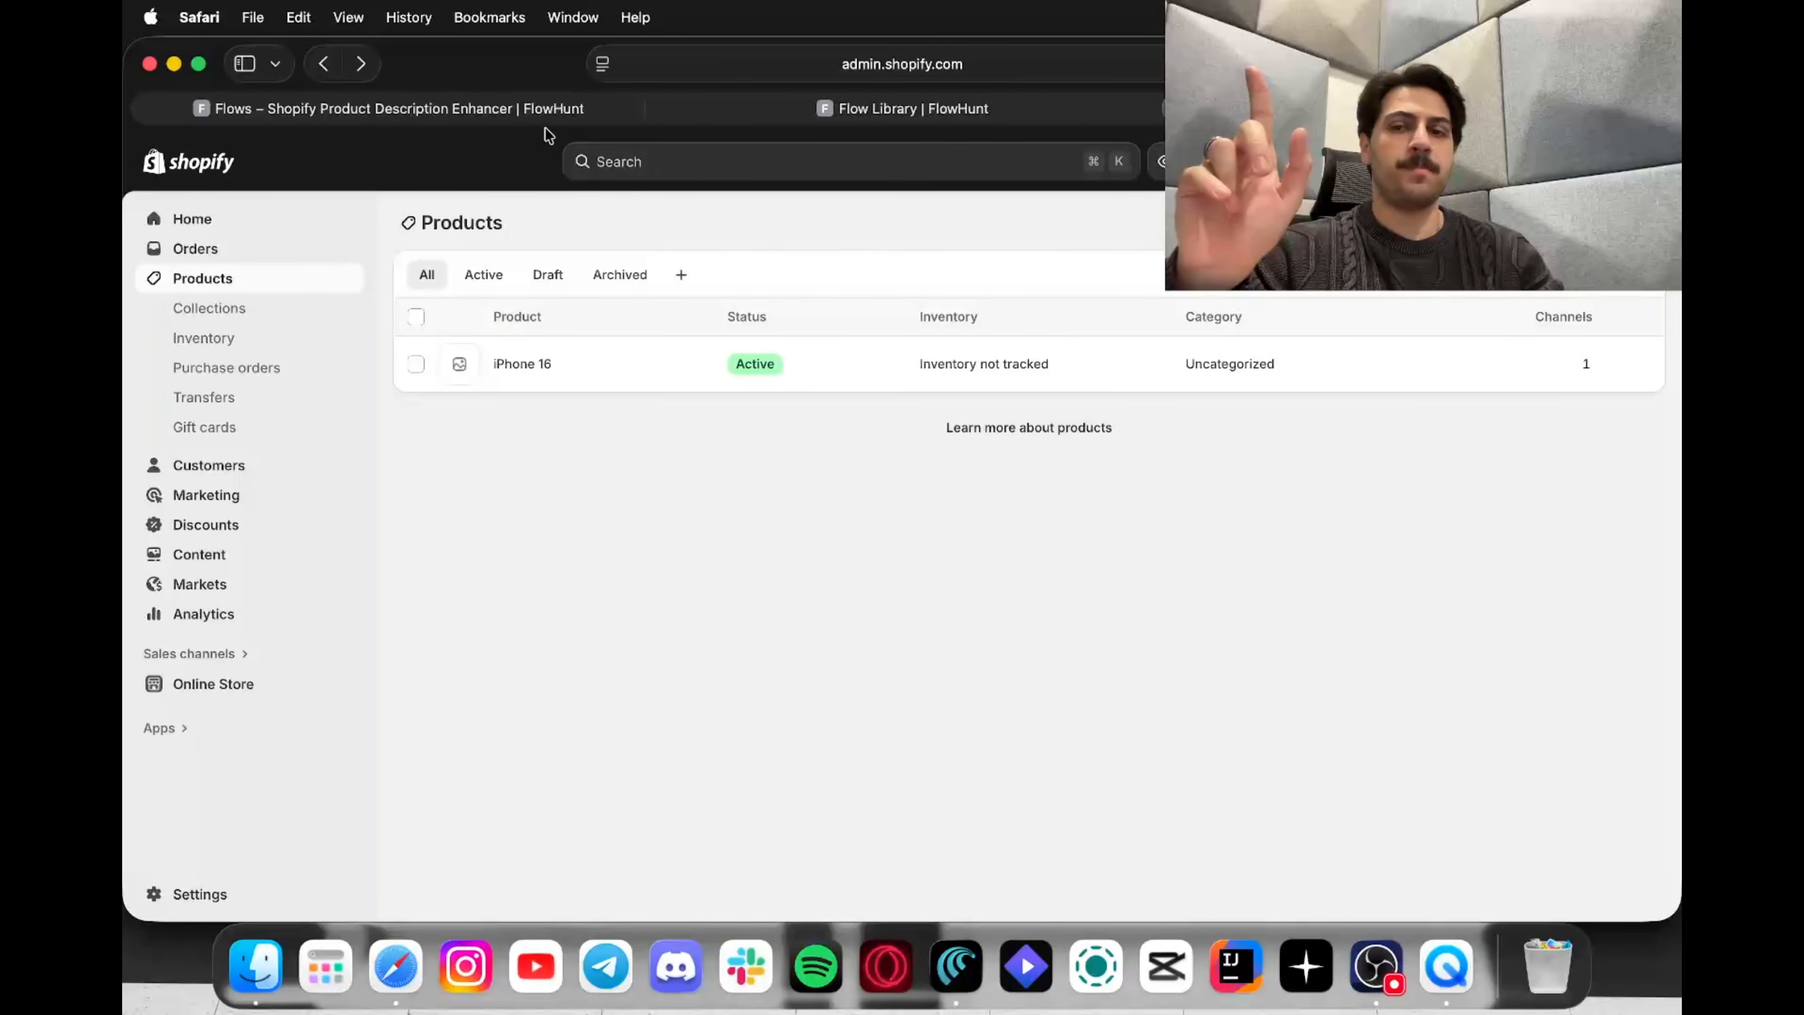
left_click(544, 110)
left_click(1456, 164)
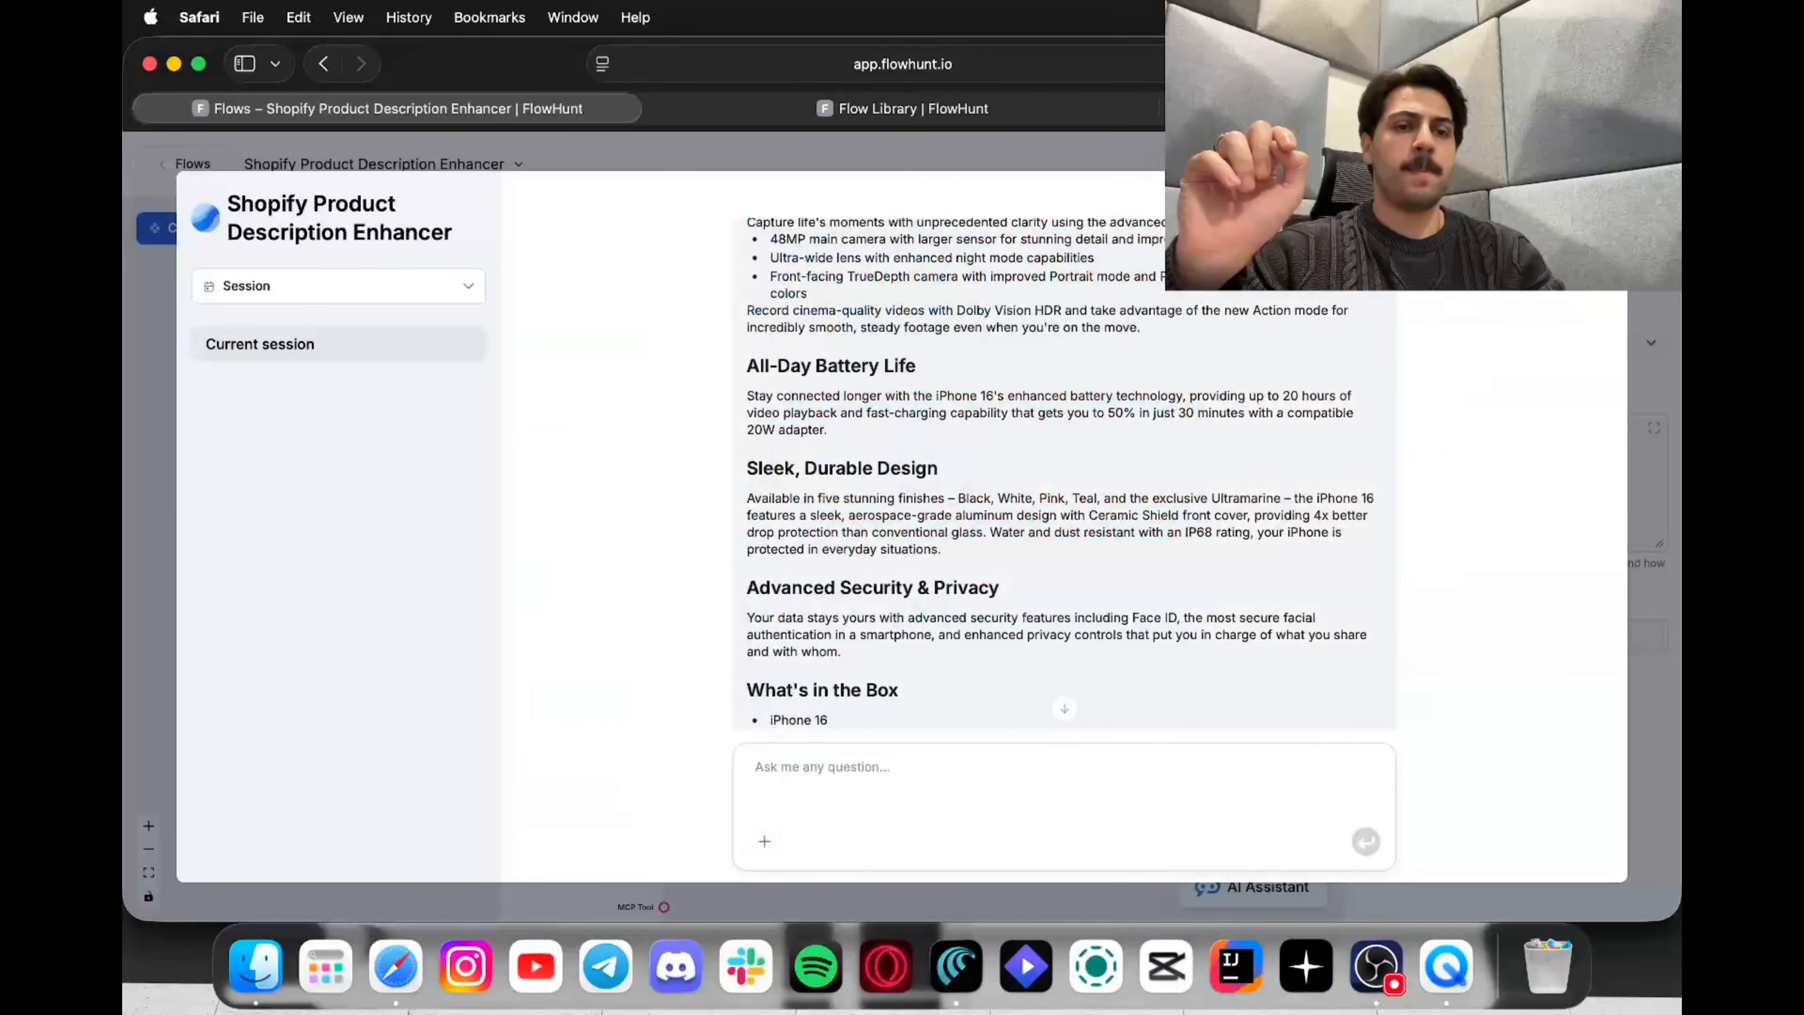
key("Escape")
left_click(882, 487)
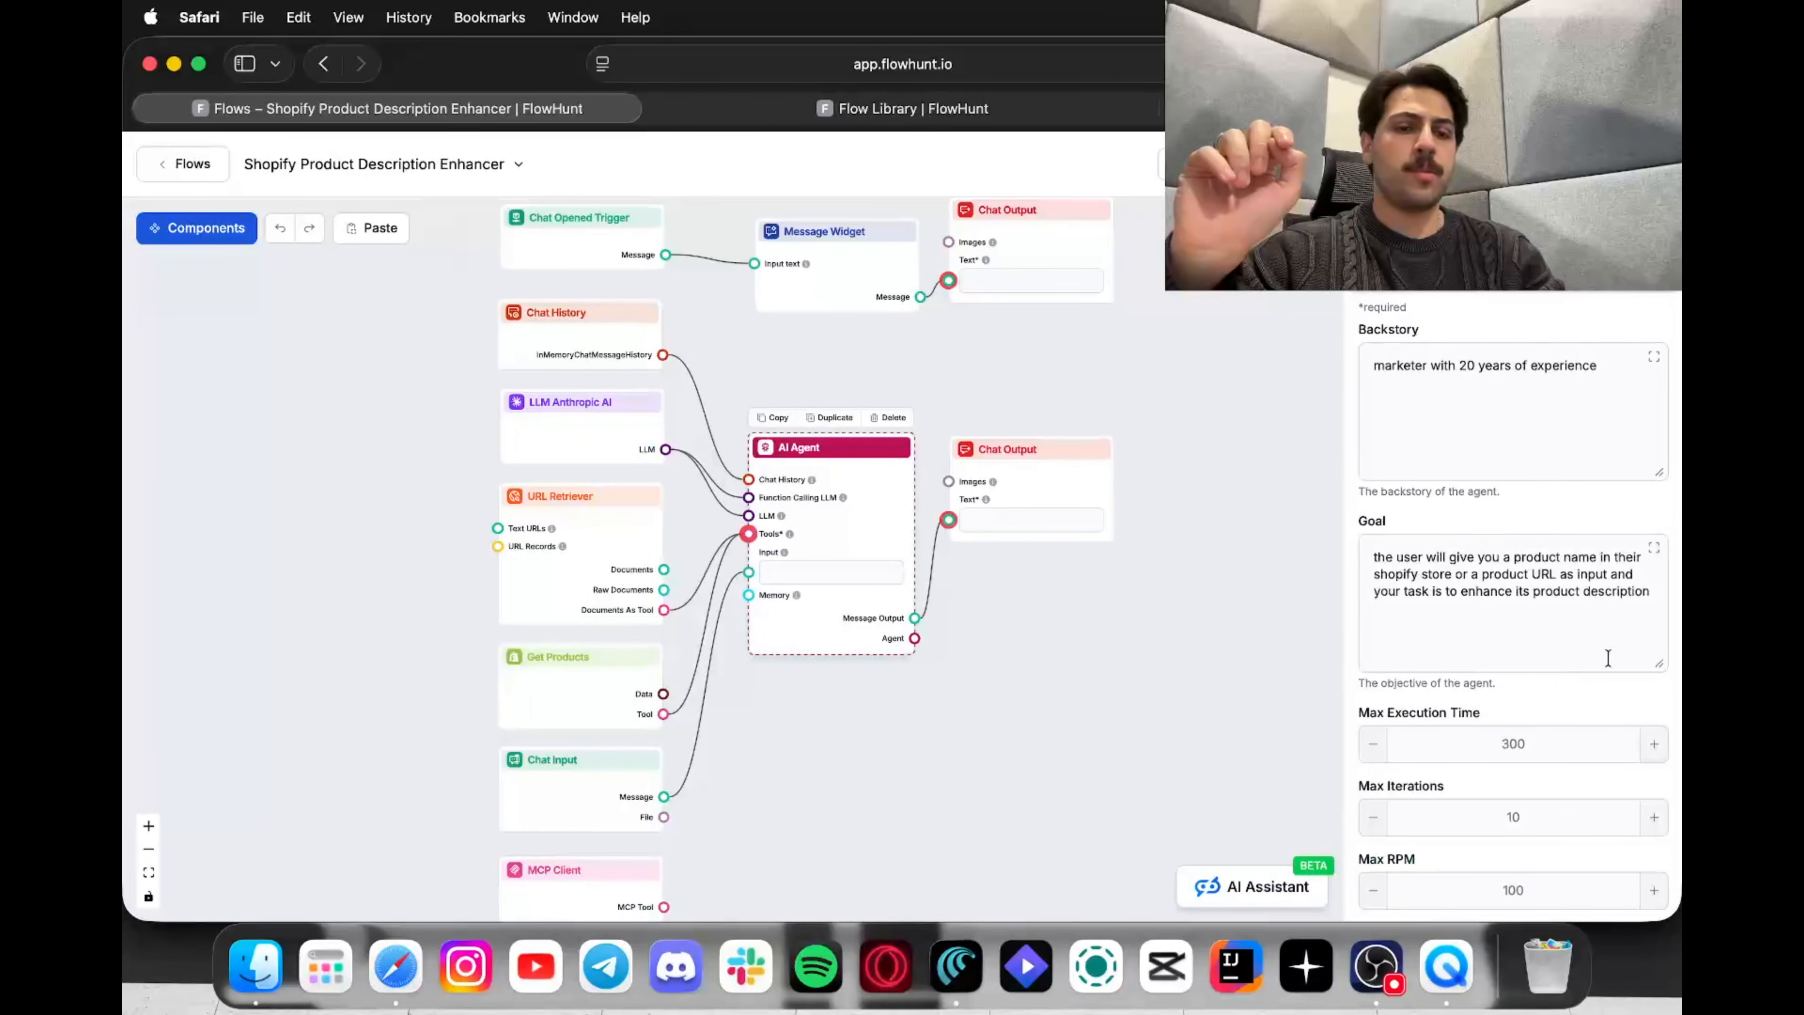
scroll(1608, 657, "down", 3)
scroll(1608, 656, "up", 1)
left_click(1364, 841)
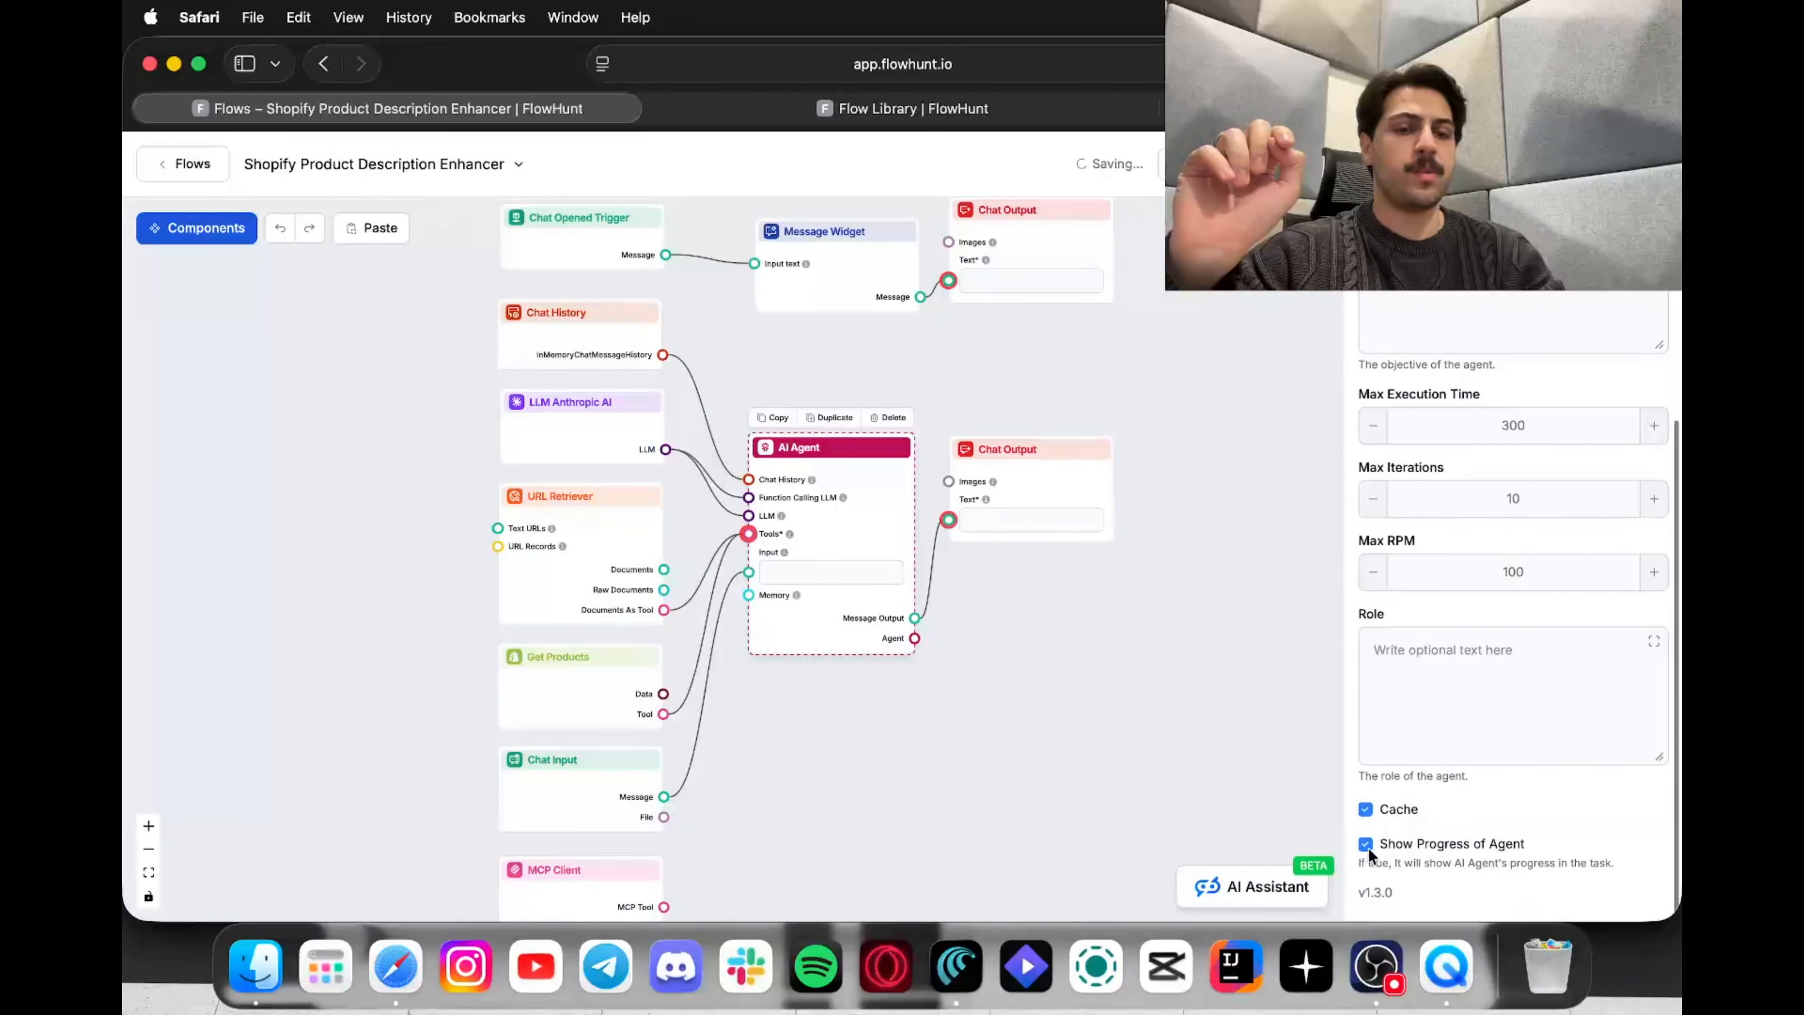
Step: Restart the chat session and paste 'iPhone 16' into the question box
left_click(1456, 164)
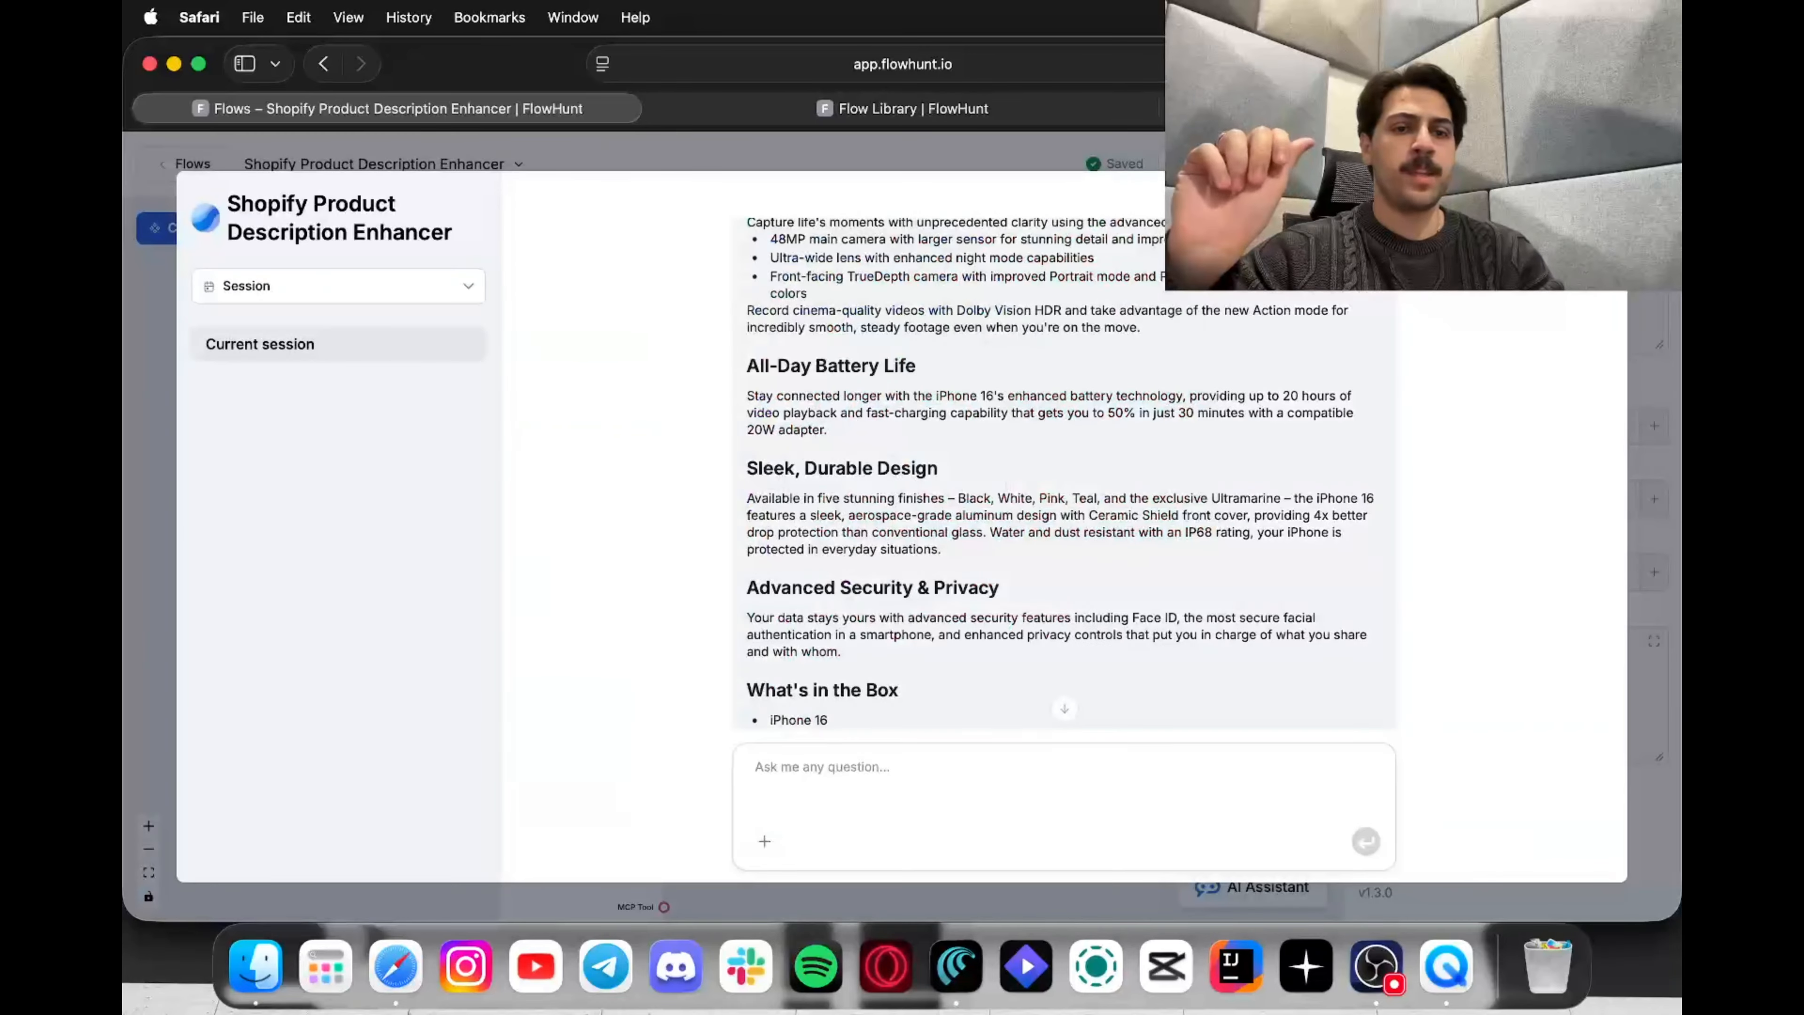
scroll(1064, 472, "up", 5)
scroll(1321, 522, "up", 10)
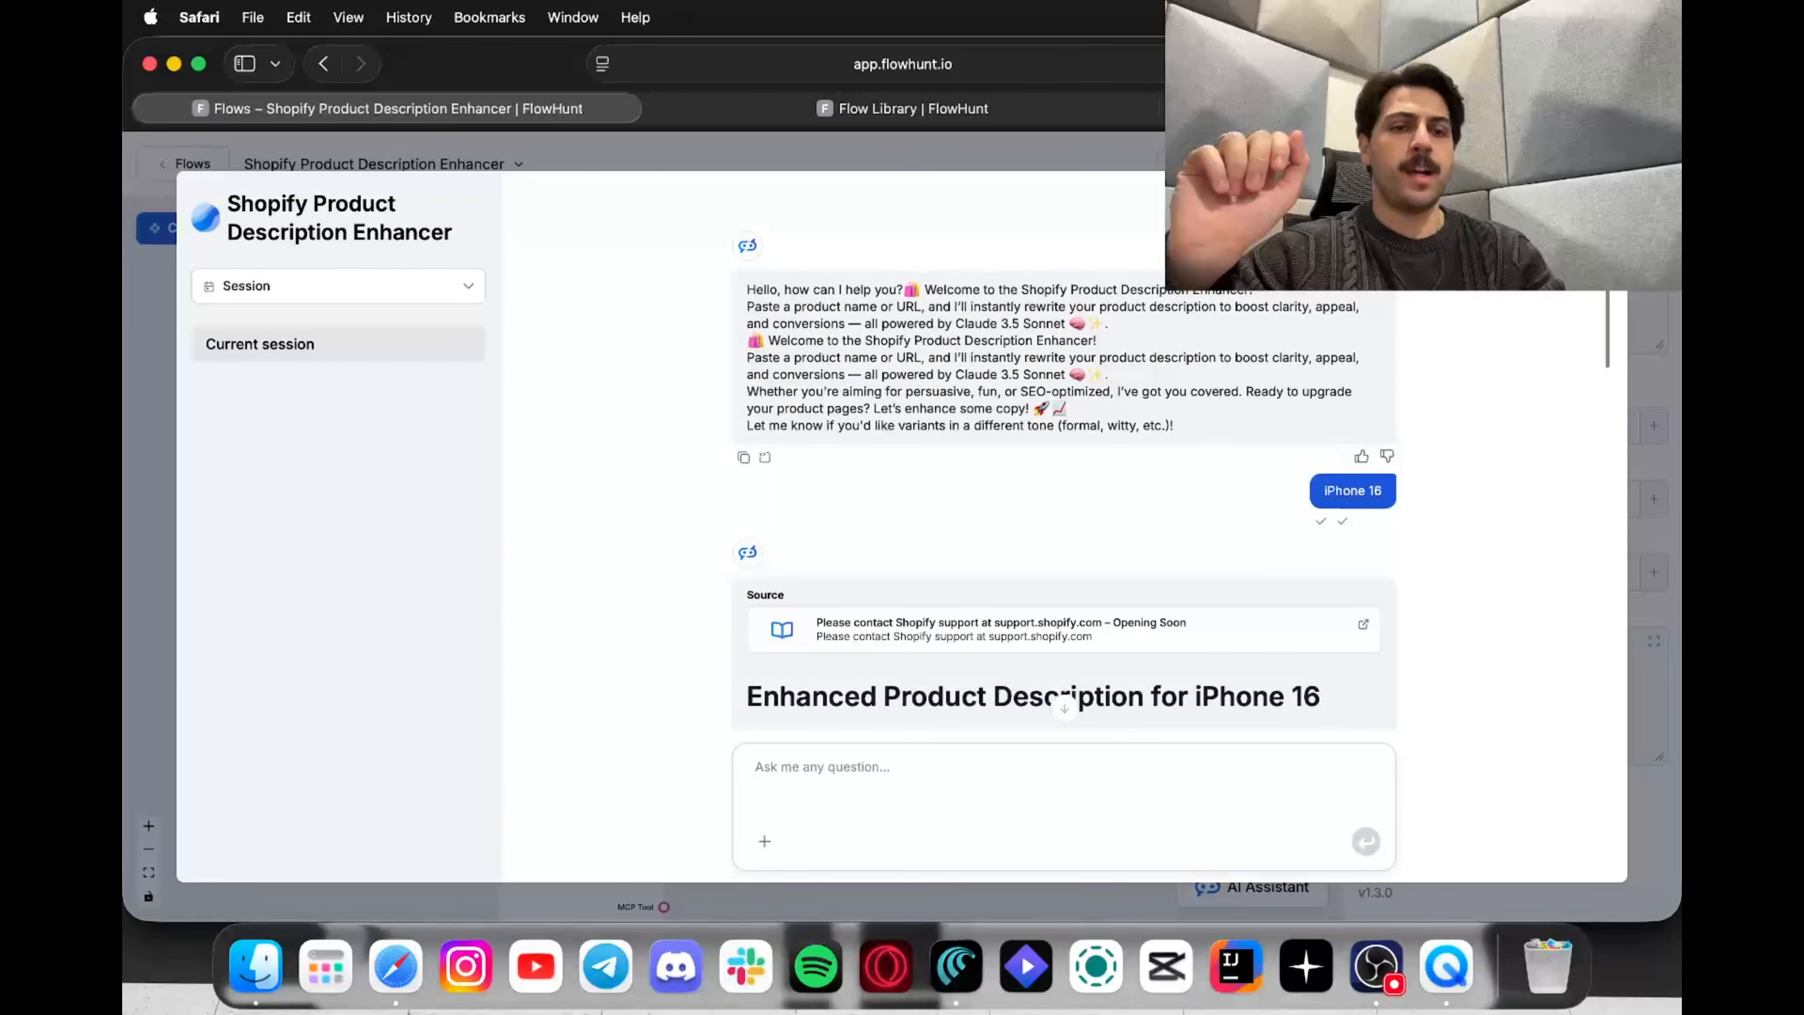
left_click(1560, 207)
left_click(1039, 751)
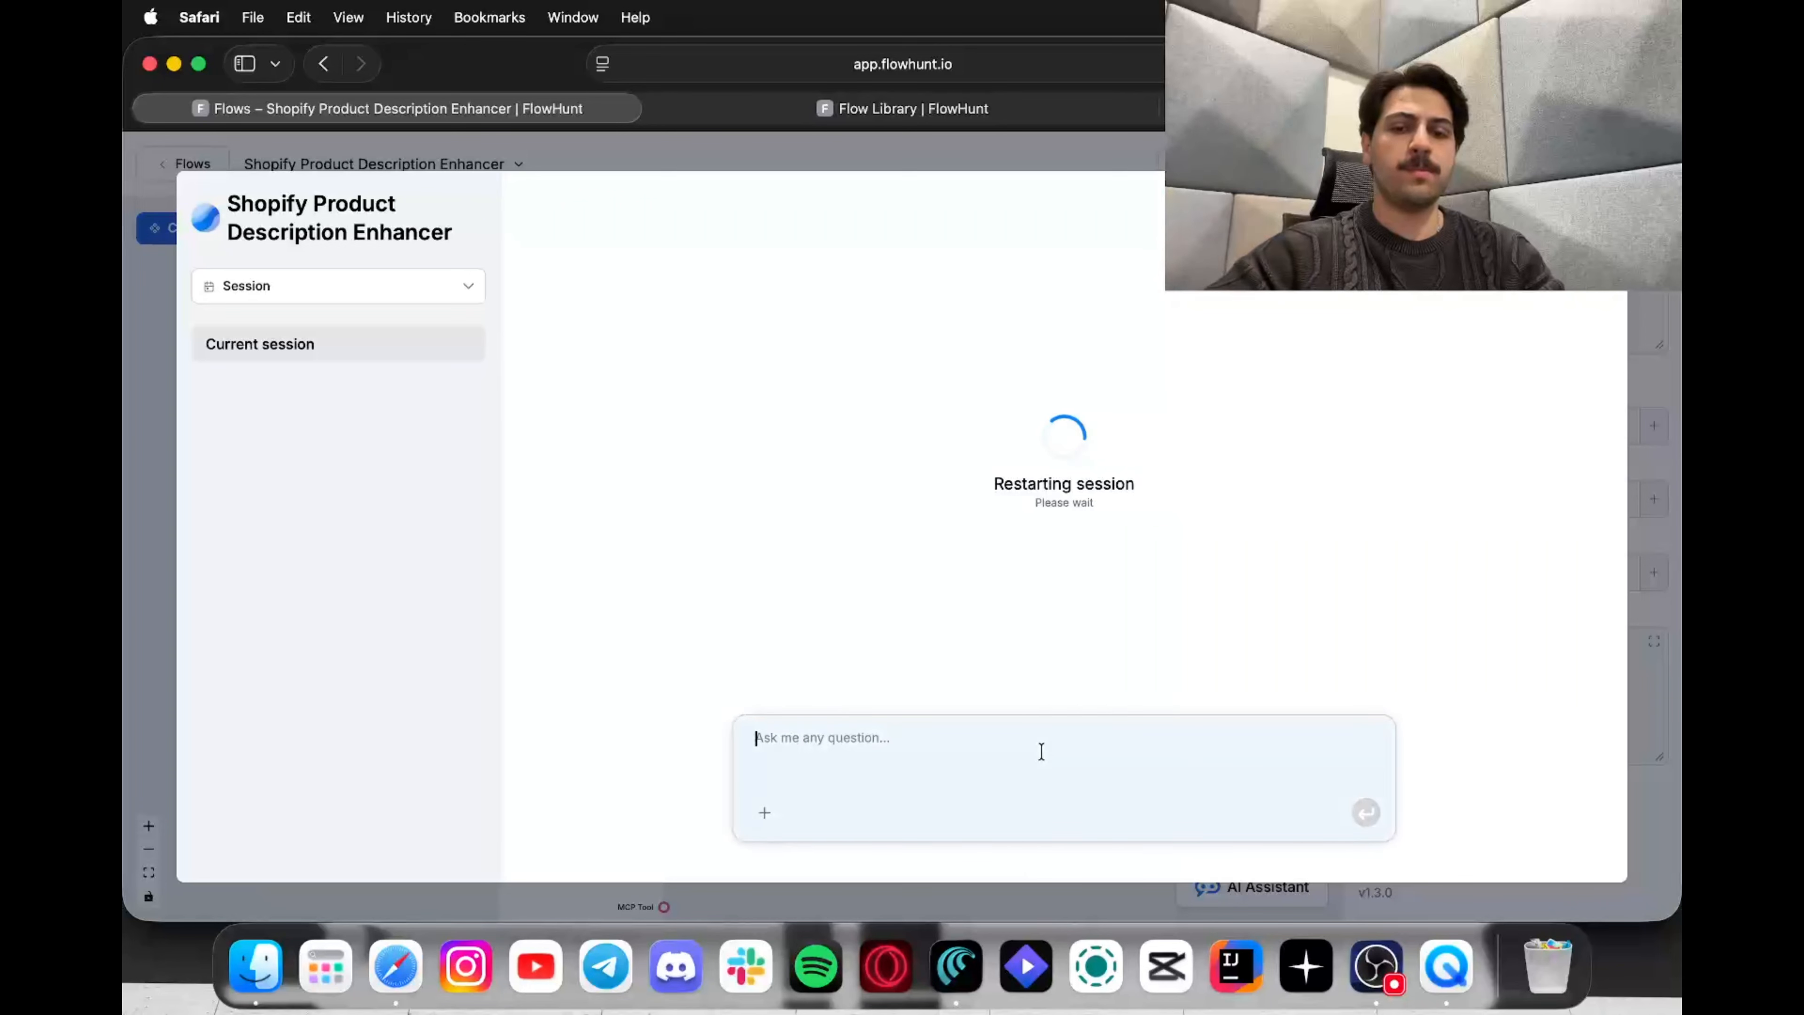
type("iPhone 16")
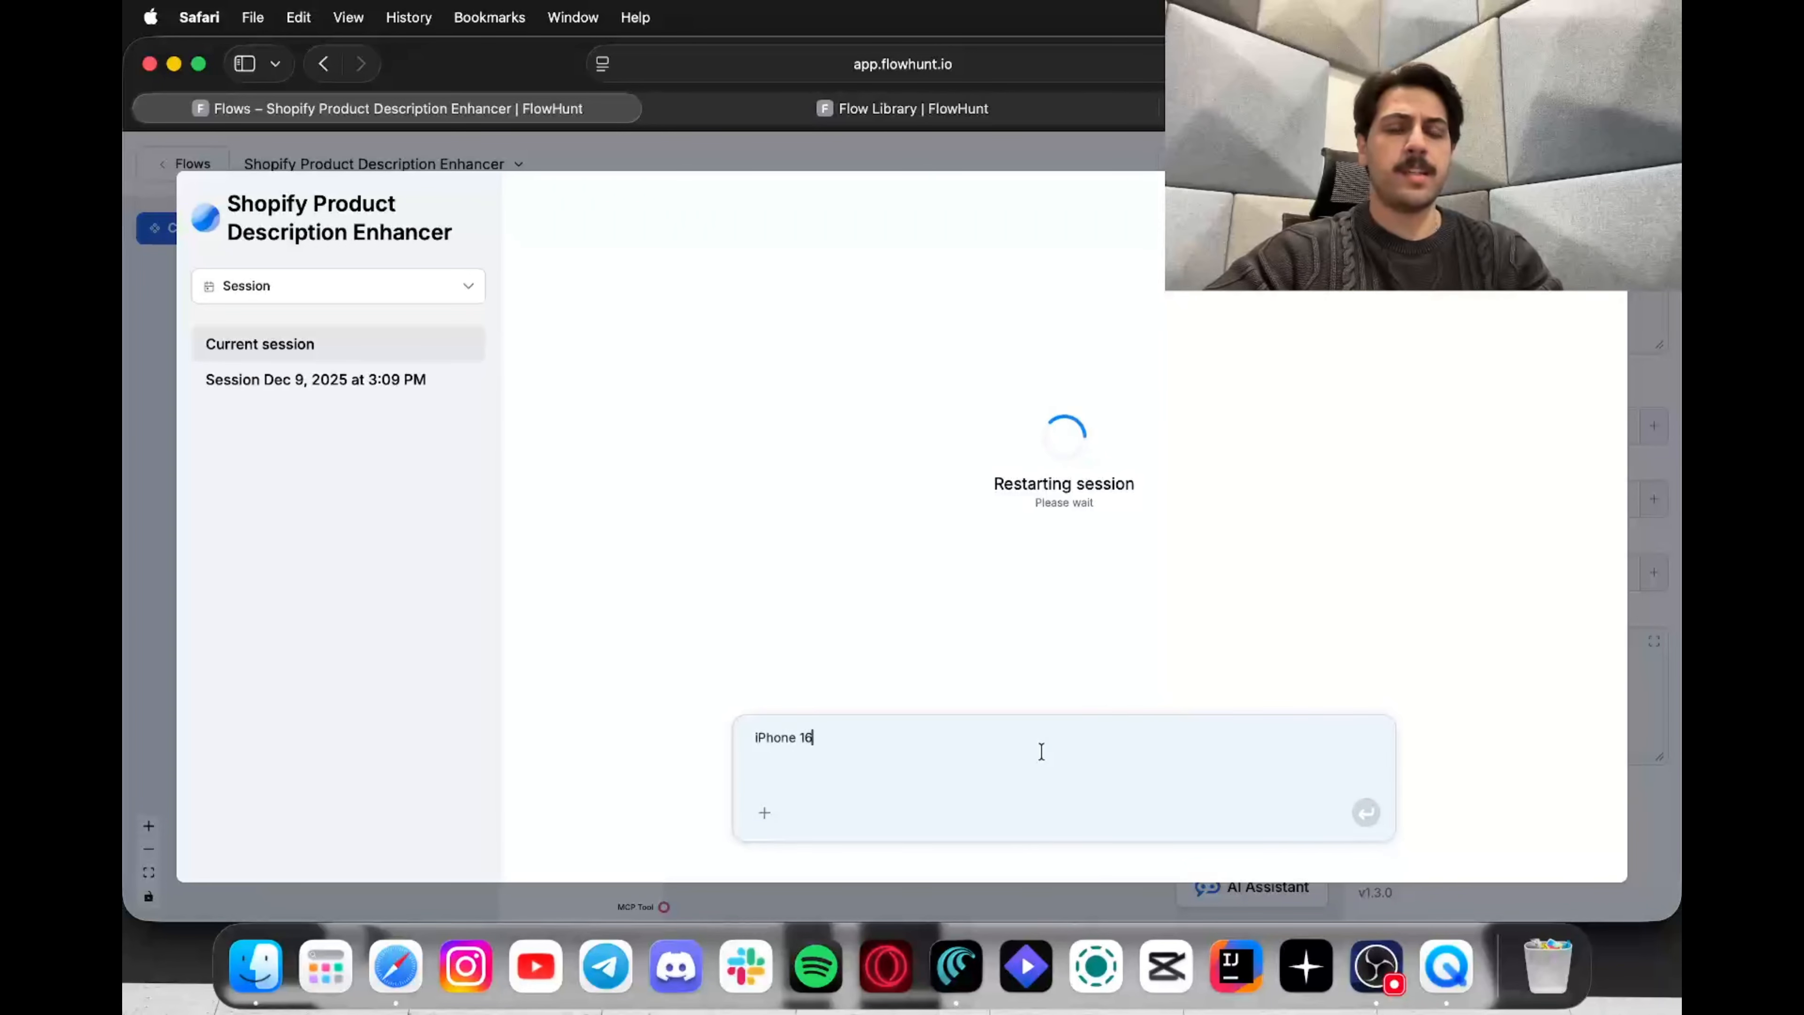
left_click(838, 463)
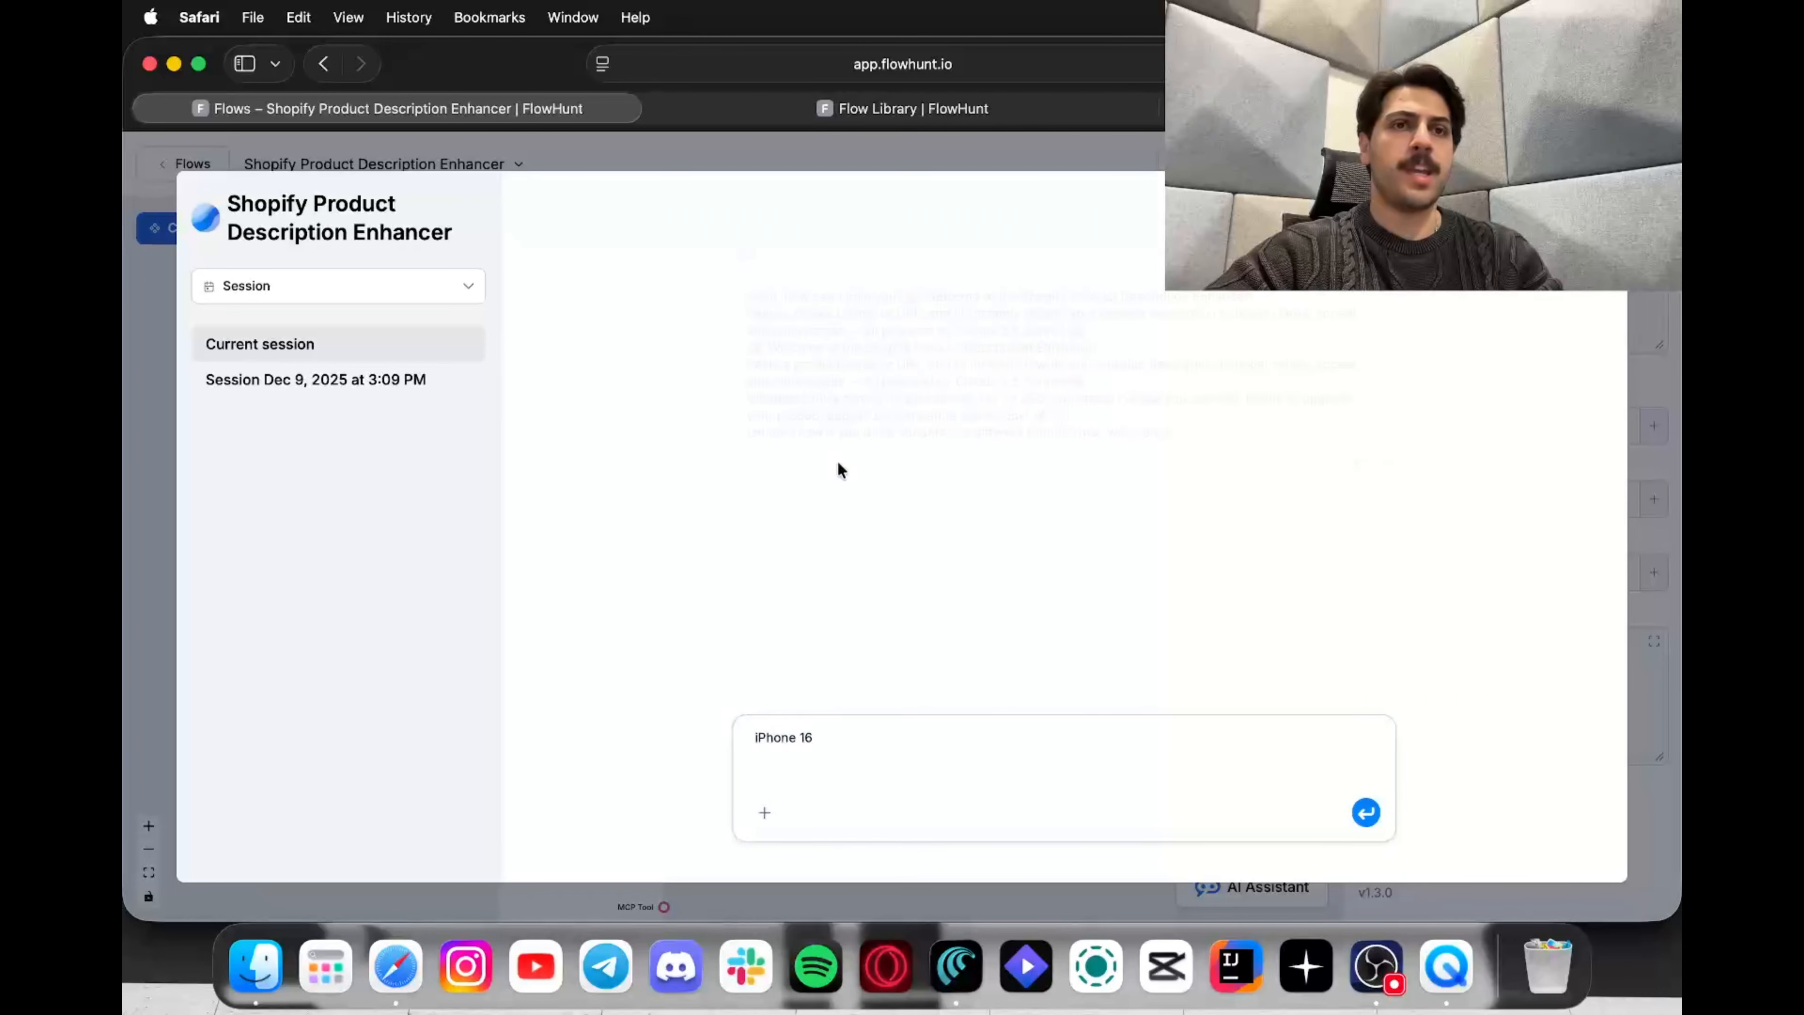
Step: Send 'iPhone 16' and review the tool calls and the sectioned description with $999.00 price
left_click(861, 734)
key("Return")
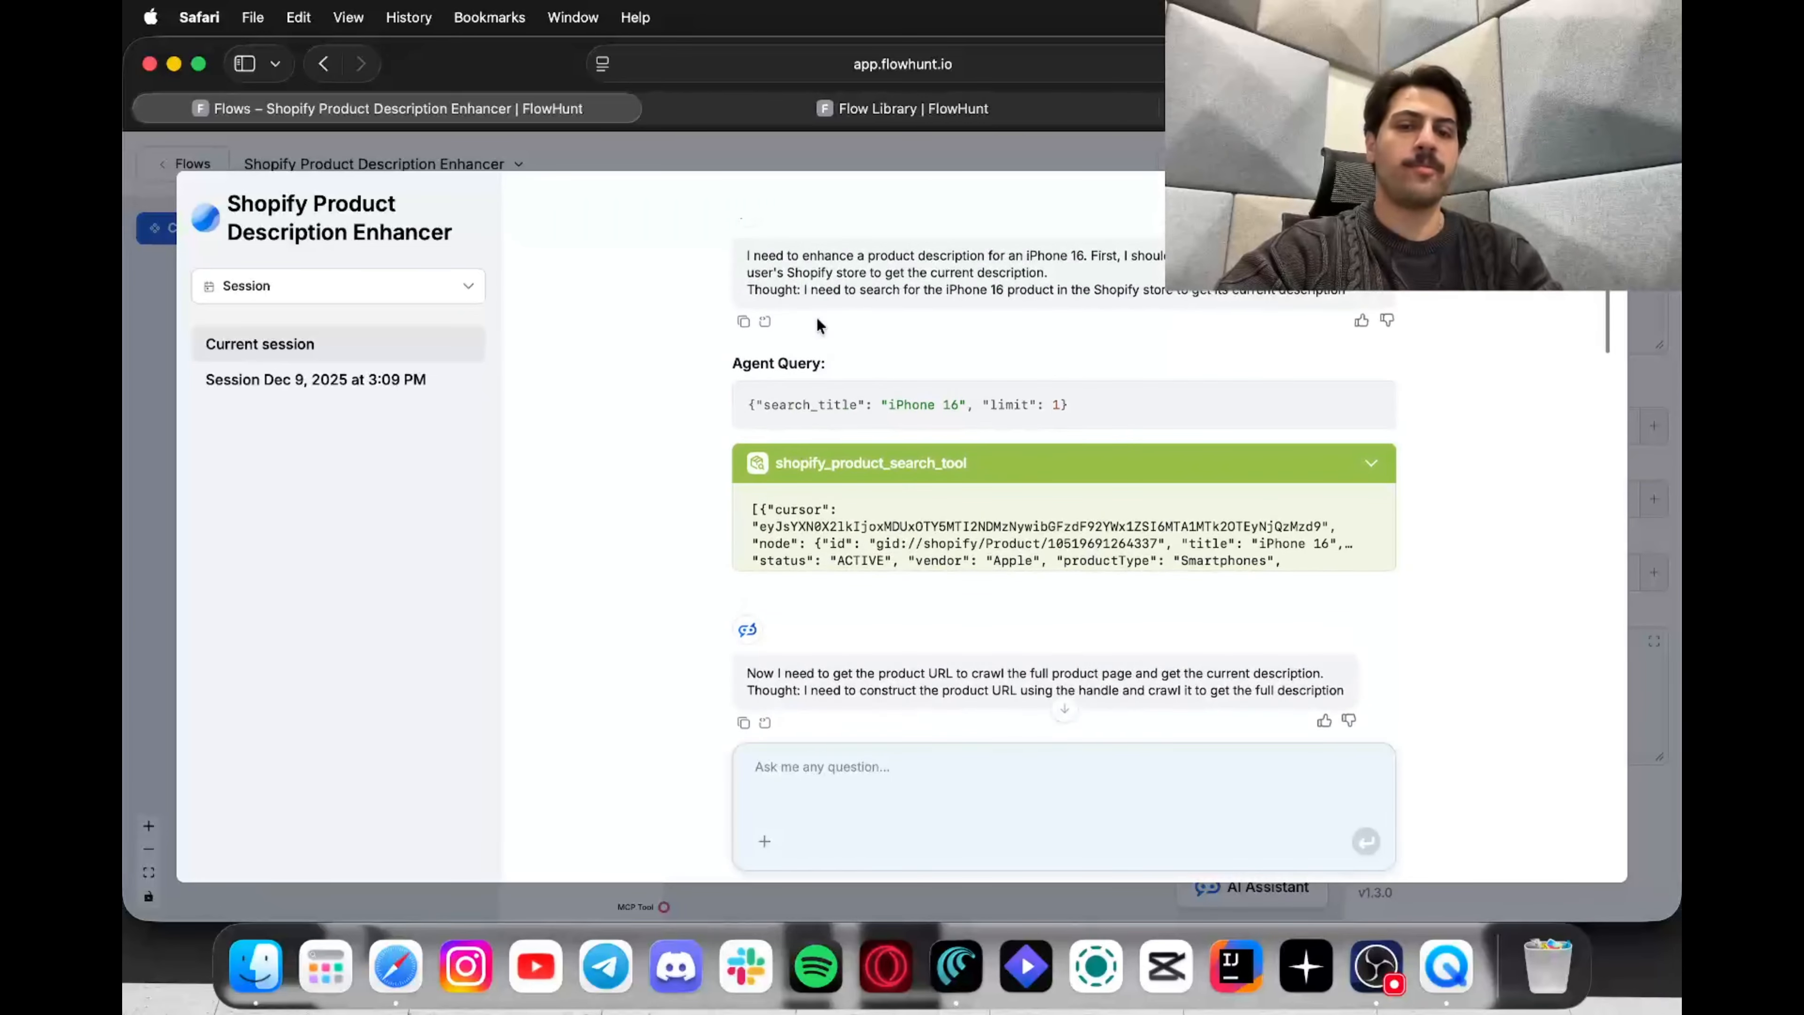
scroll(841, 419, "up", 2)
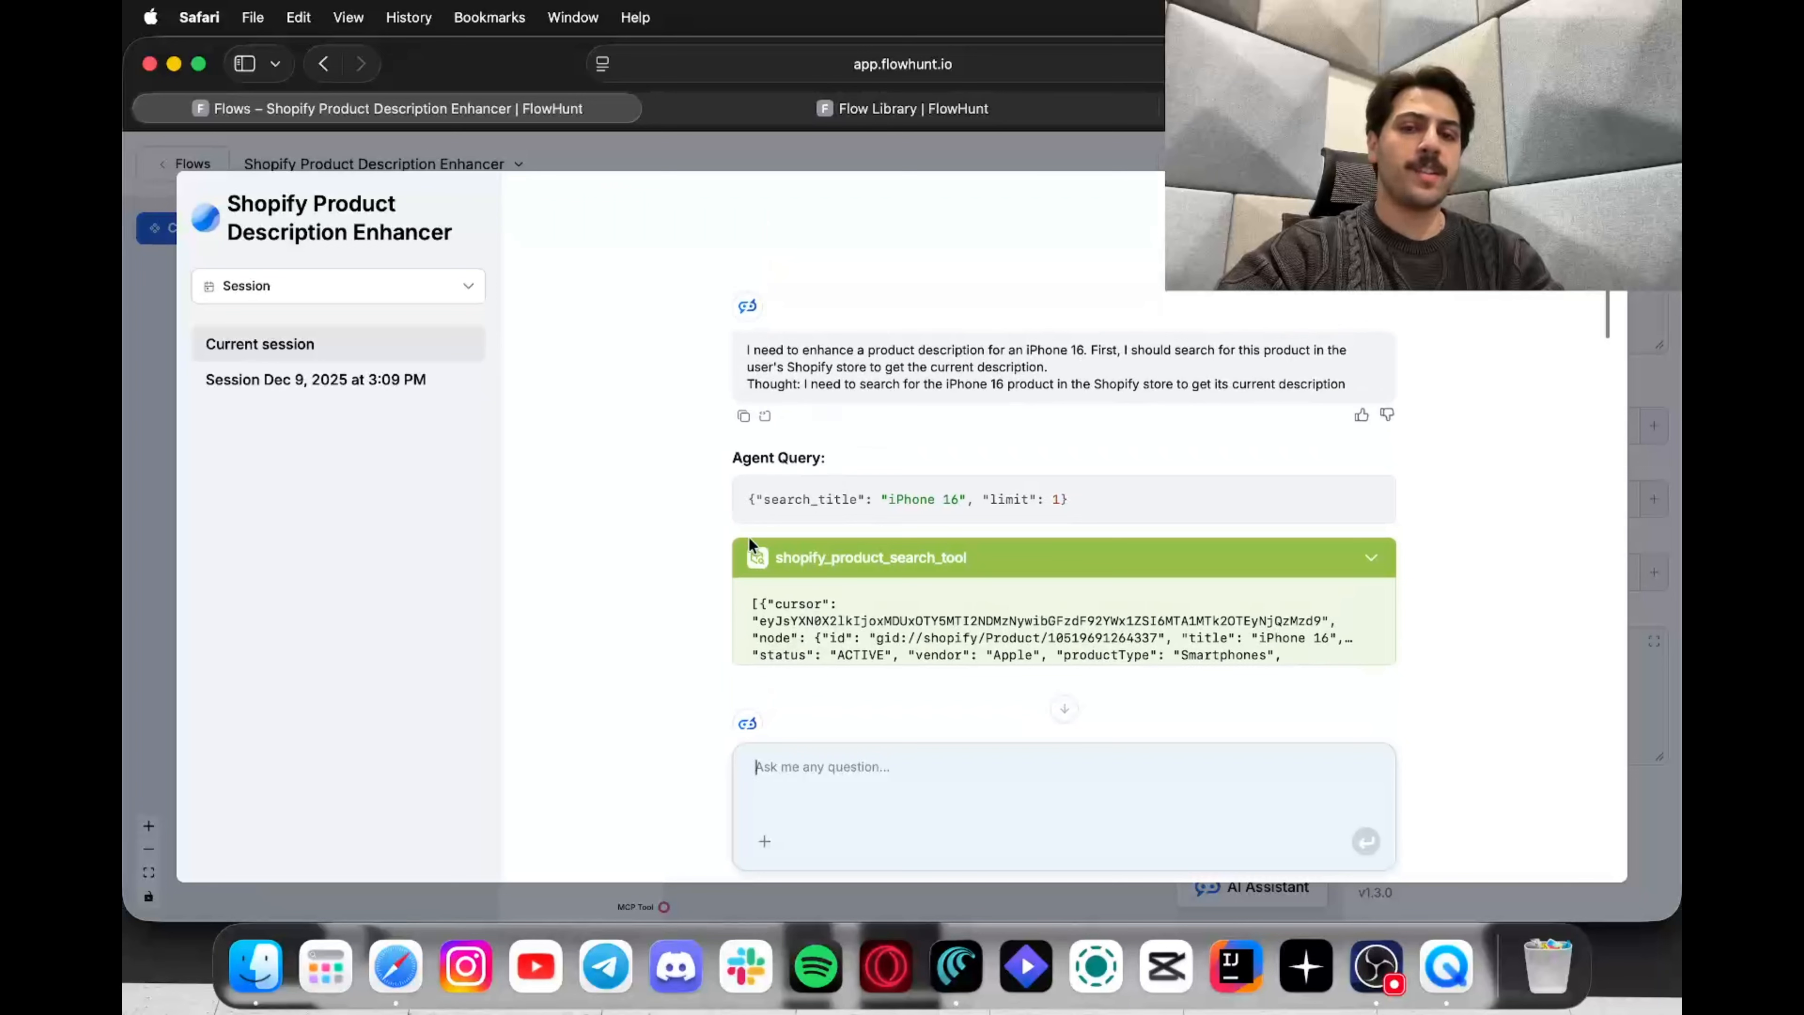
scroll(818, 544, "down", 2)
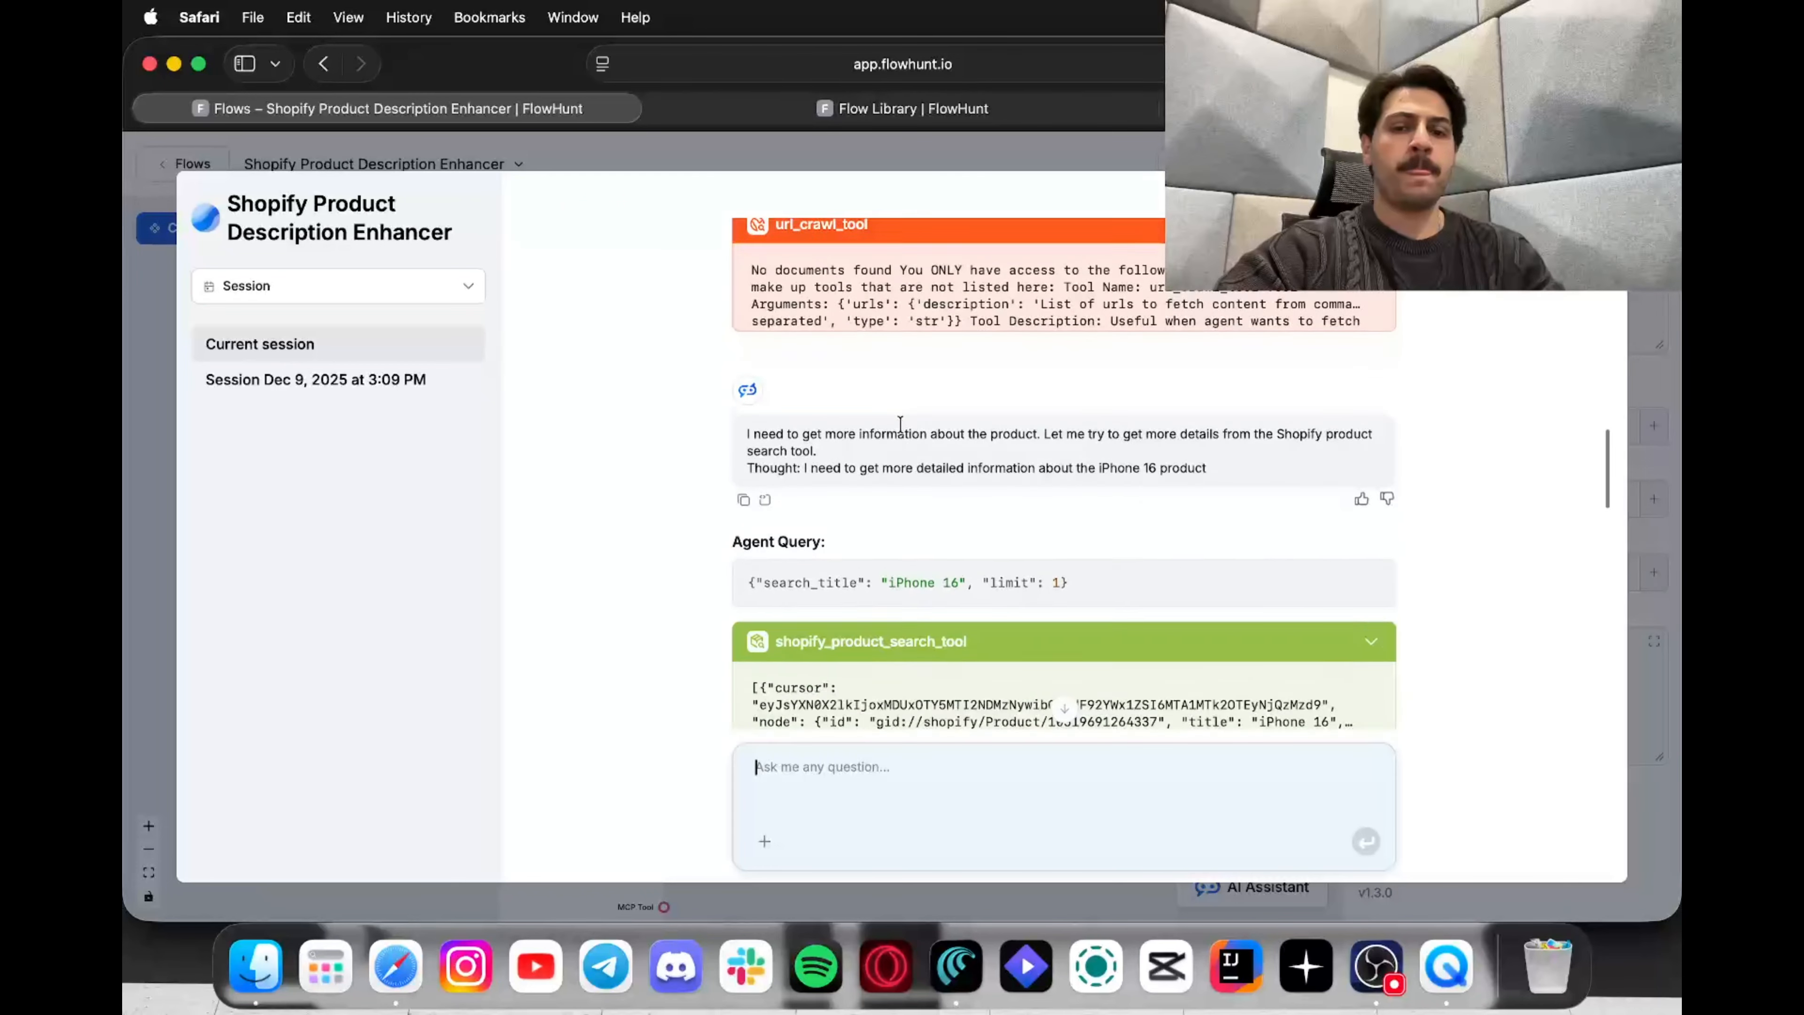
scroll(900, 423, "down", 2)
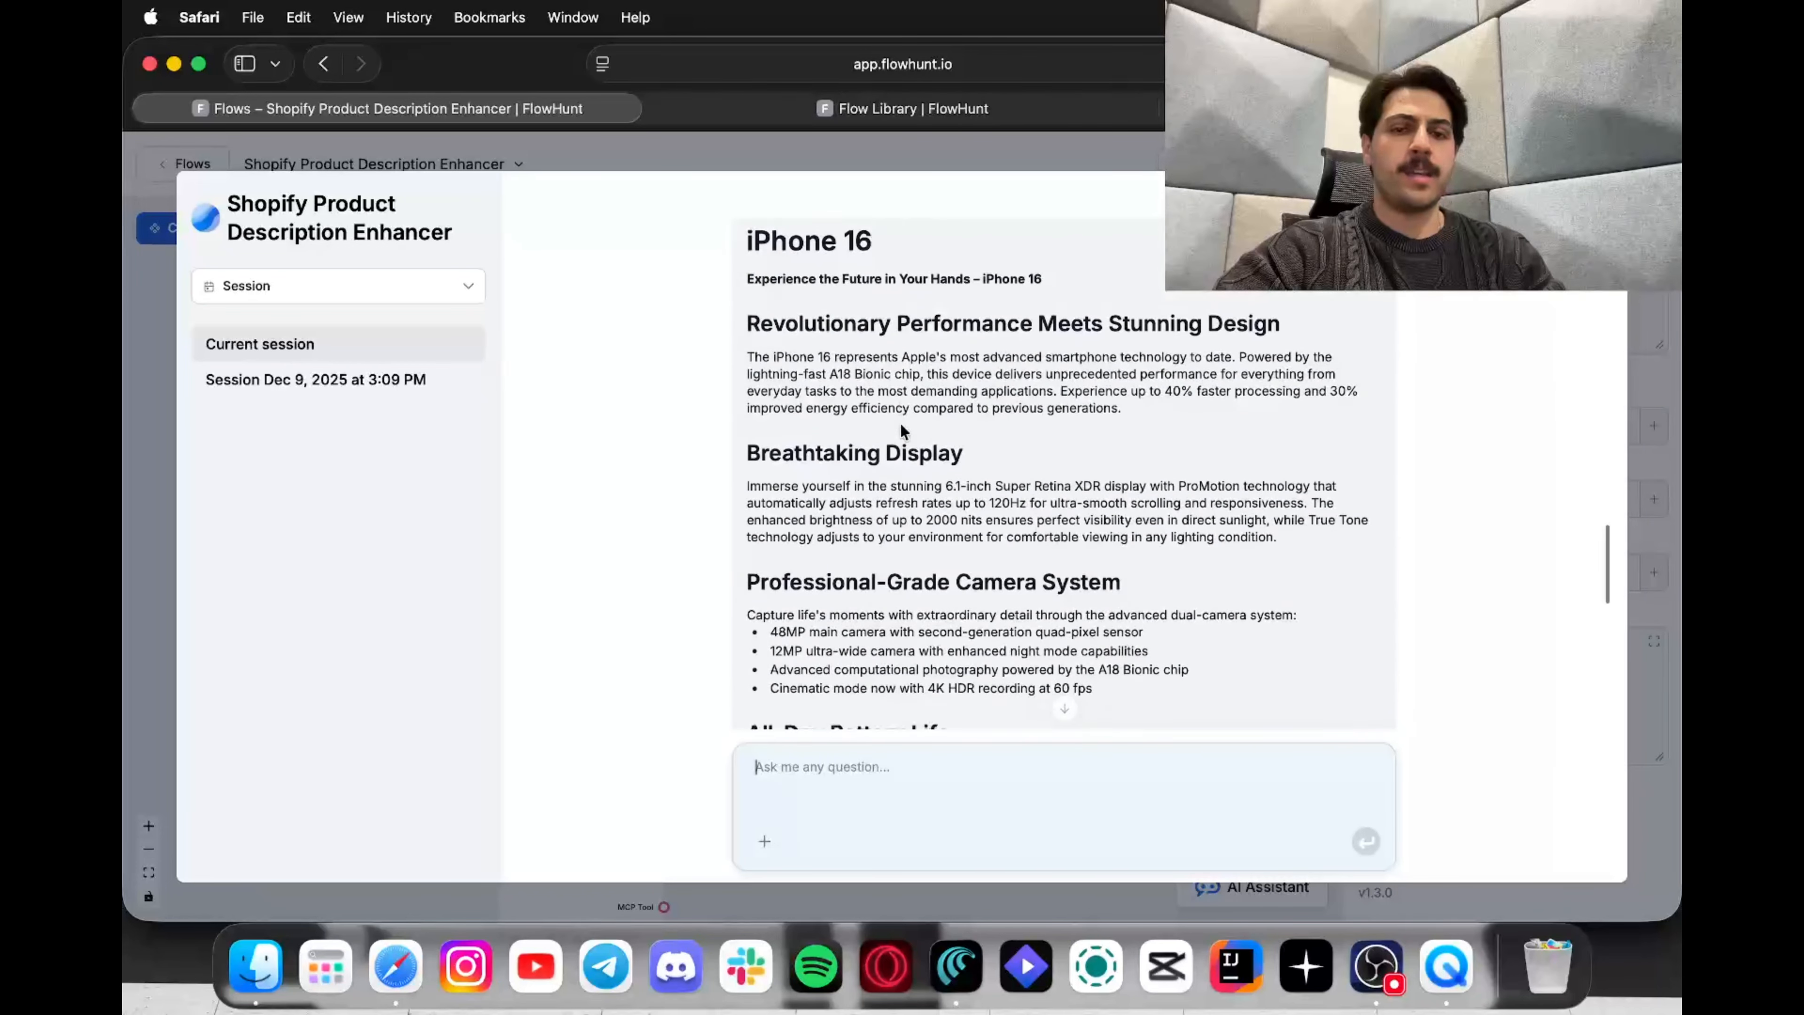
scroll(908, 348, "down", 5)
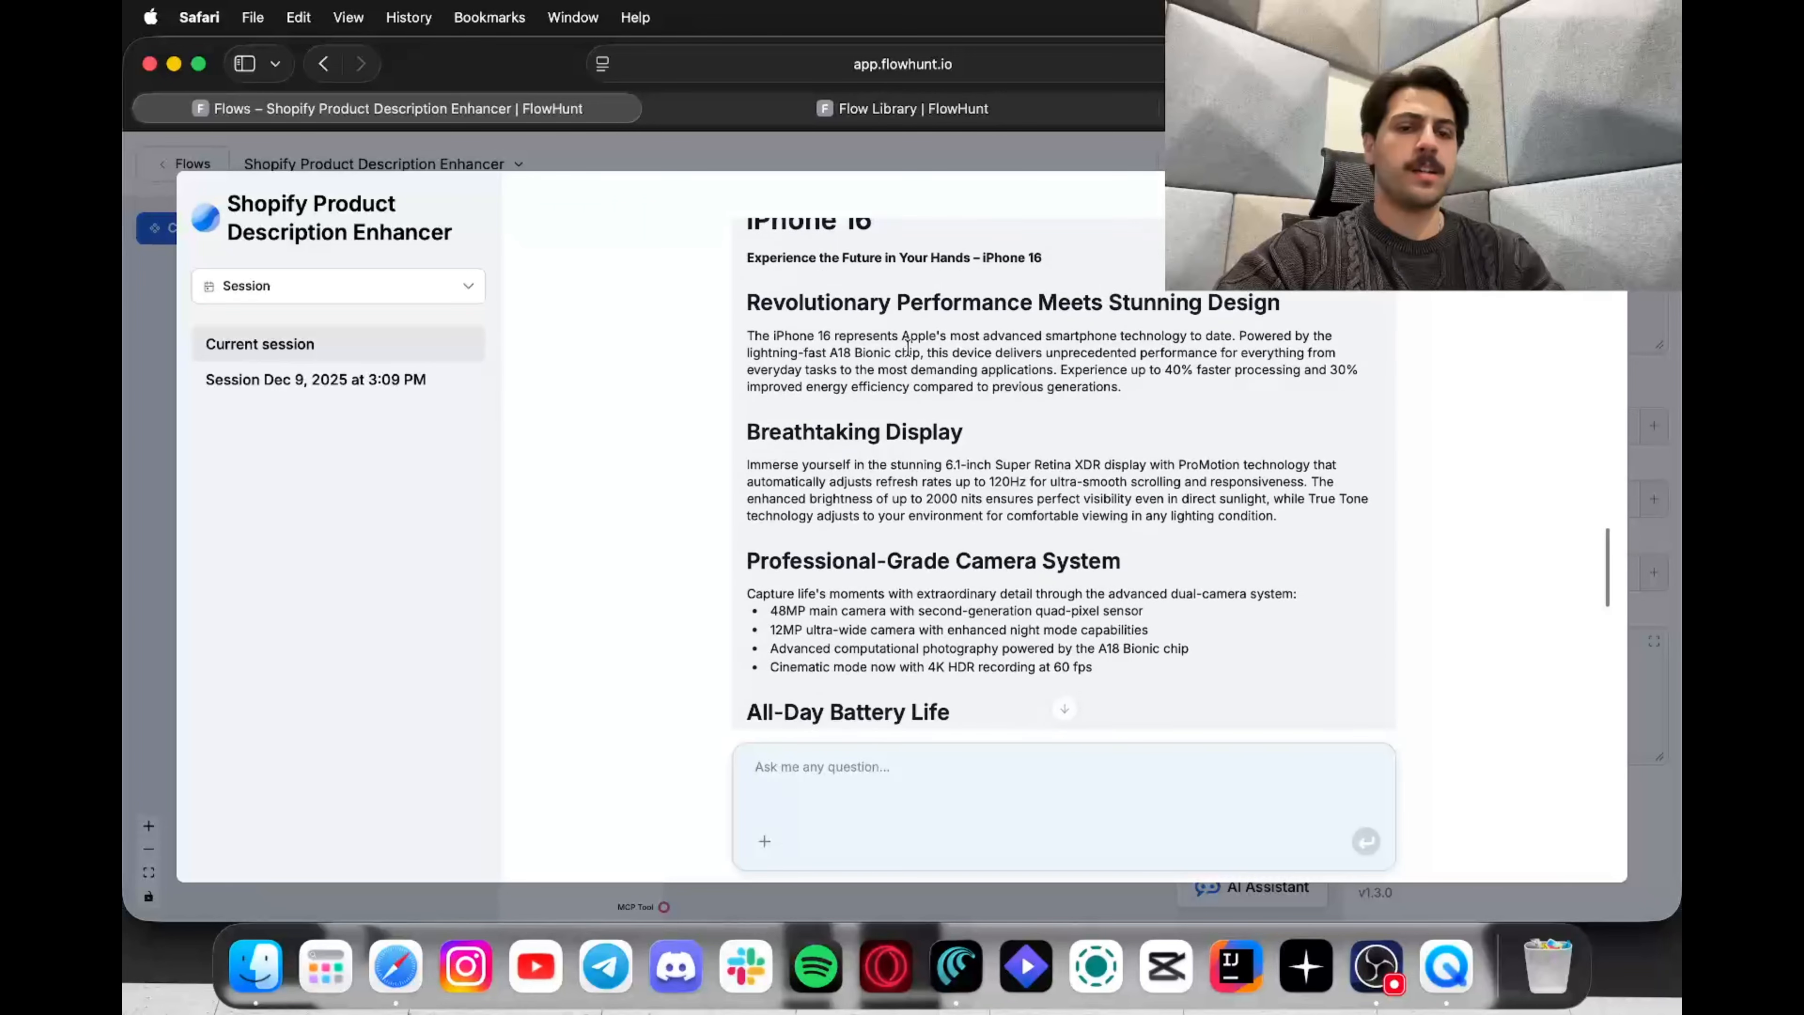
scroll(909, 354, "down", 5)
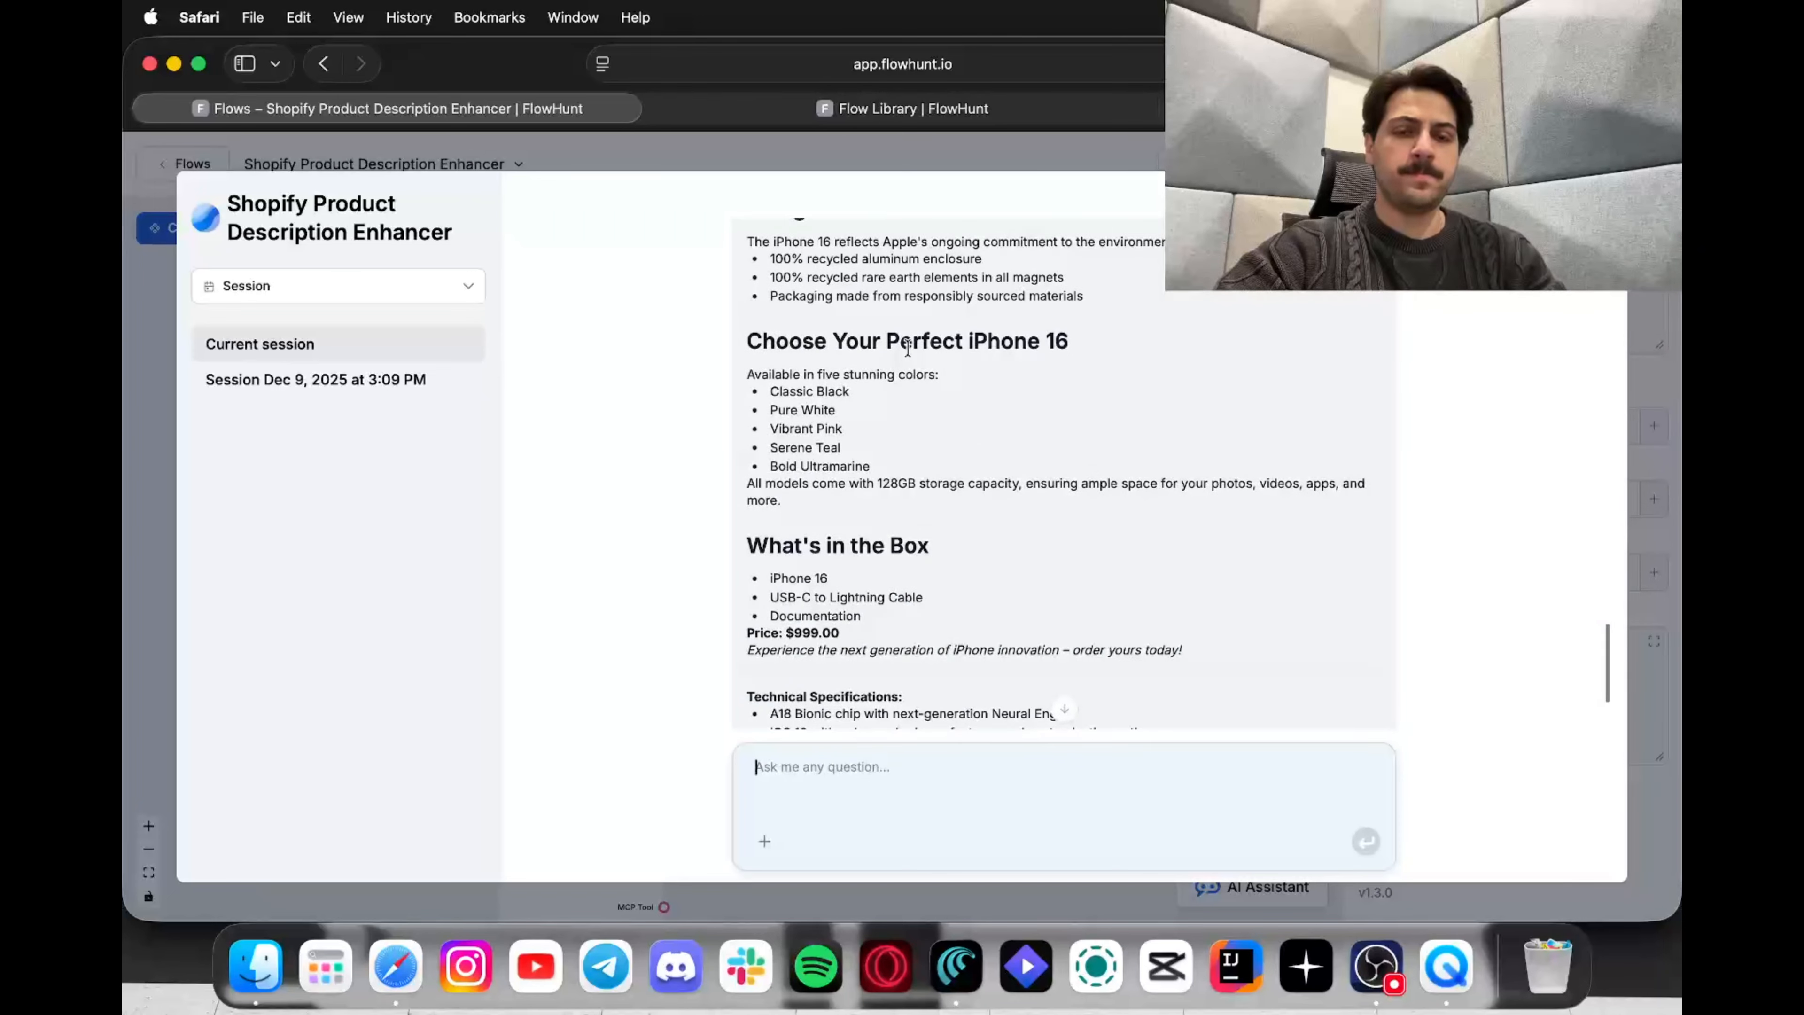
scroll(907, 348, "down", 3)
scroll(908, 348, "up", 2)
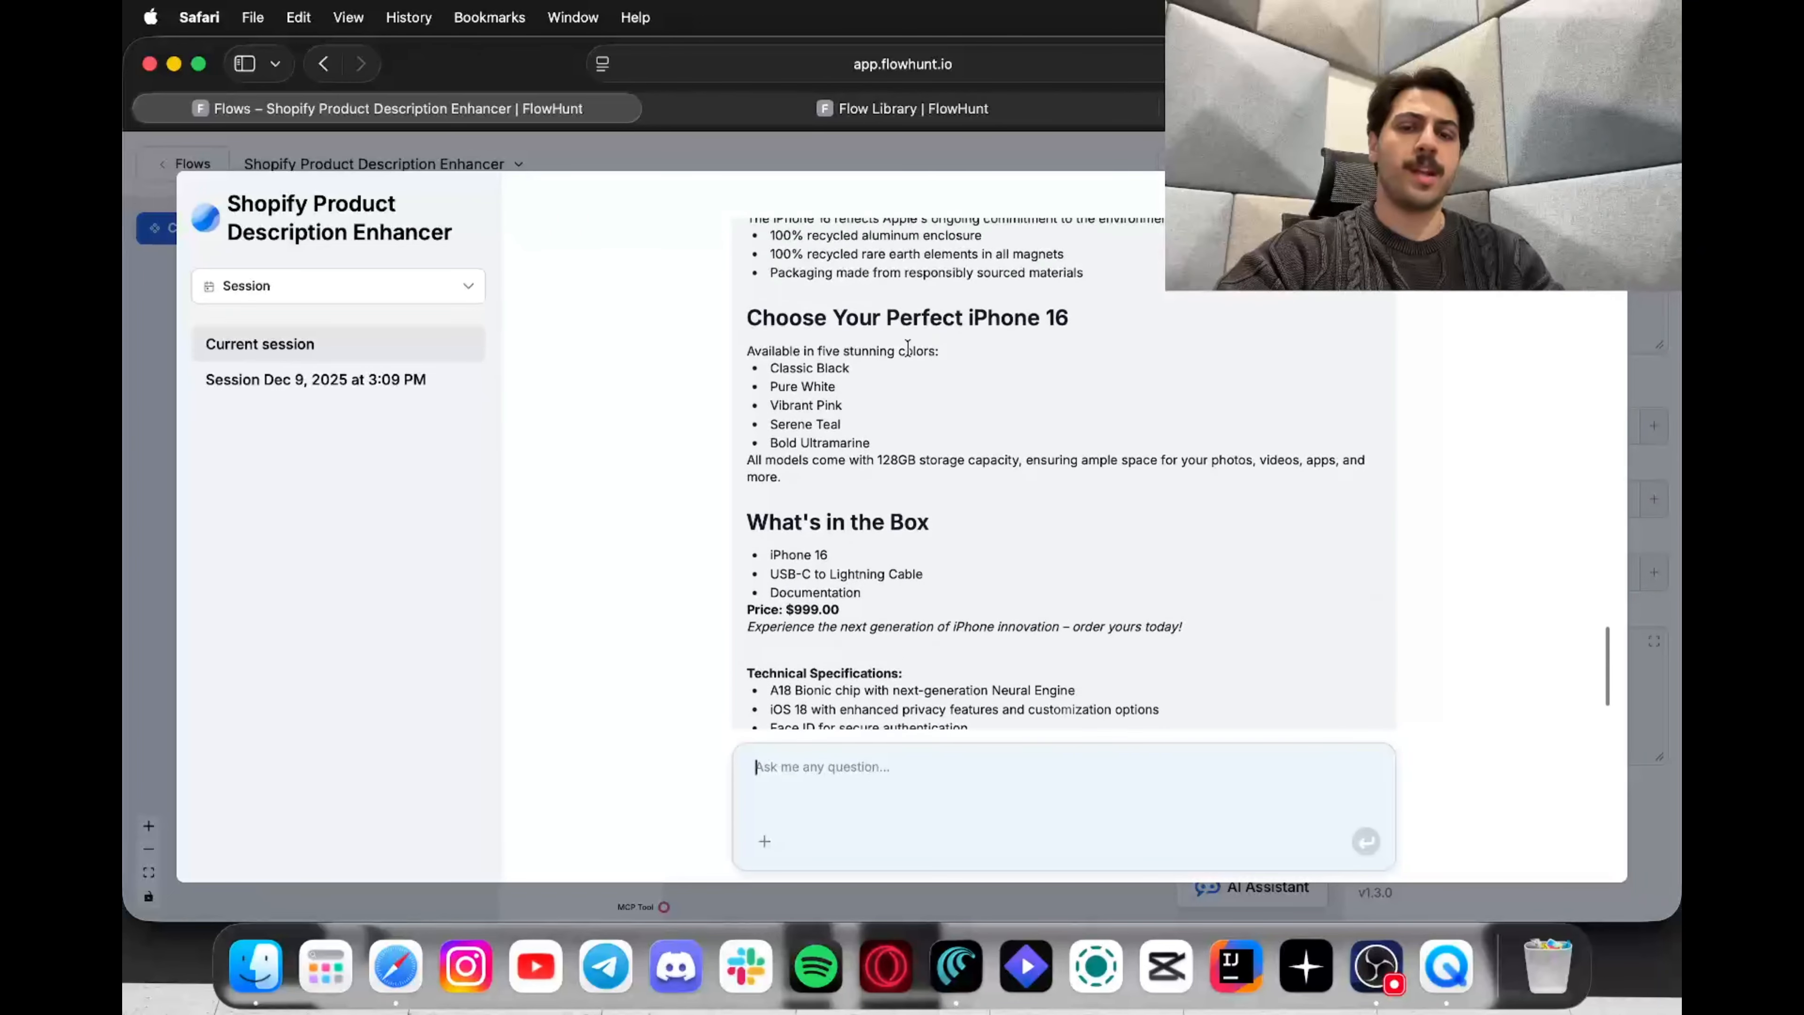
scroll(908, 346, "up", 3)
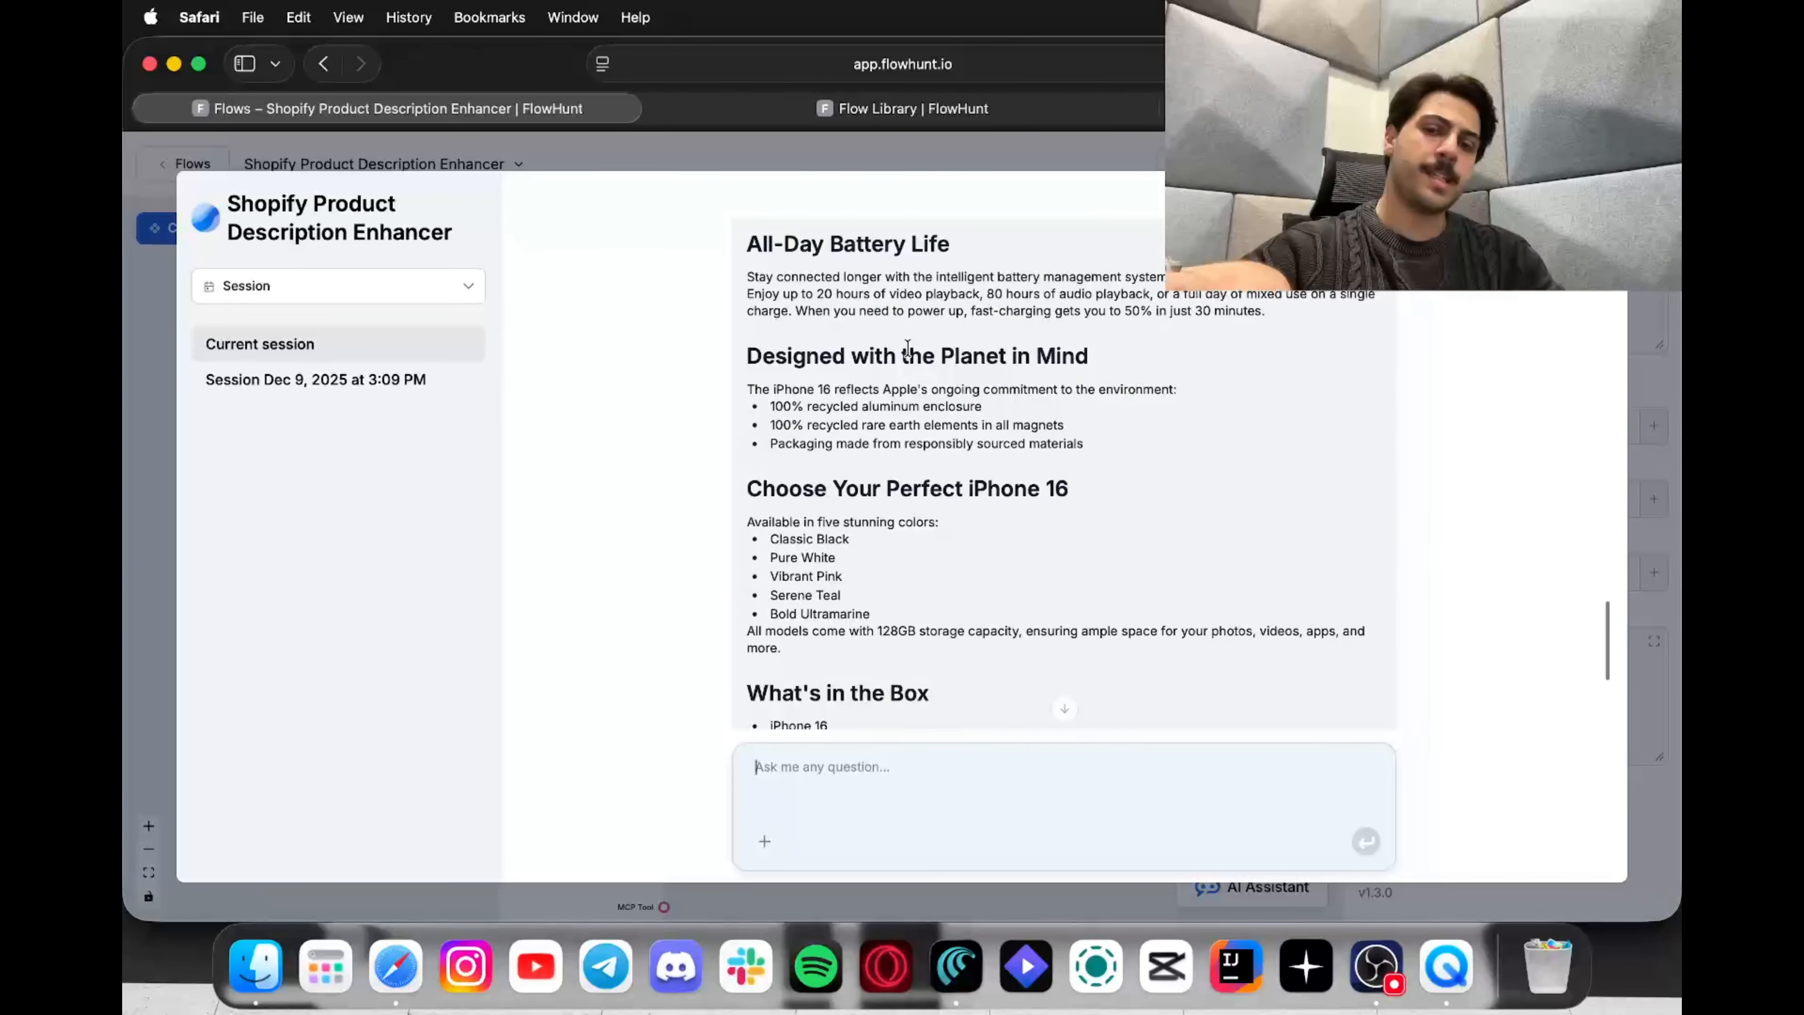
scroll(908, 348, "up", 4)
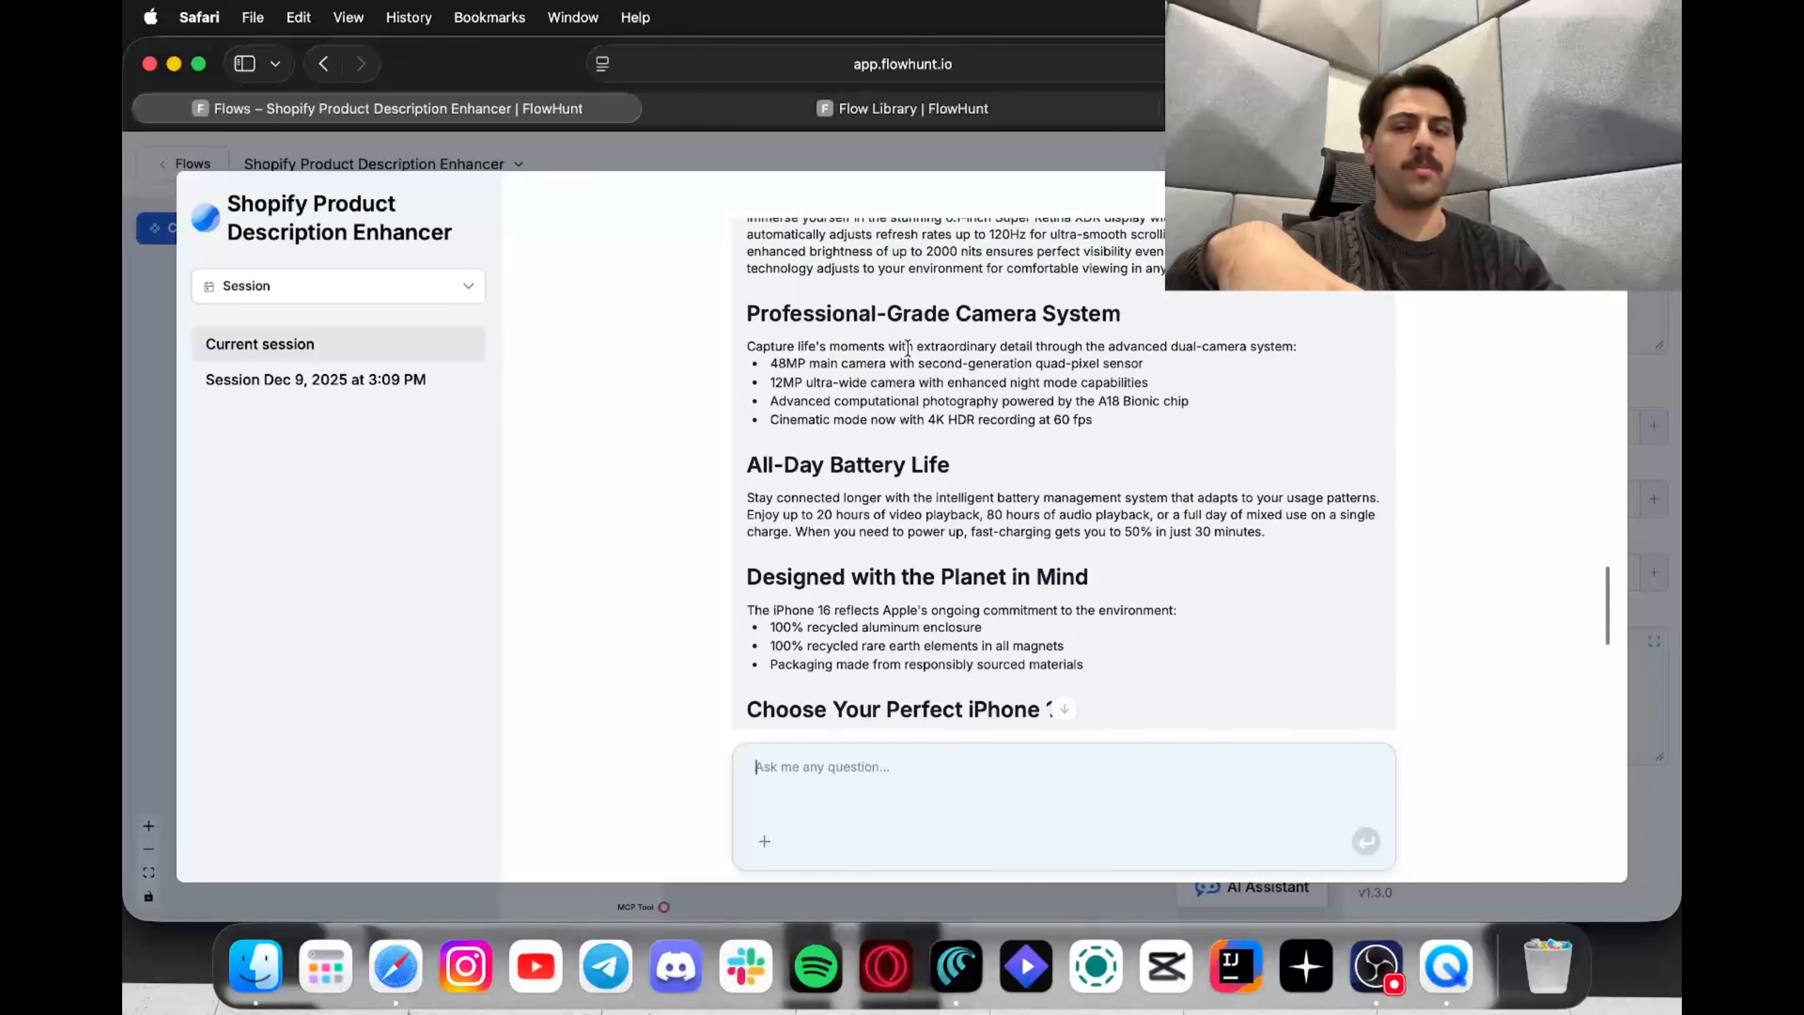
scroll(908, 348, "up", 5)
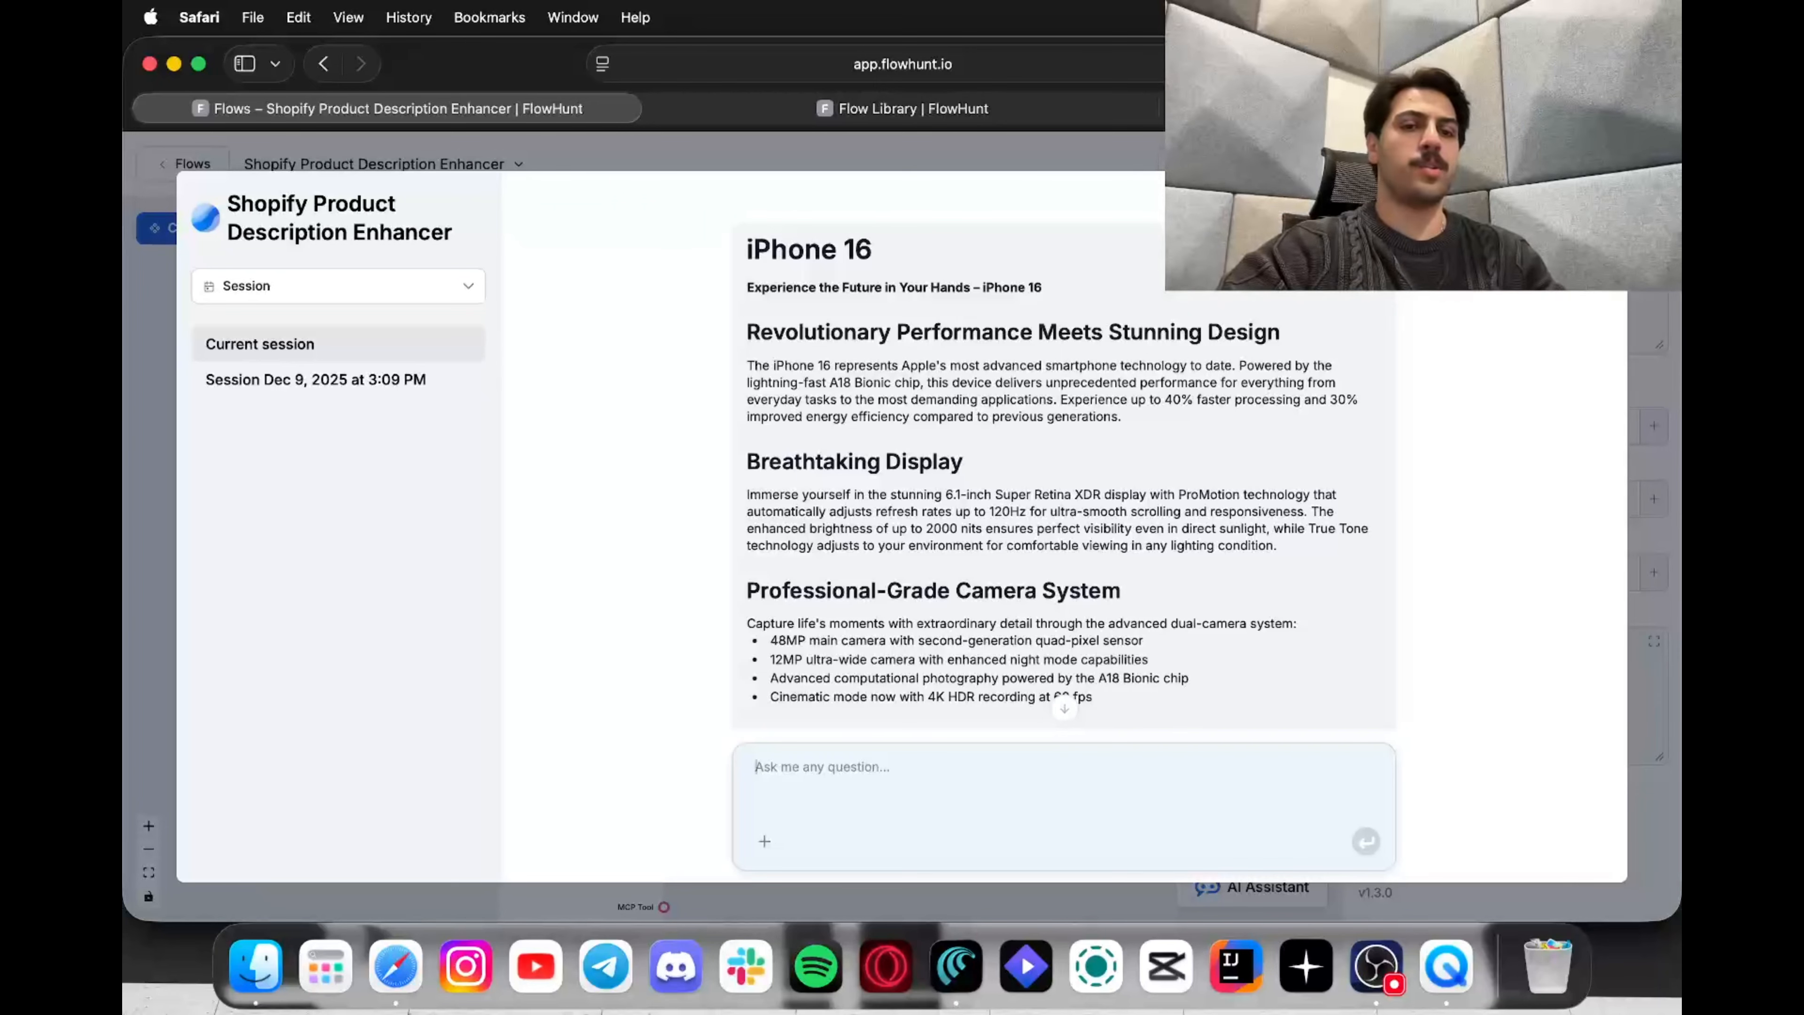
Step: Link the existing MCP Client's MCP Tool output to the AI Agent's Tools input
key("Escape")
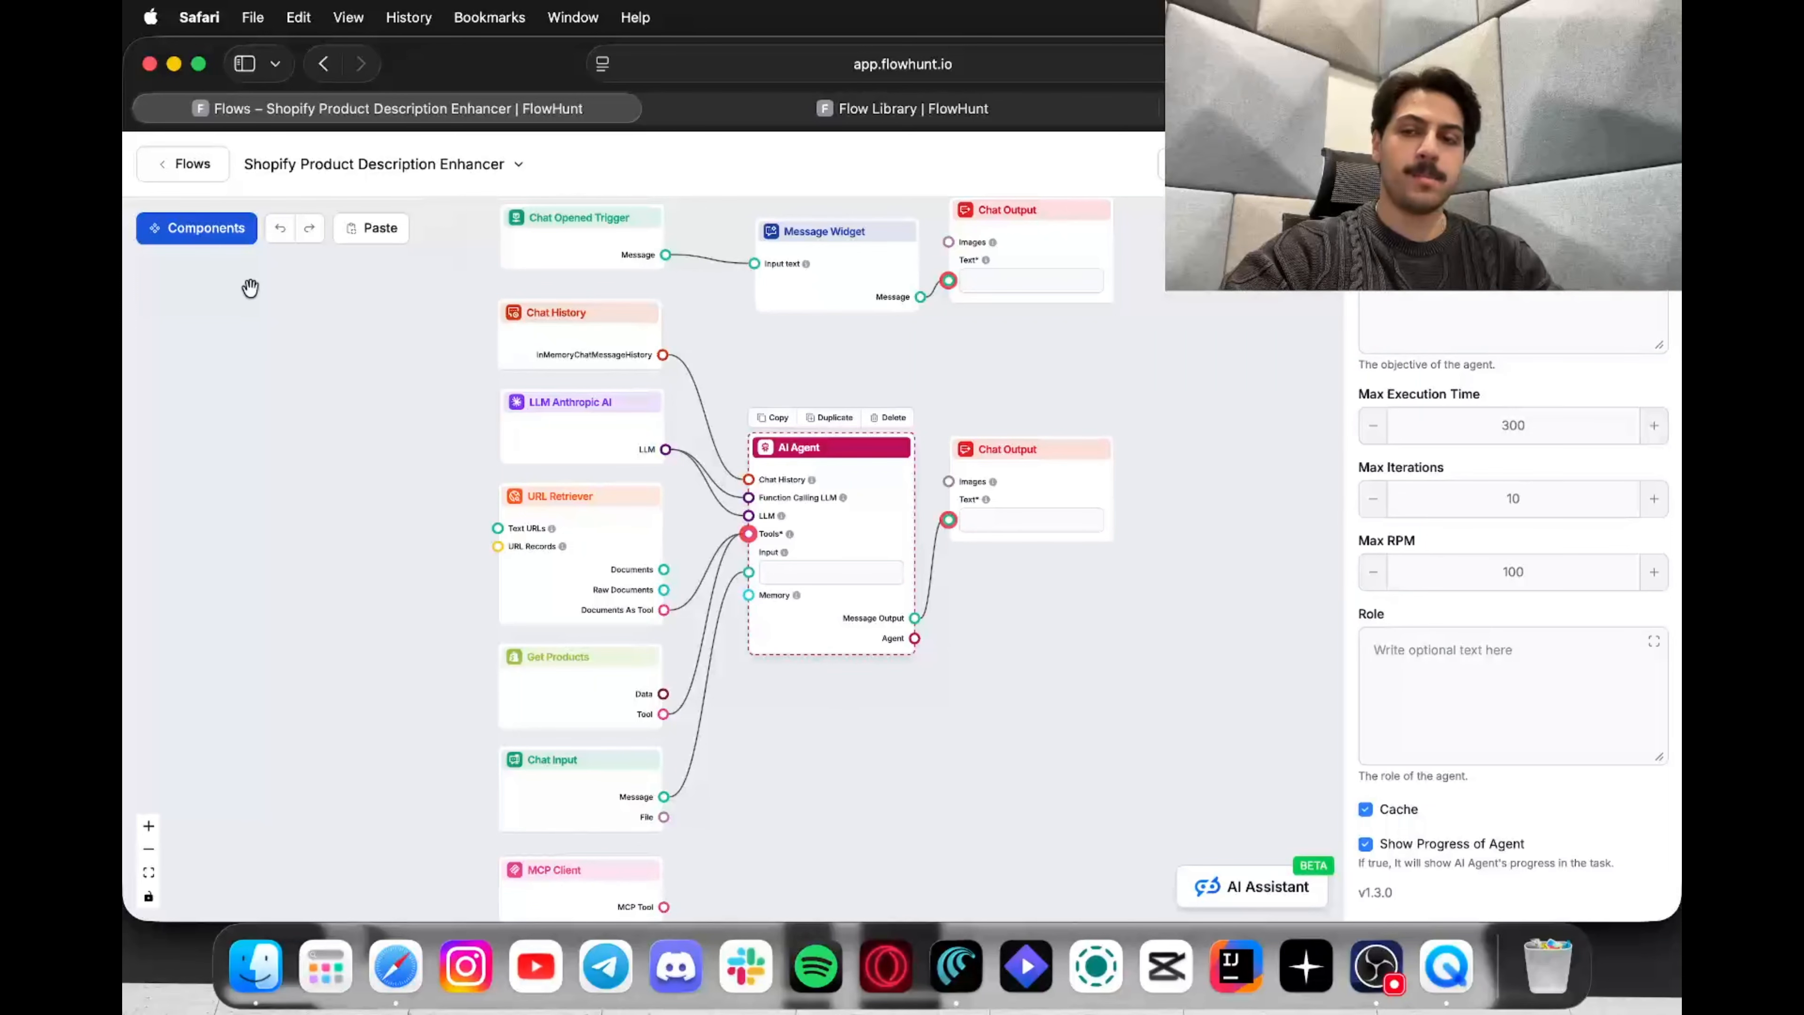
left_click(213, 238)
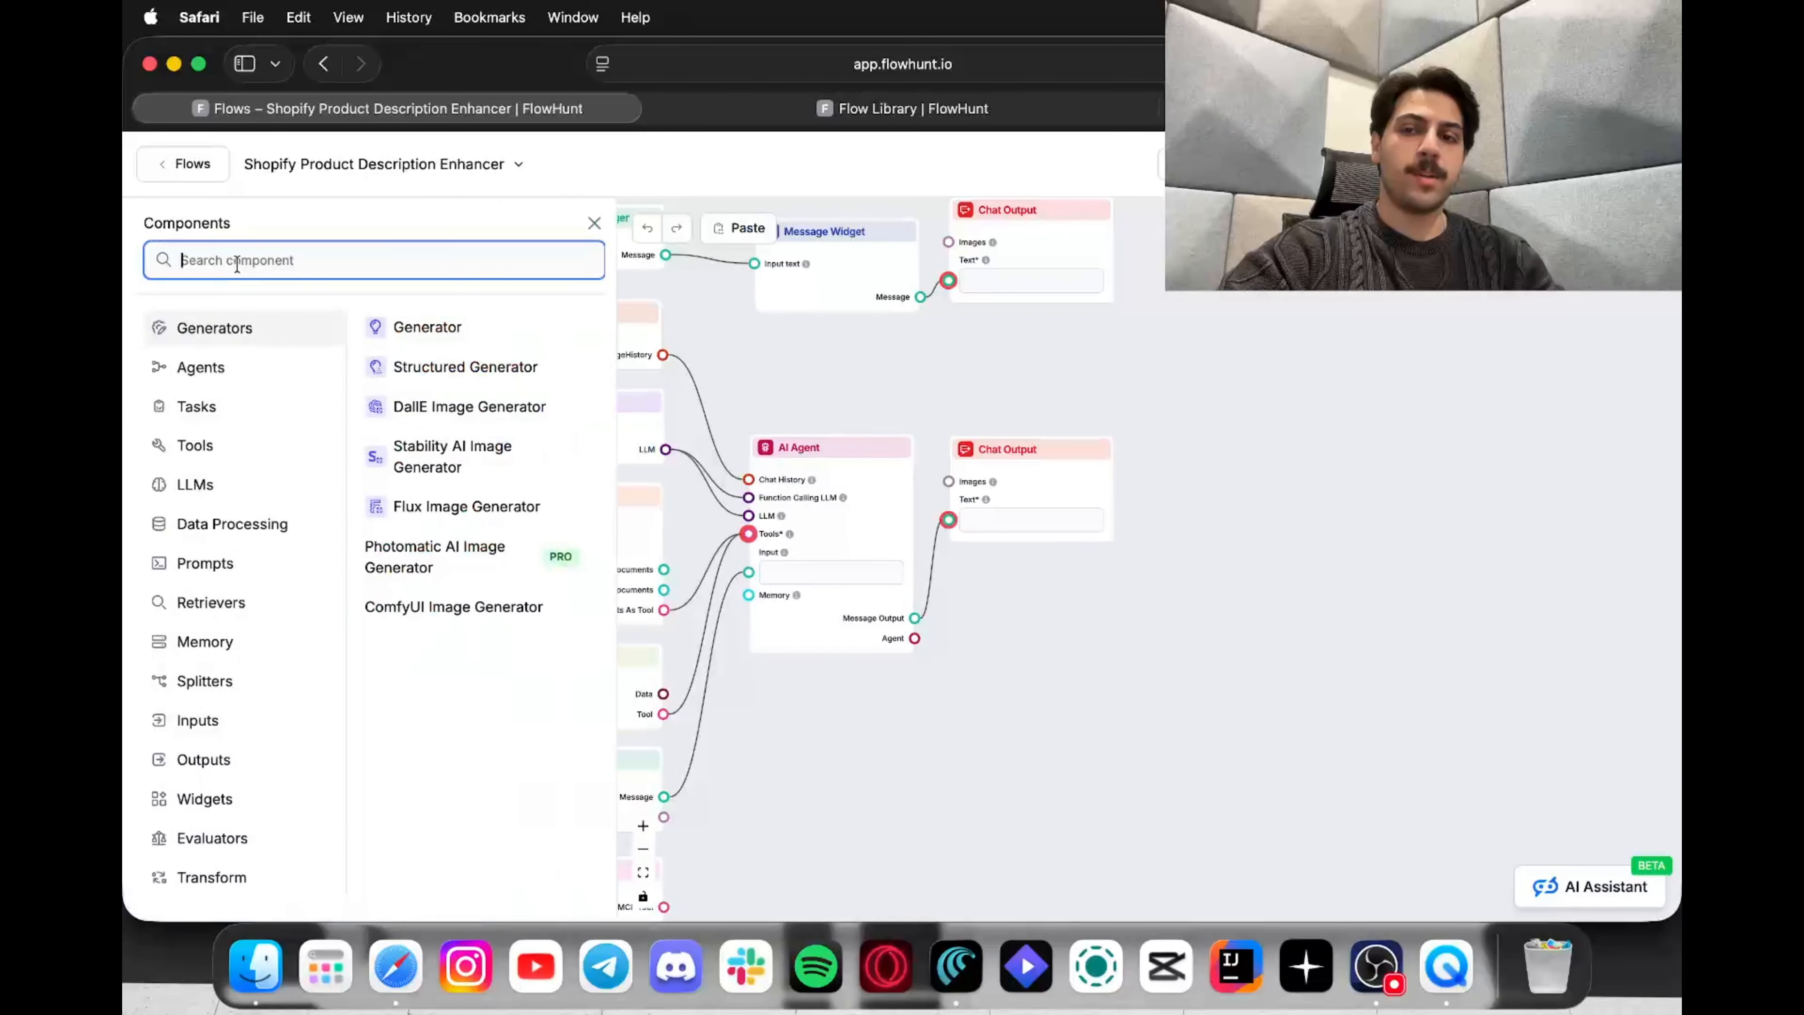
type("mcp")
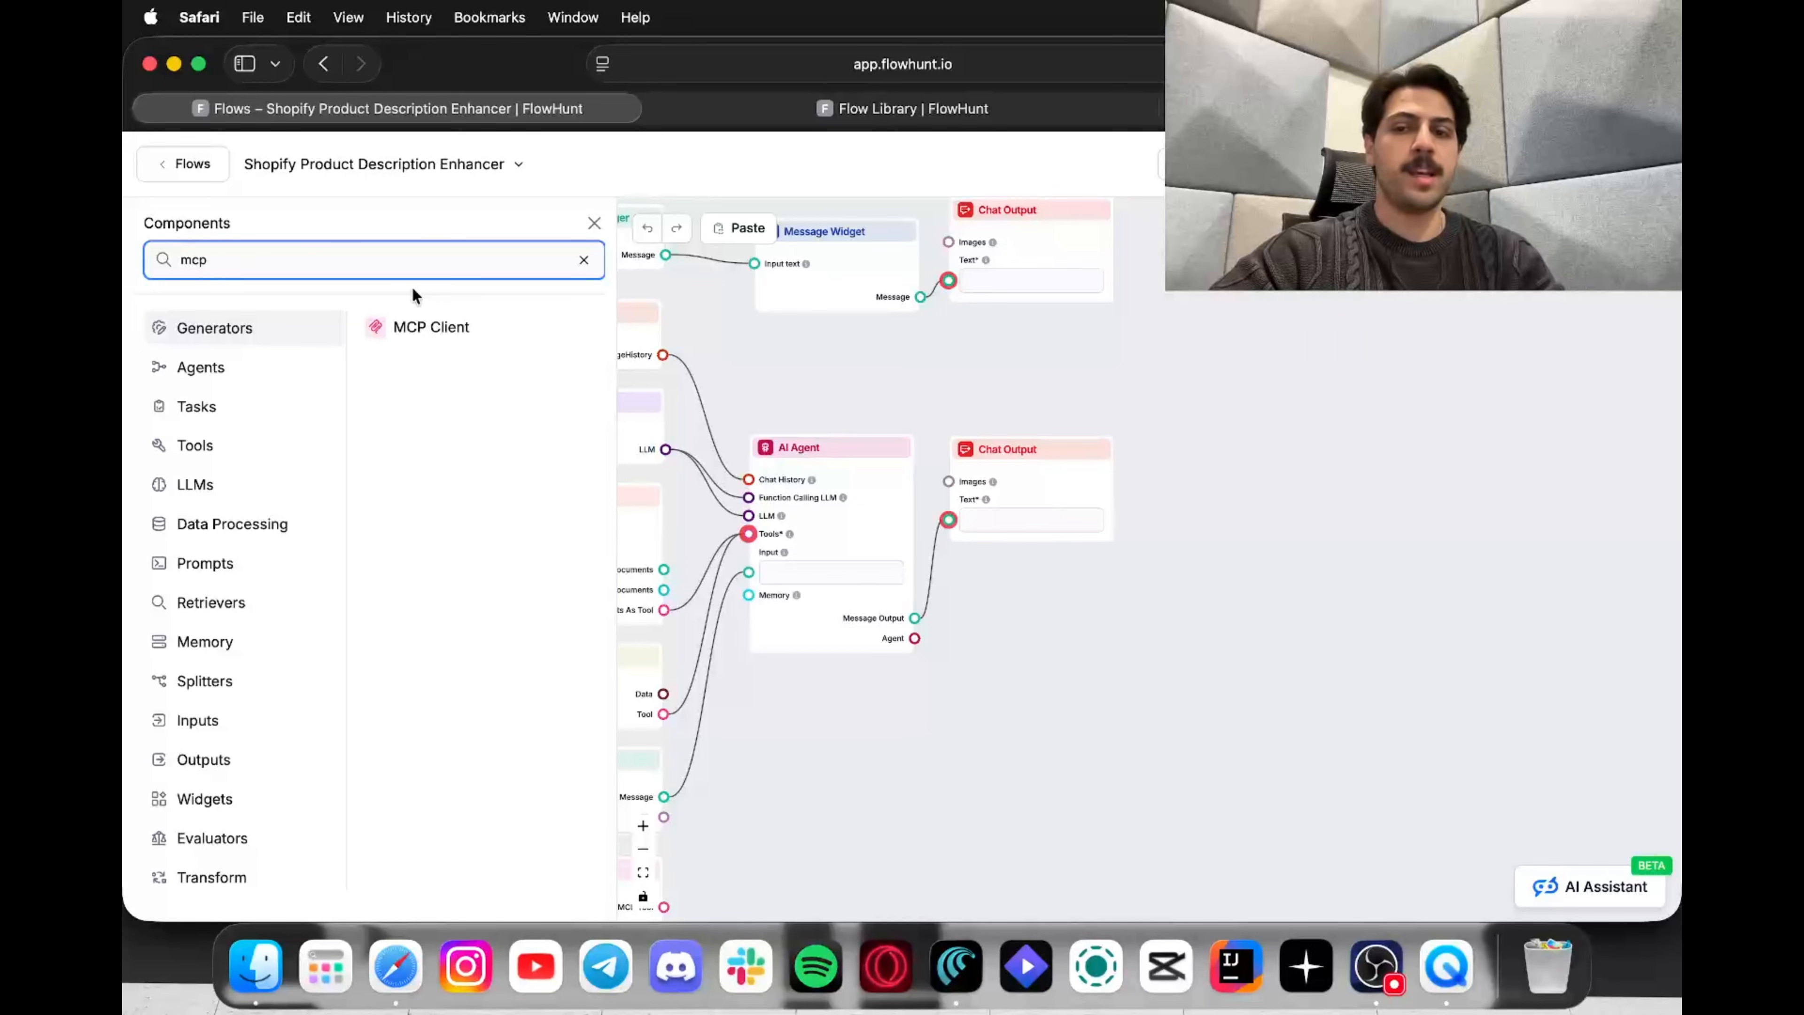
left_click_drag(416, 322, 812, 667)
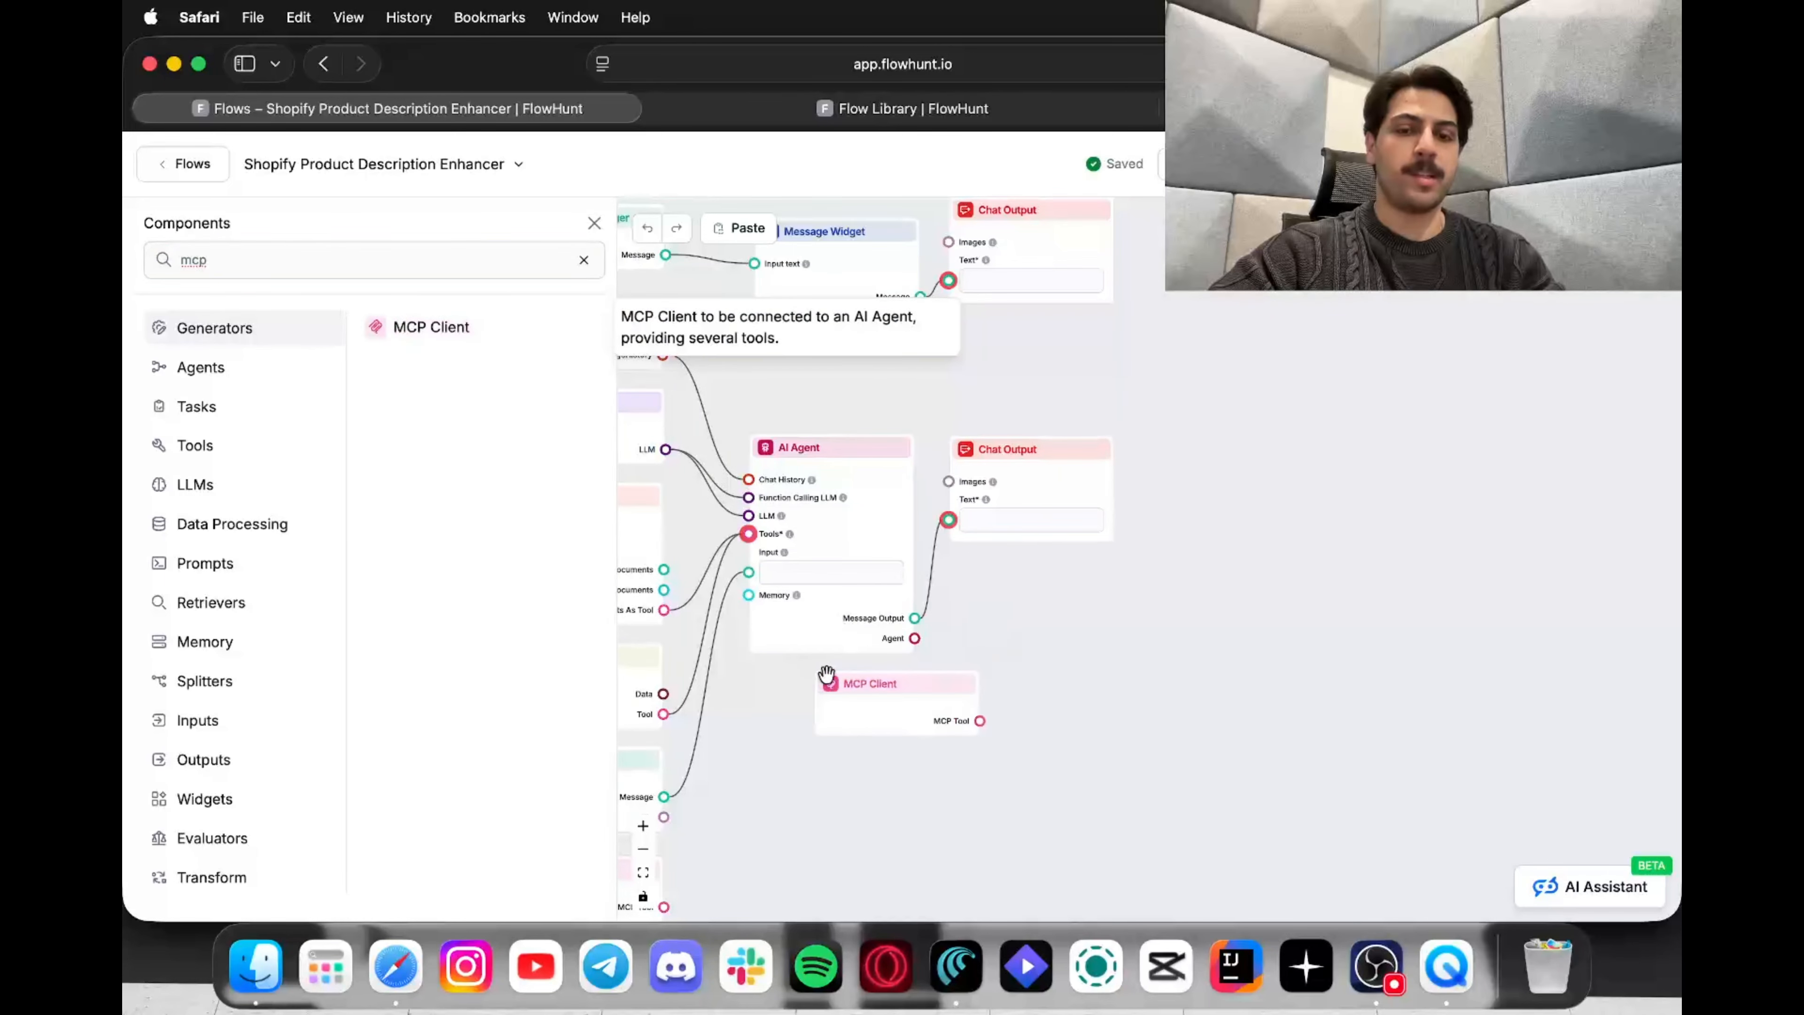
left_click(852, 684)
left_click(953, 654)
left_click_drag(814, 837, 991, 730)
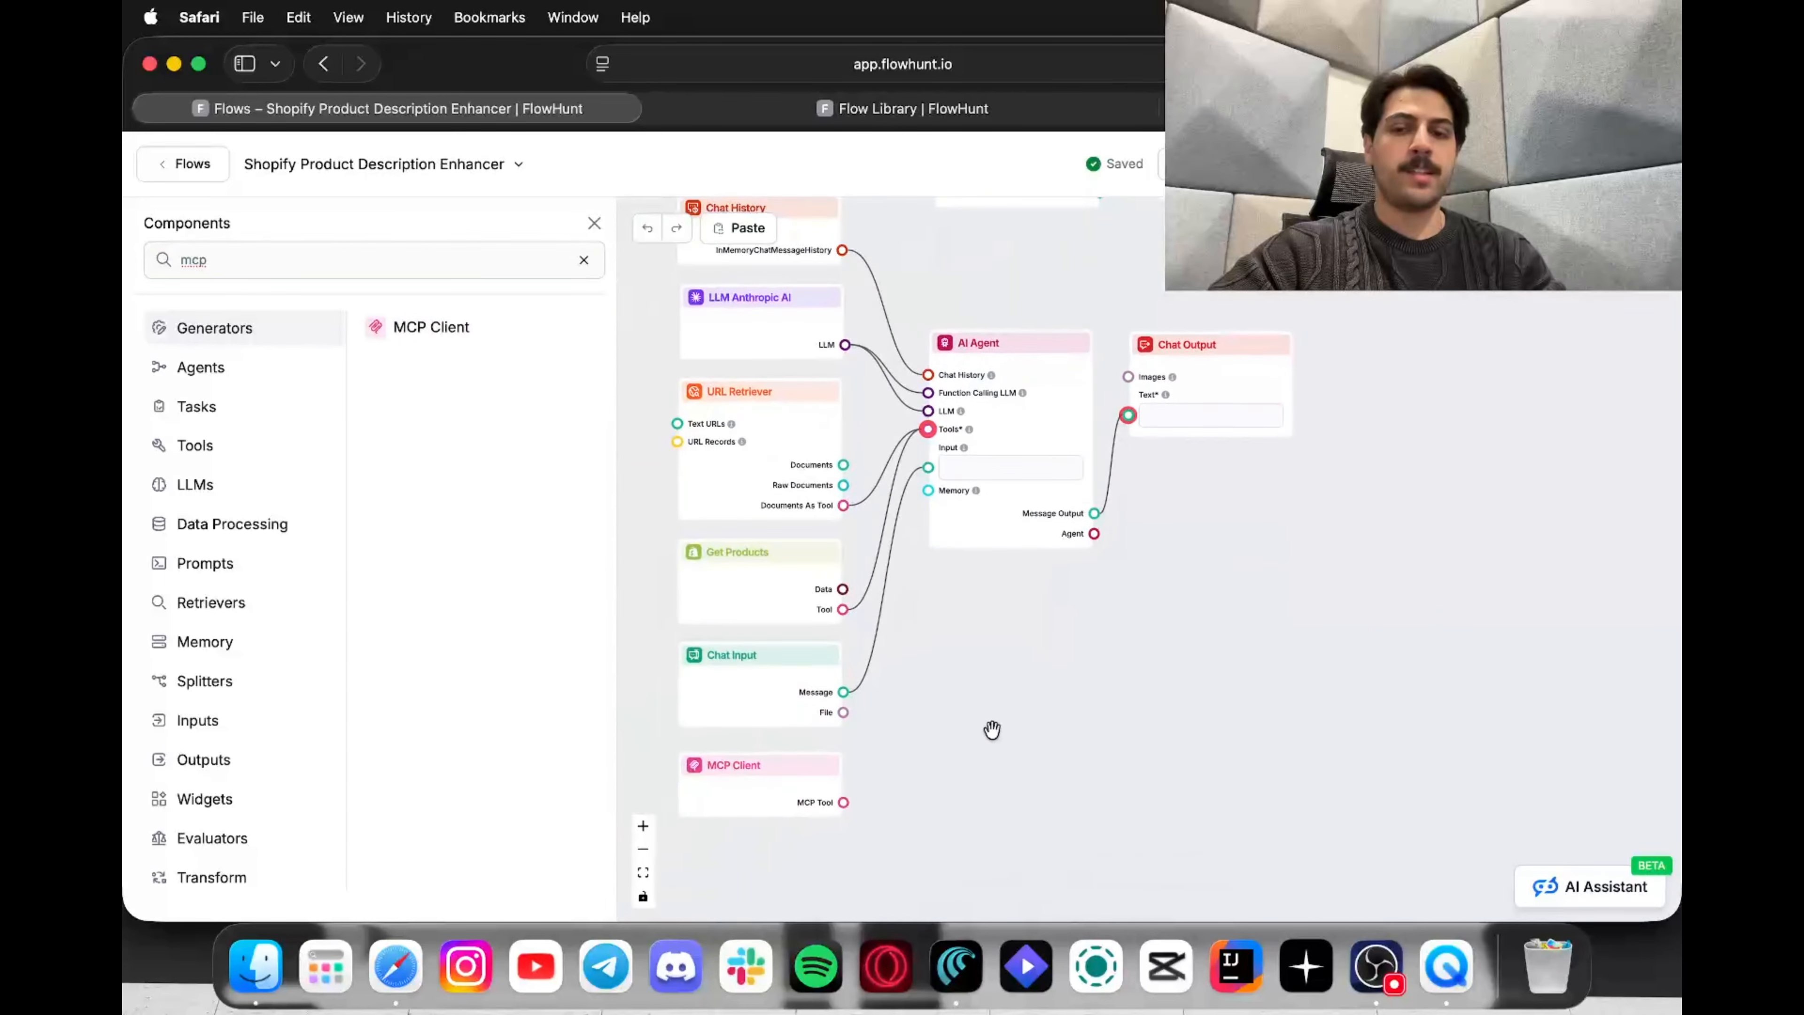
left_click(594, 223)
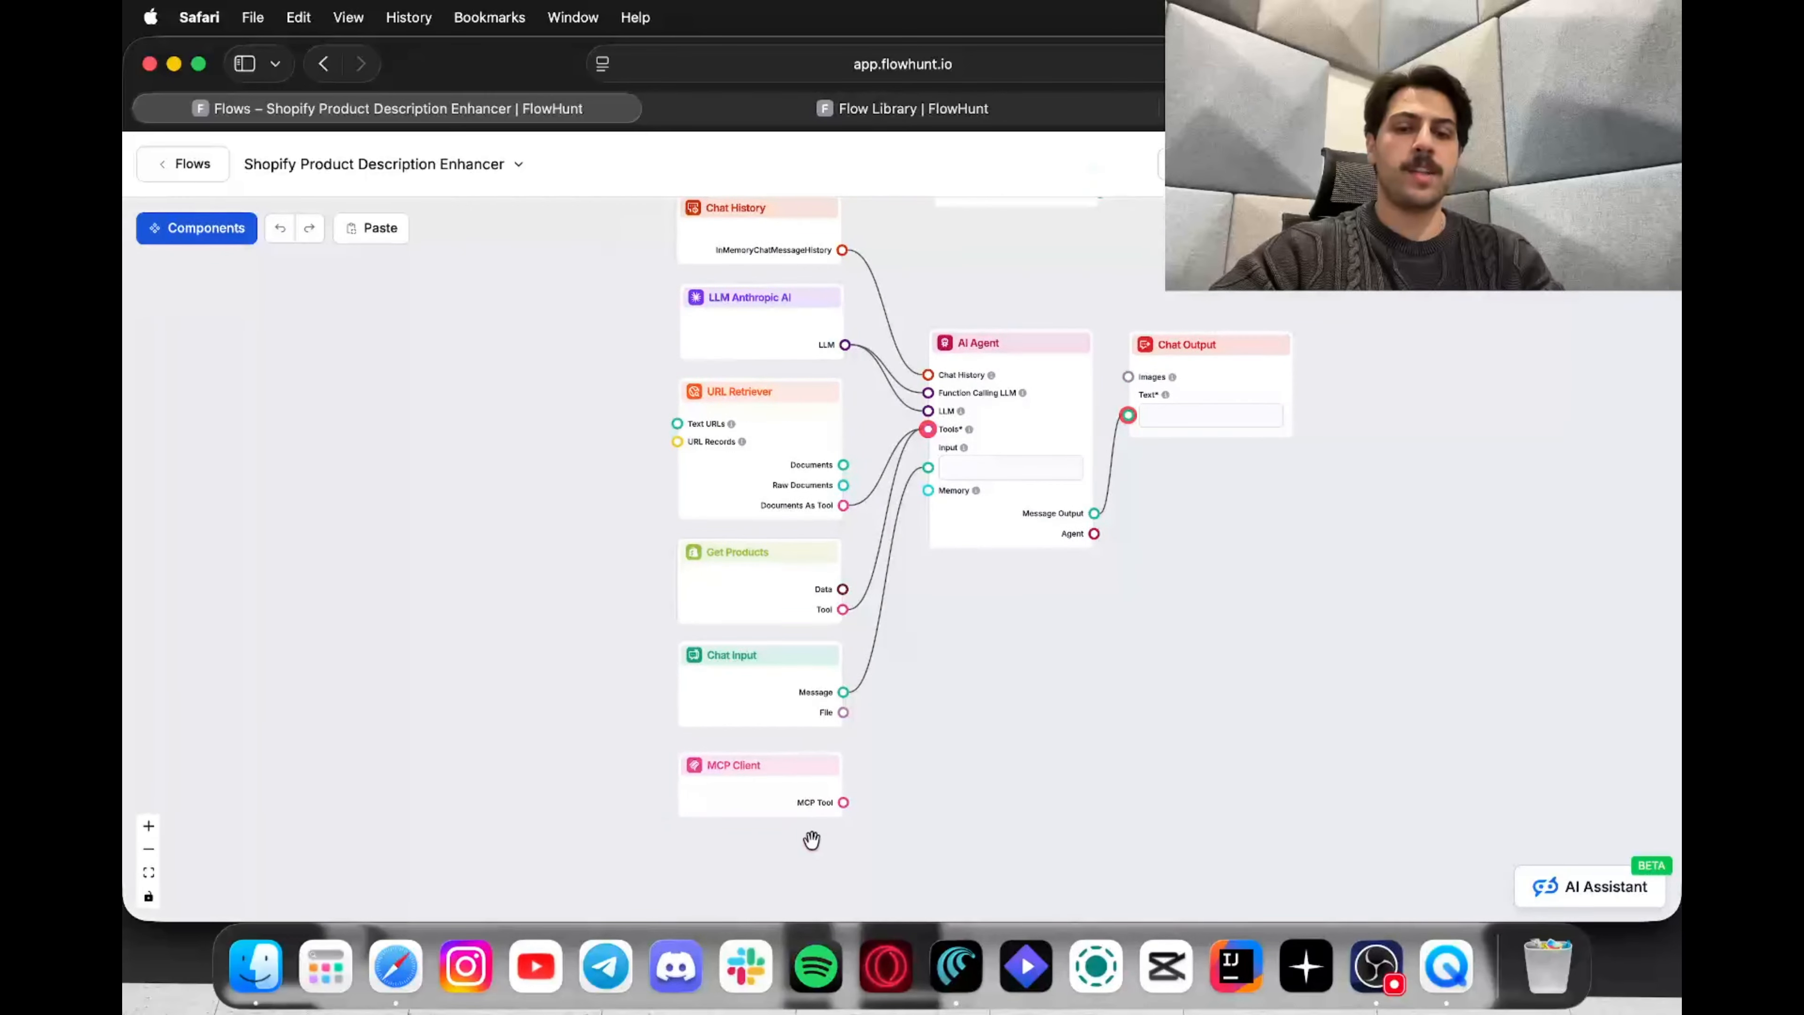
left_click(757, 792)
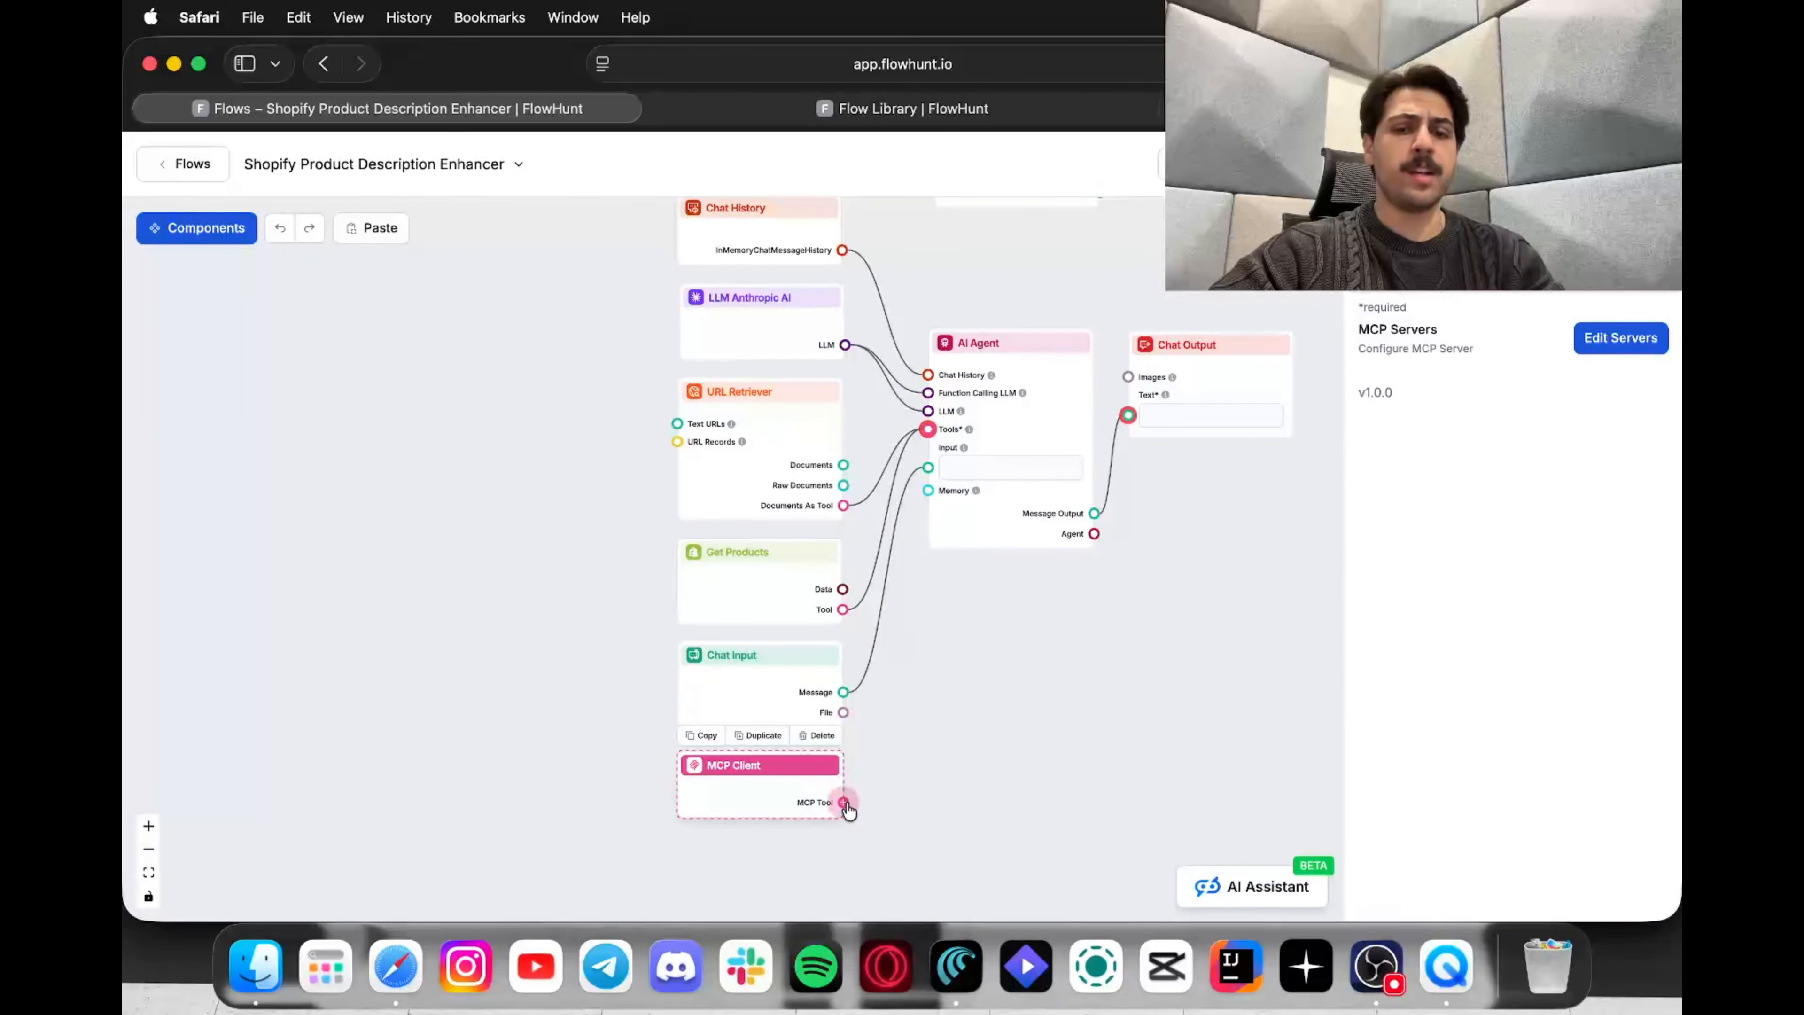
left_click_drag(843, 802, 927, 430)
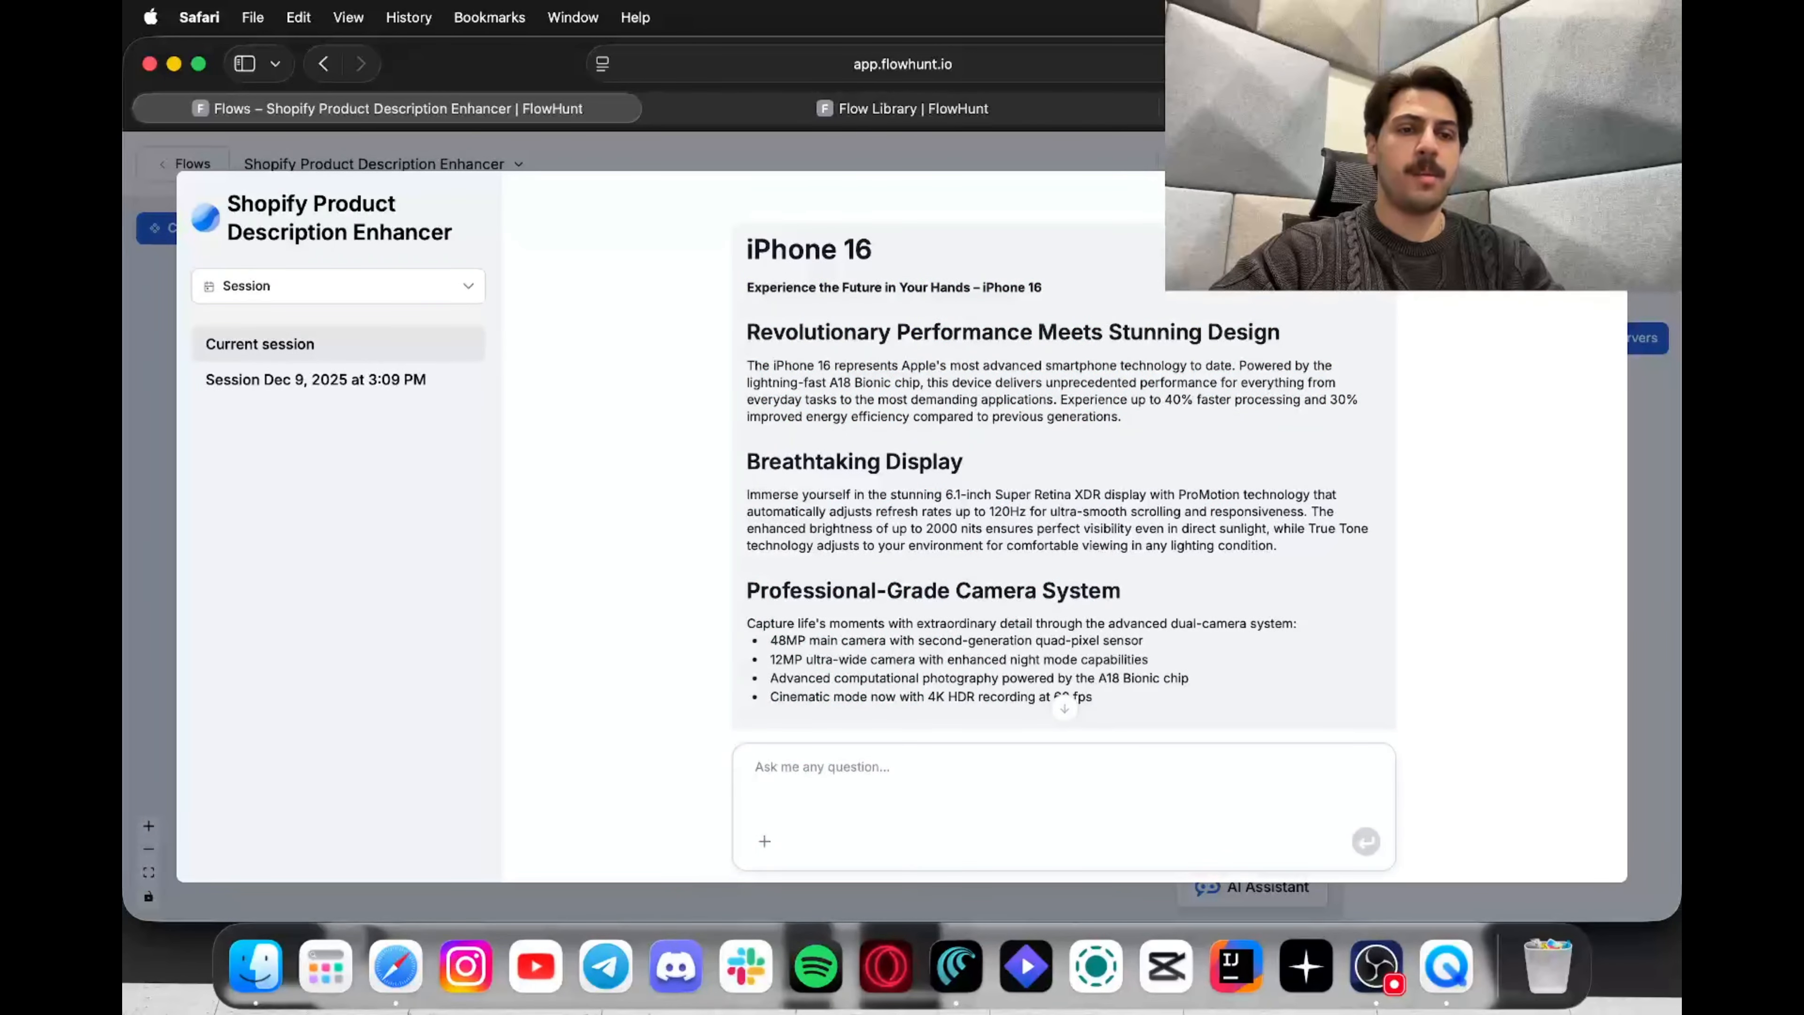
key("Escape")
left_click(1416, 109)
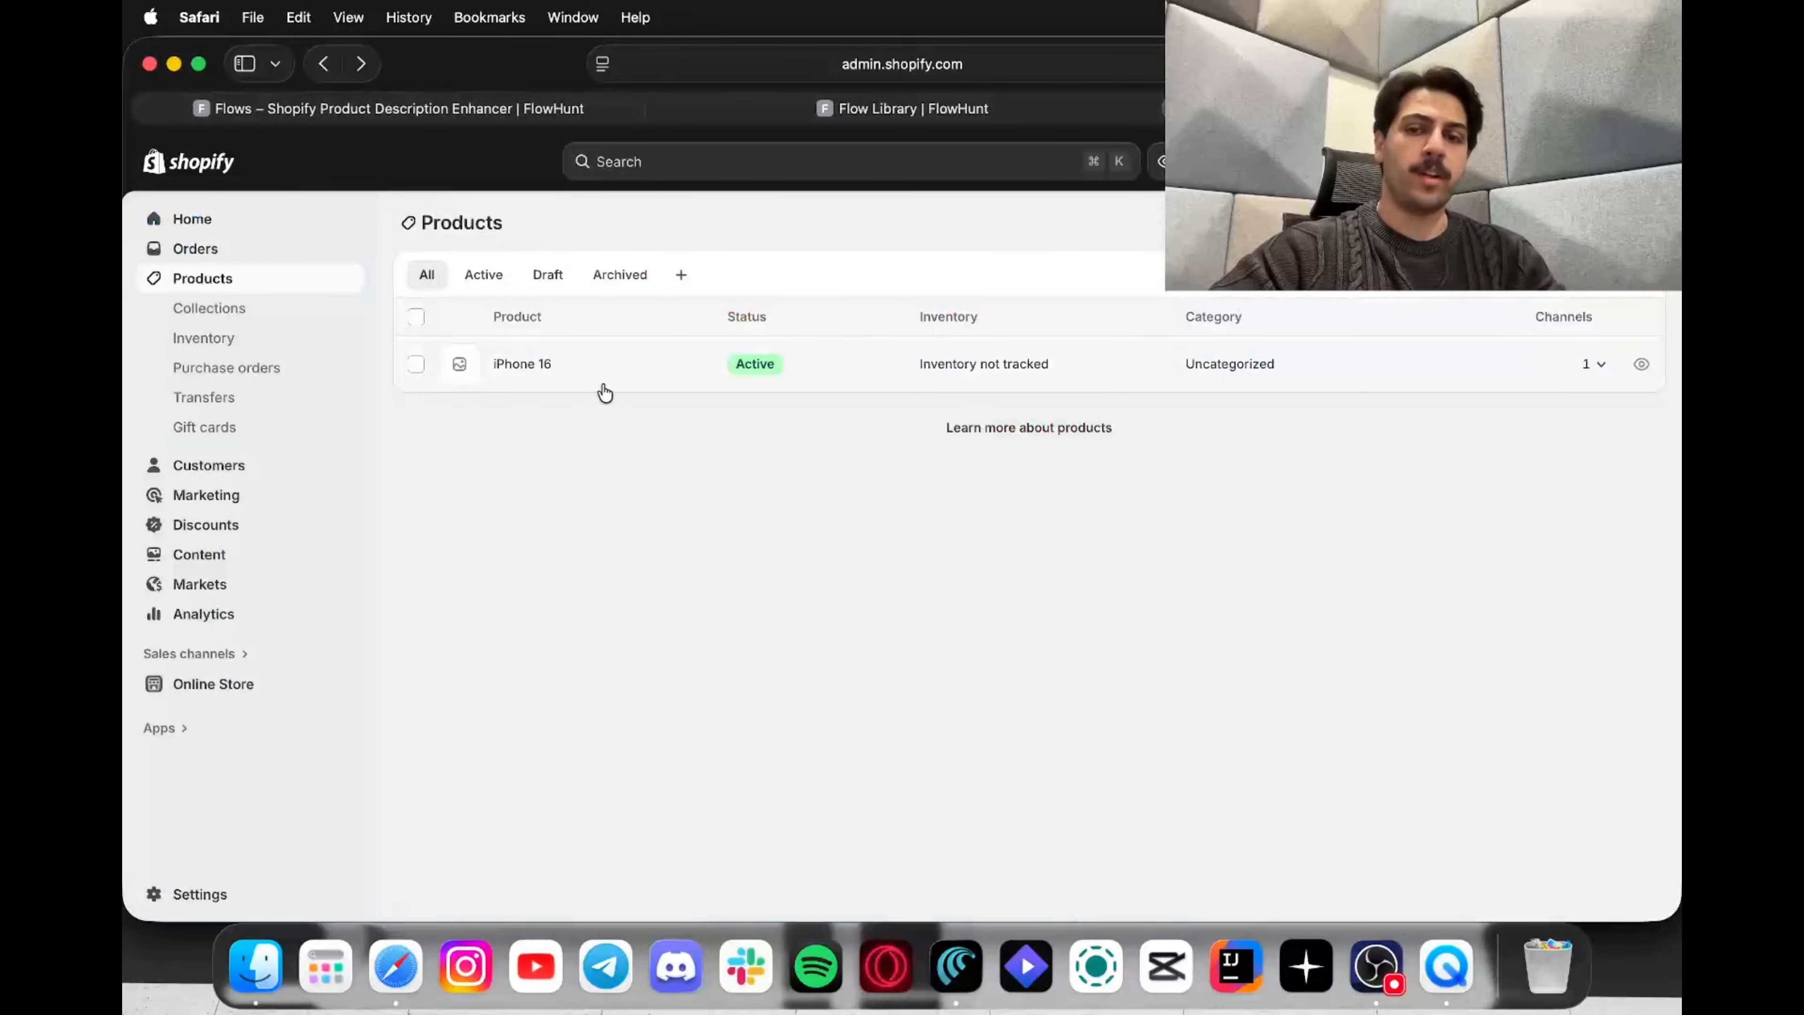
left_click(522, 365)
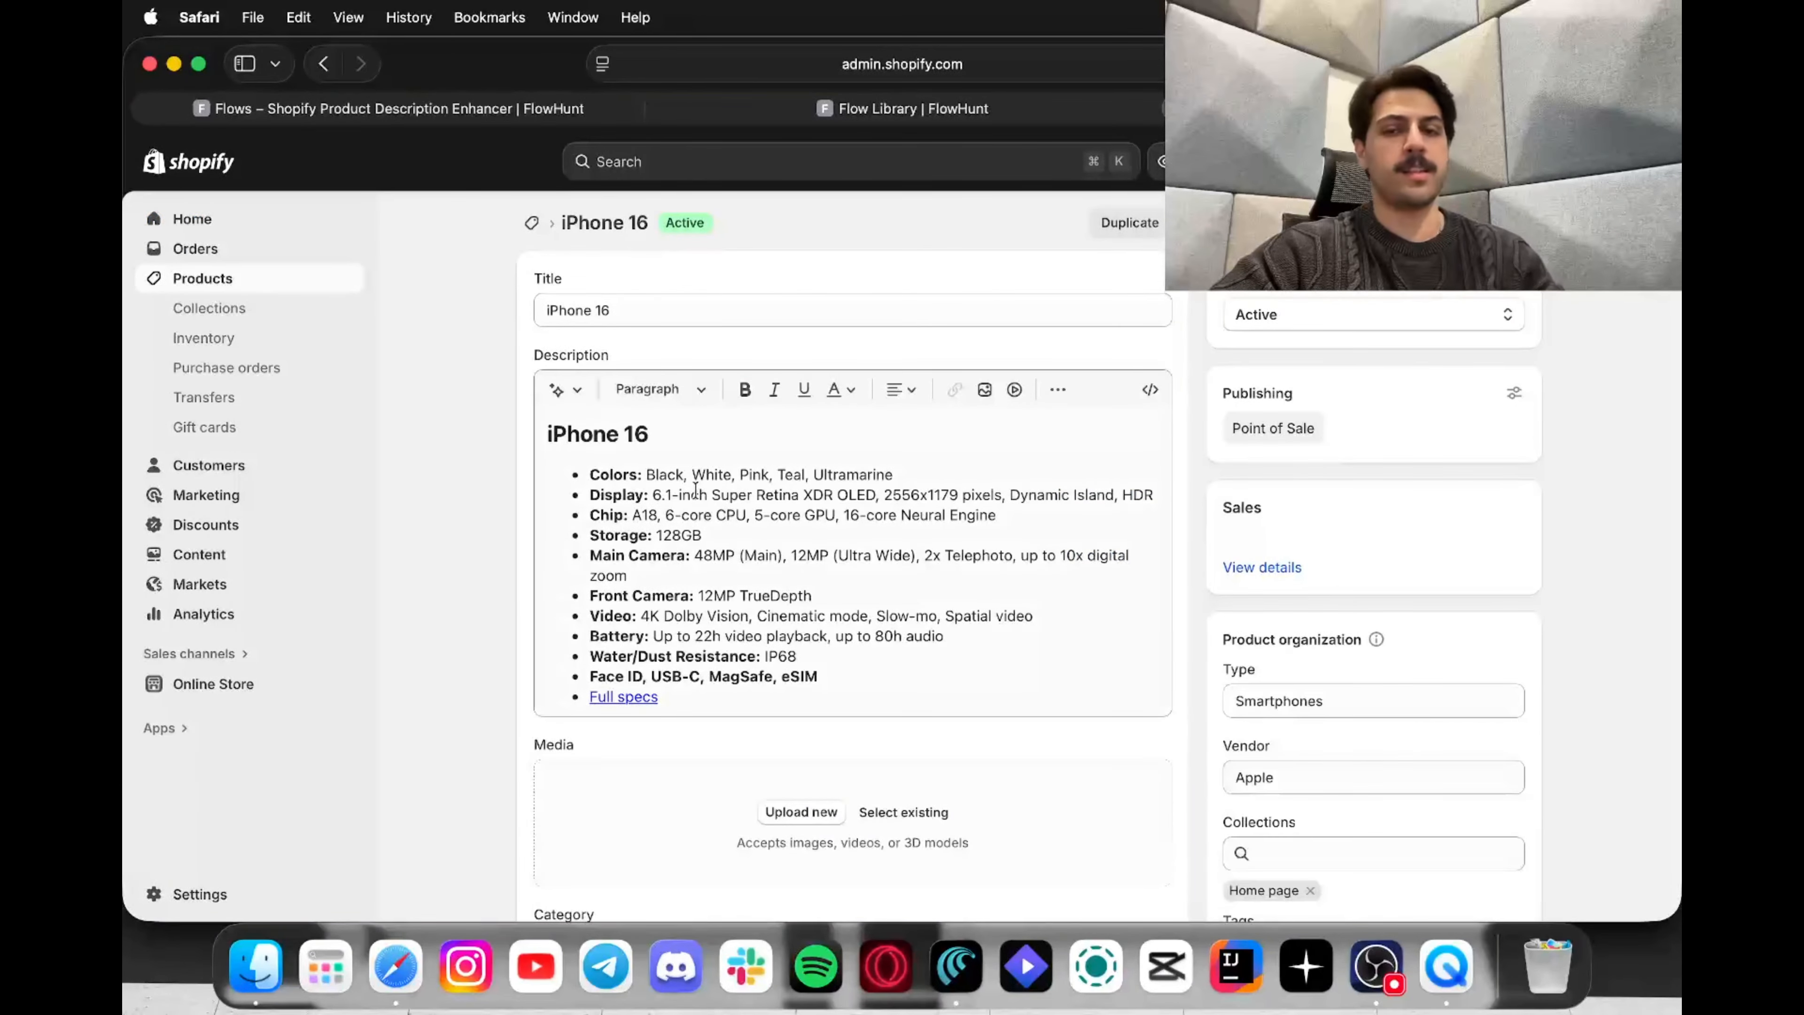
left_click(700, 495)
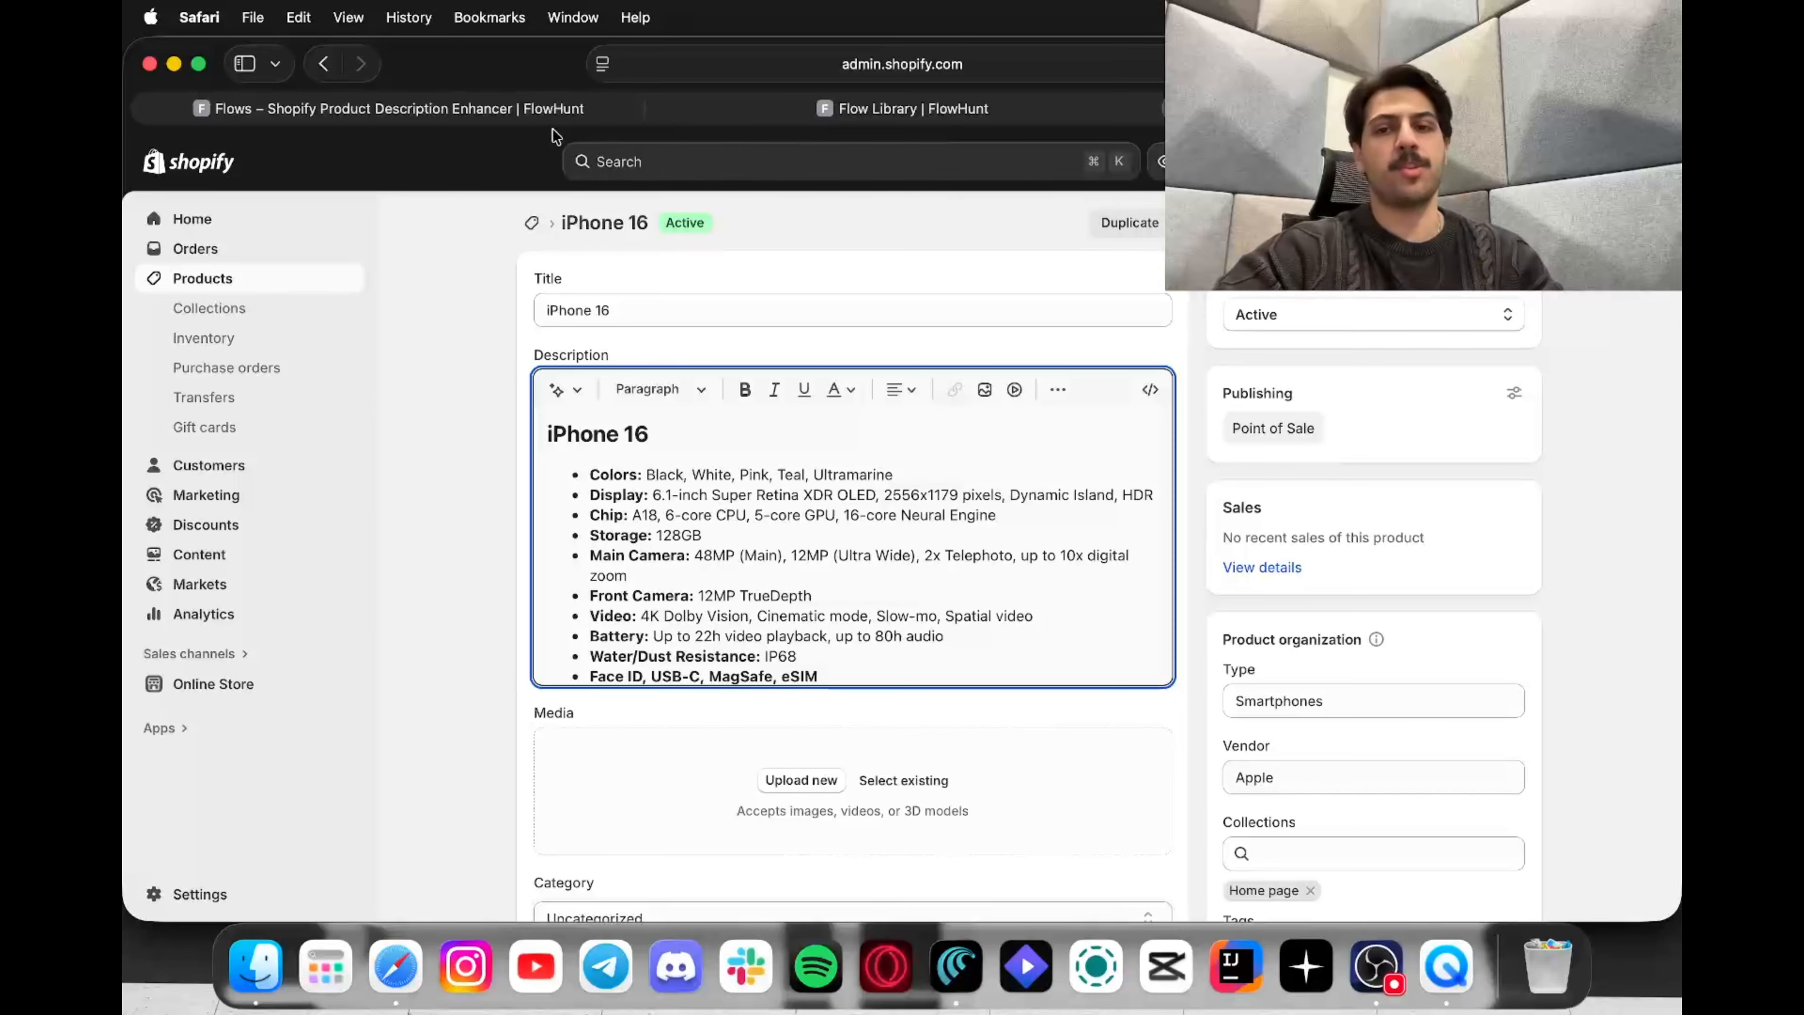
left_click(471, 106)
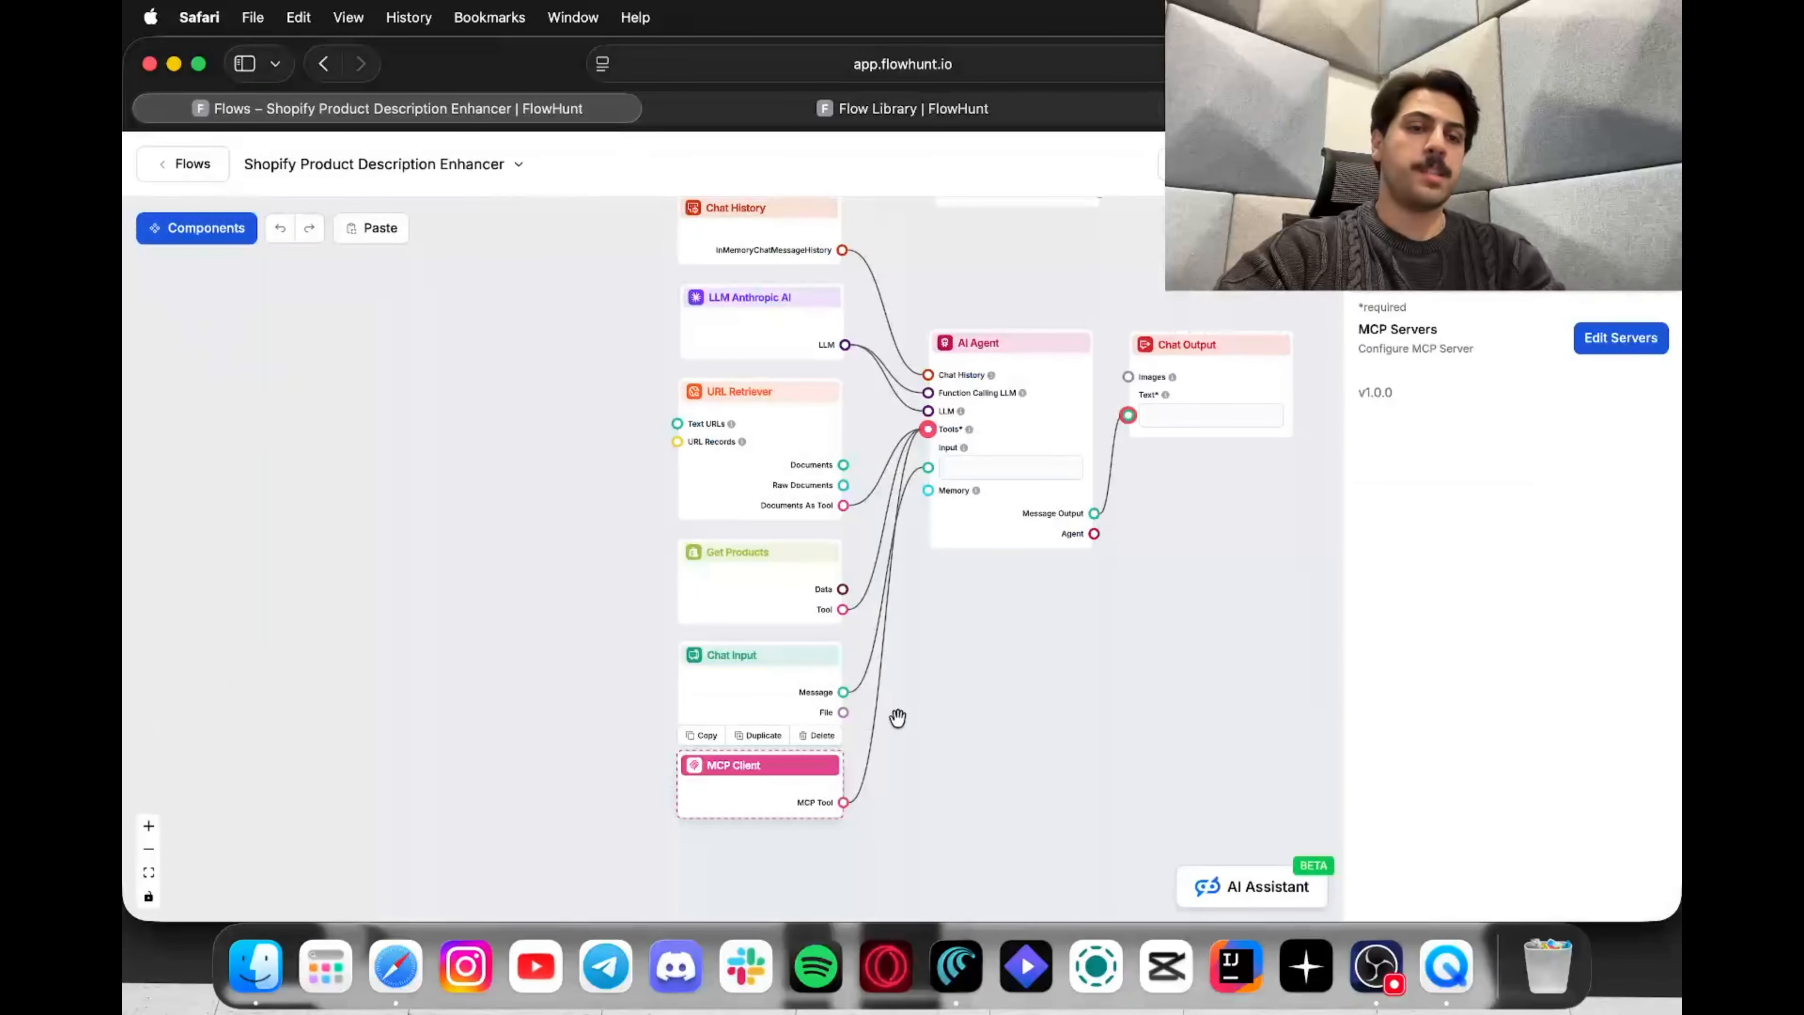
Step: Create a 'shopify 2' MCP server from Shopify MCP Server with only shopify_update_product enabled
left_click(1597, 346)
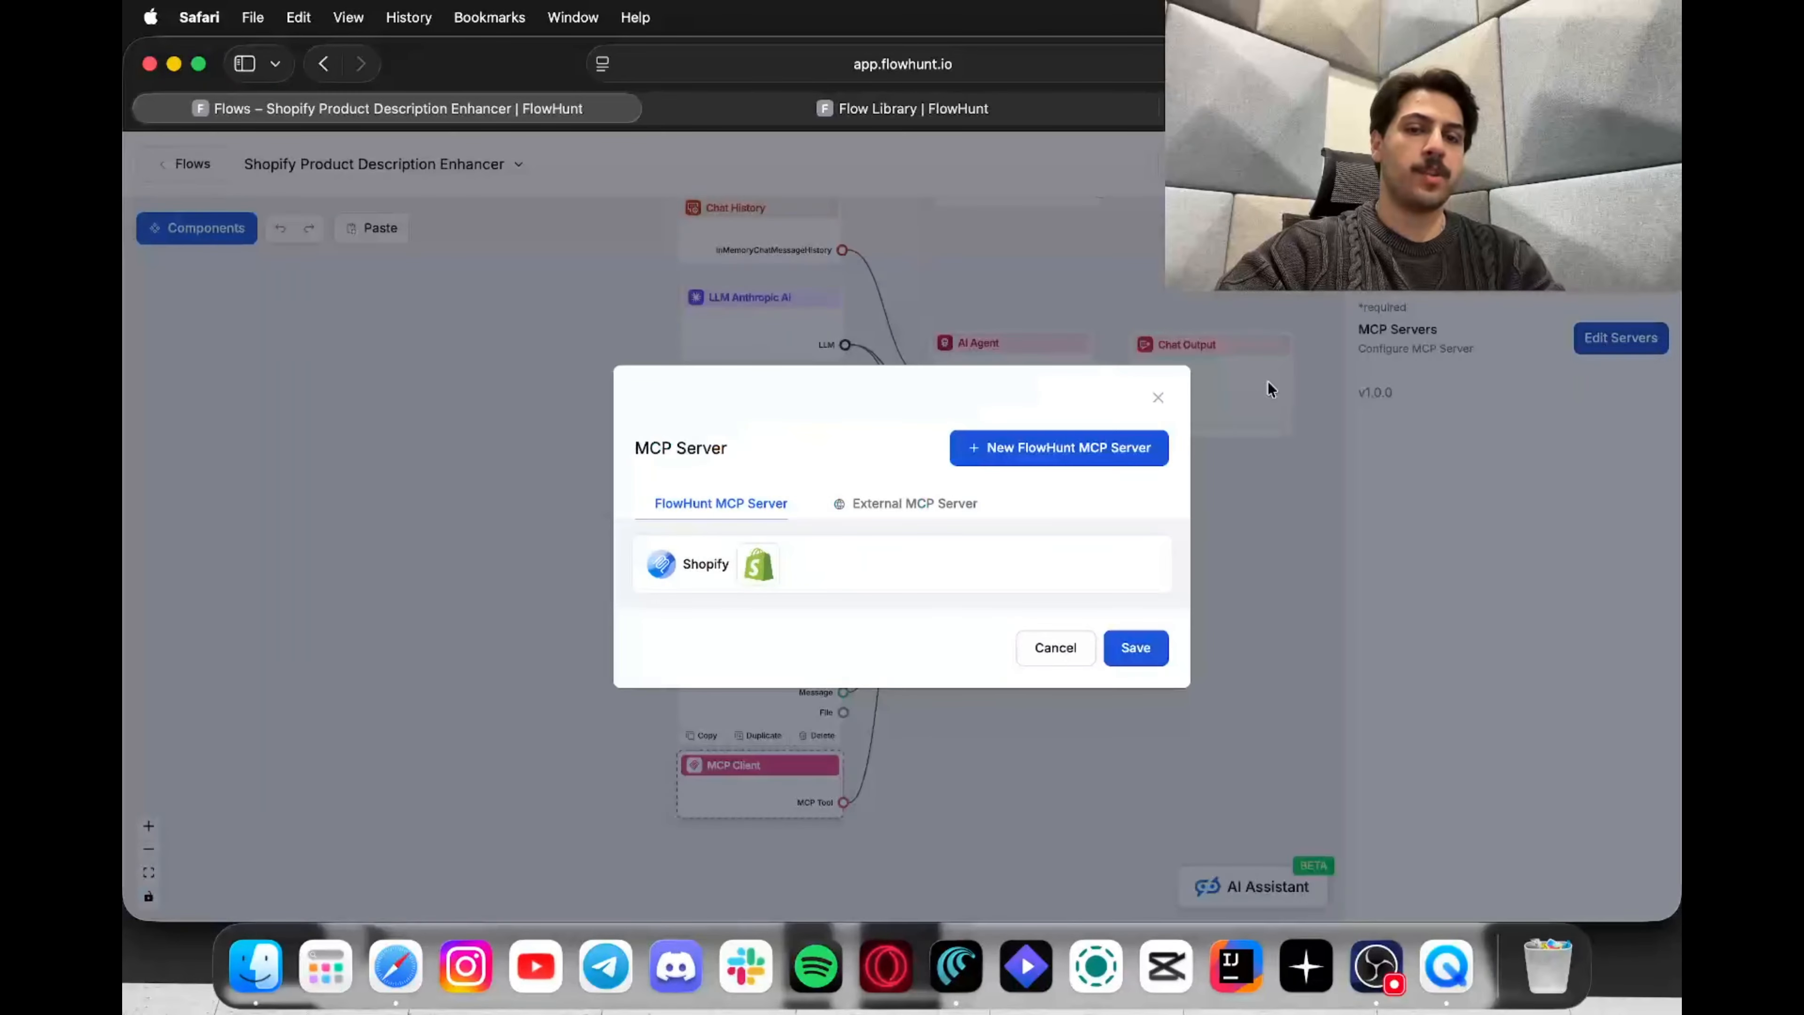
left_click(1115, 458)
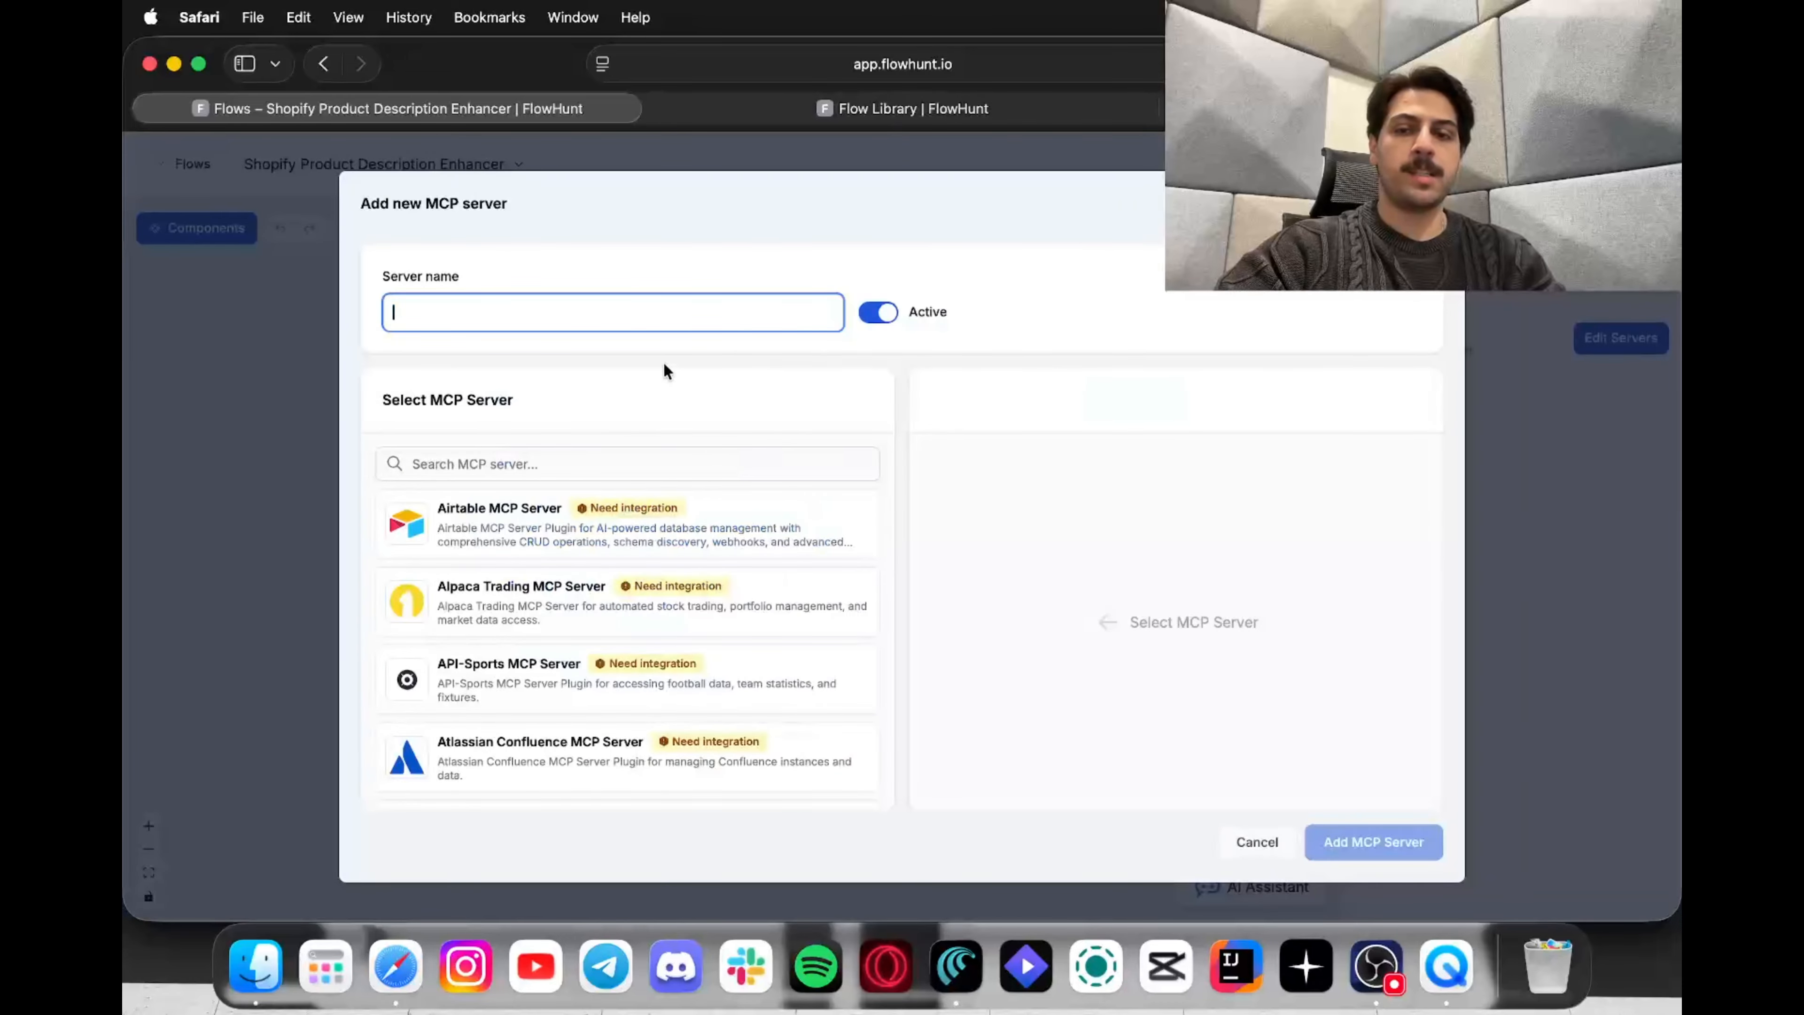
type("shopif")
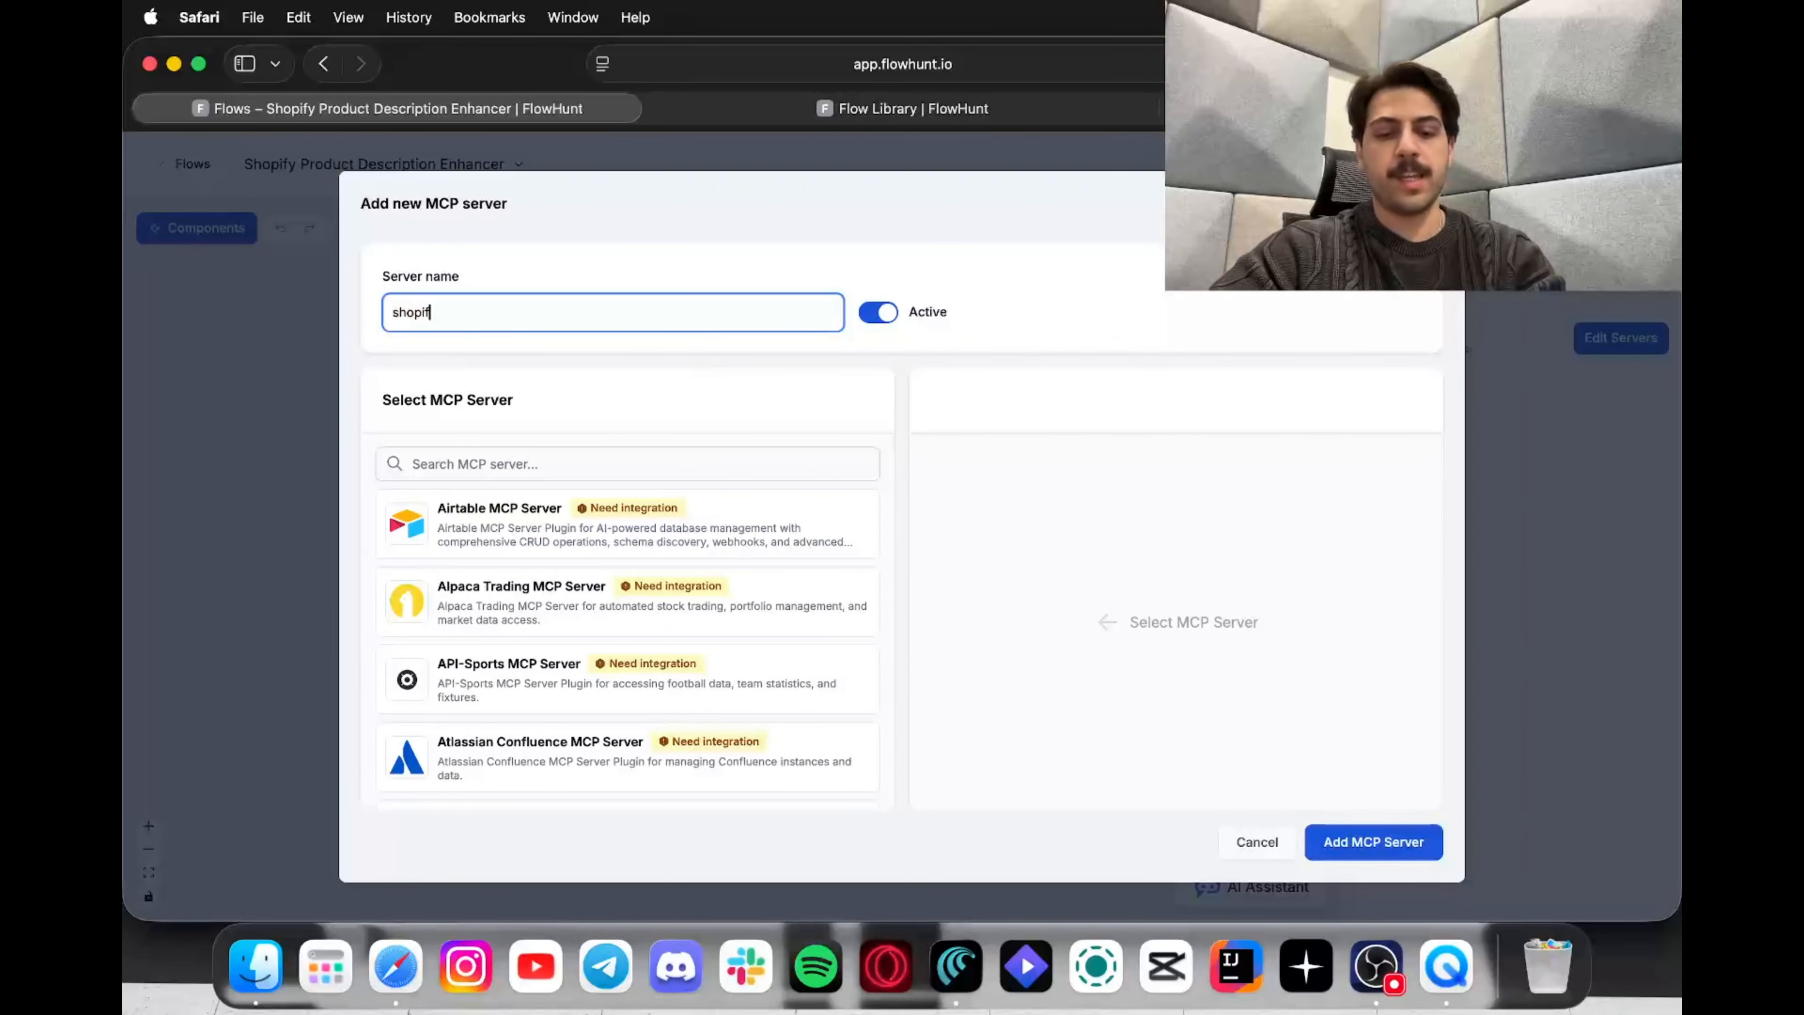
type("y 2")
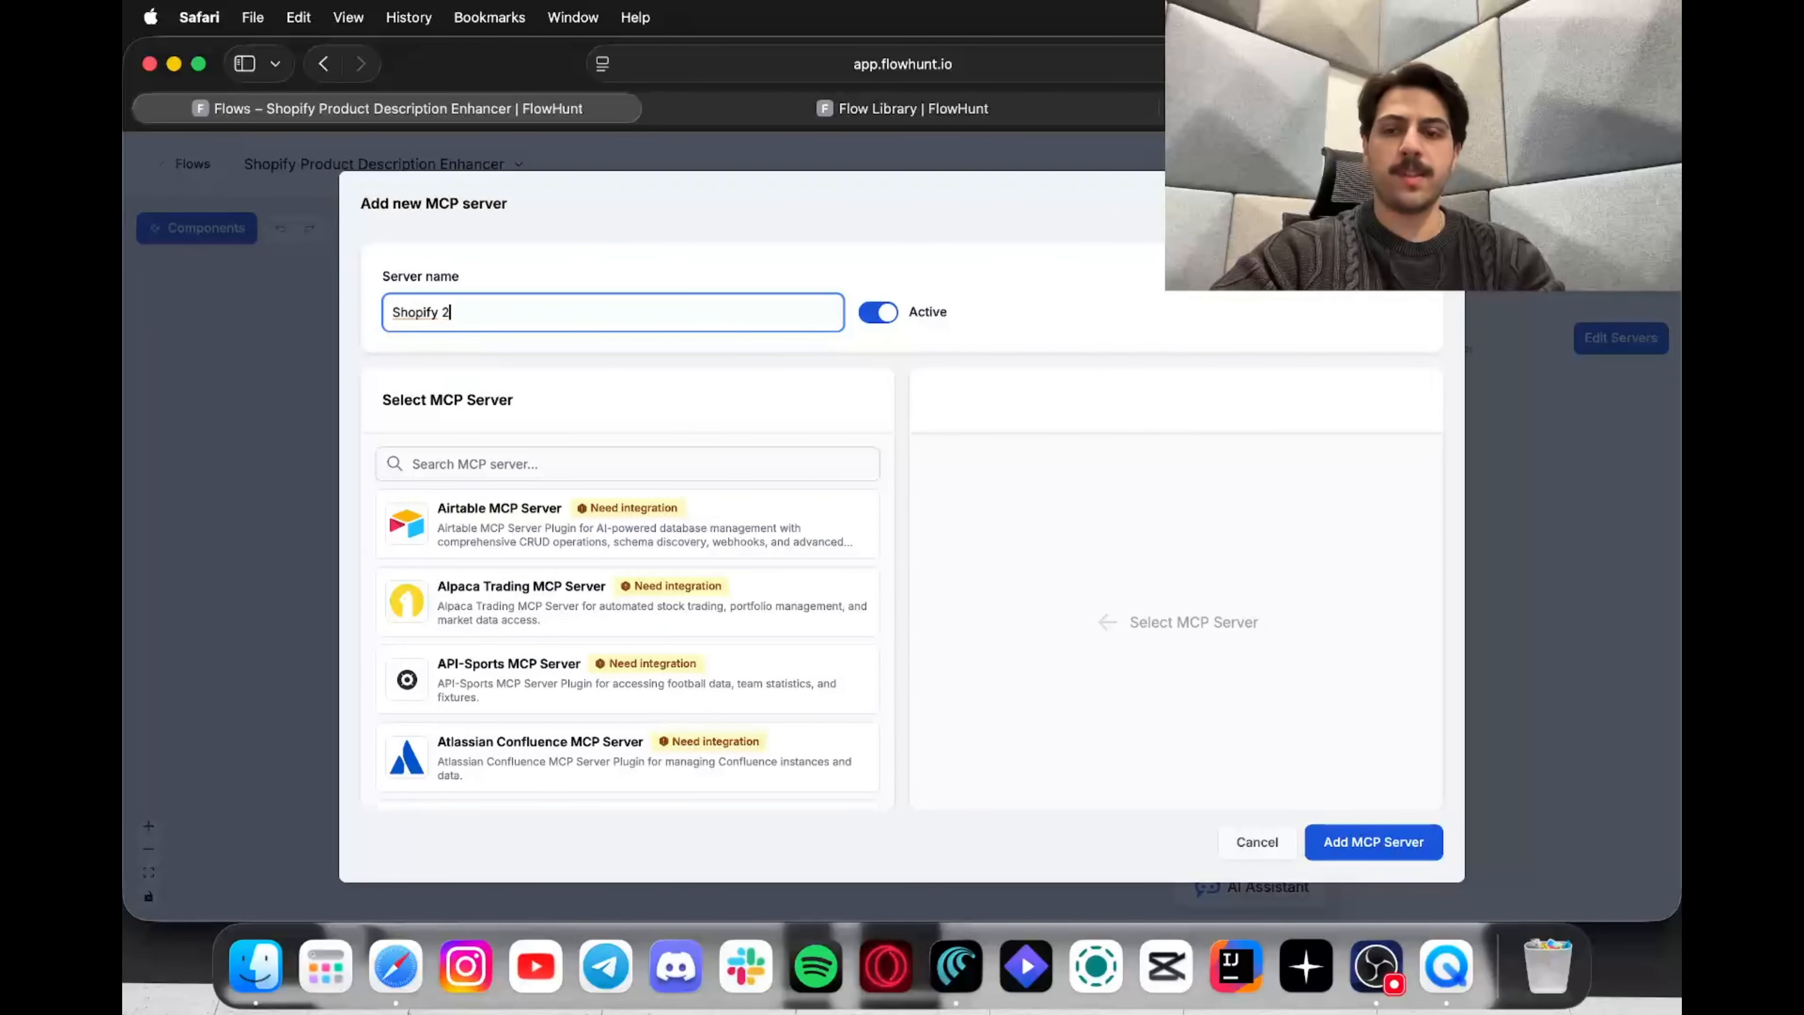
left_click(516, 464)
type("shopi")
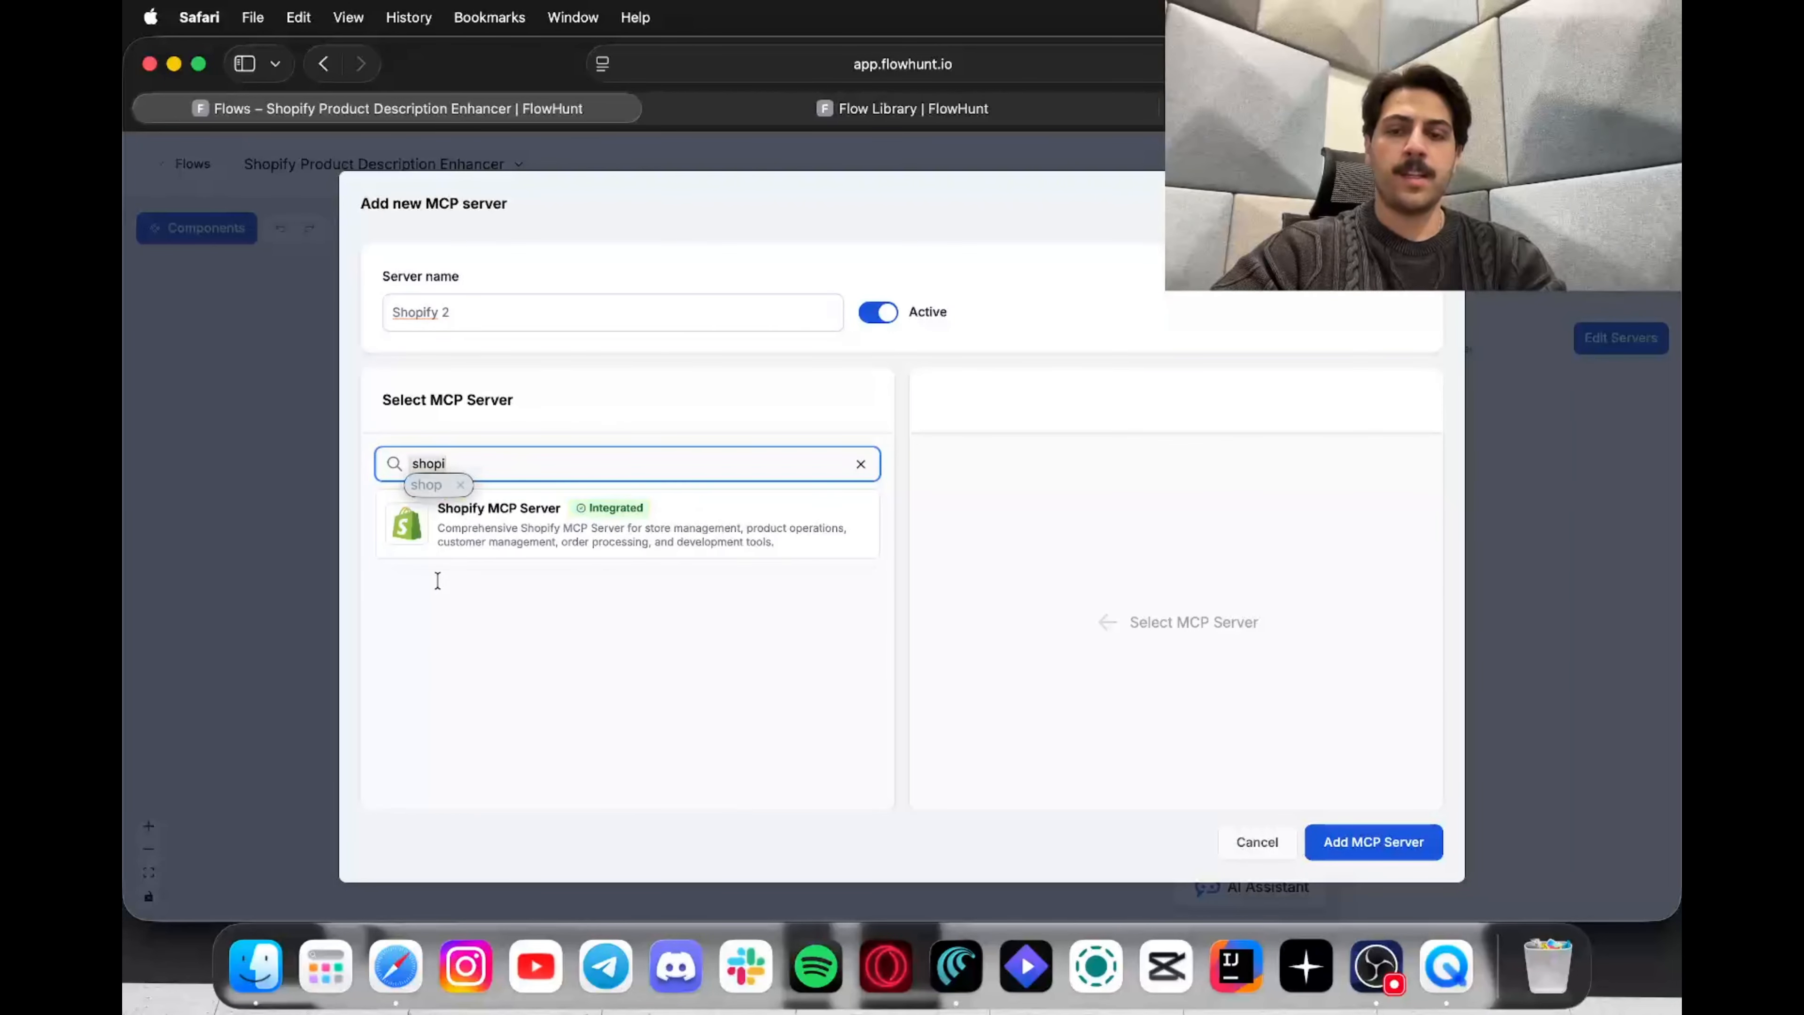
left_click(649, 543)
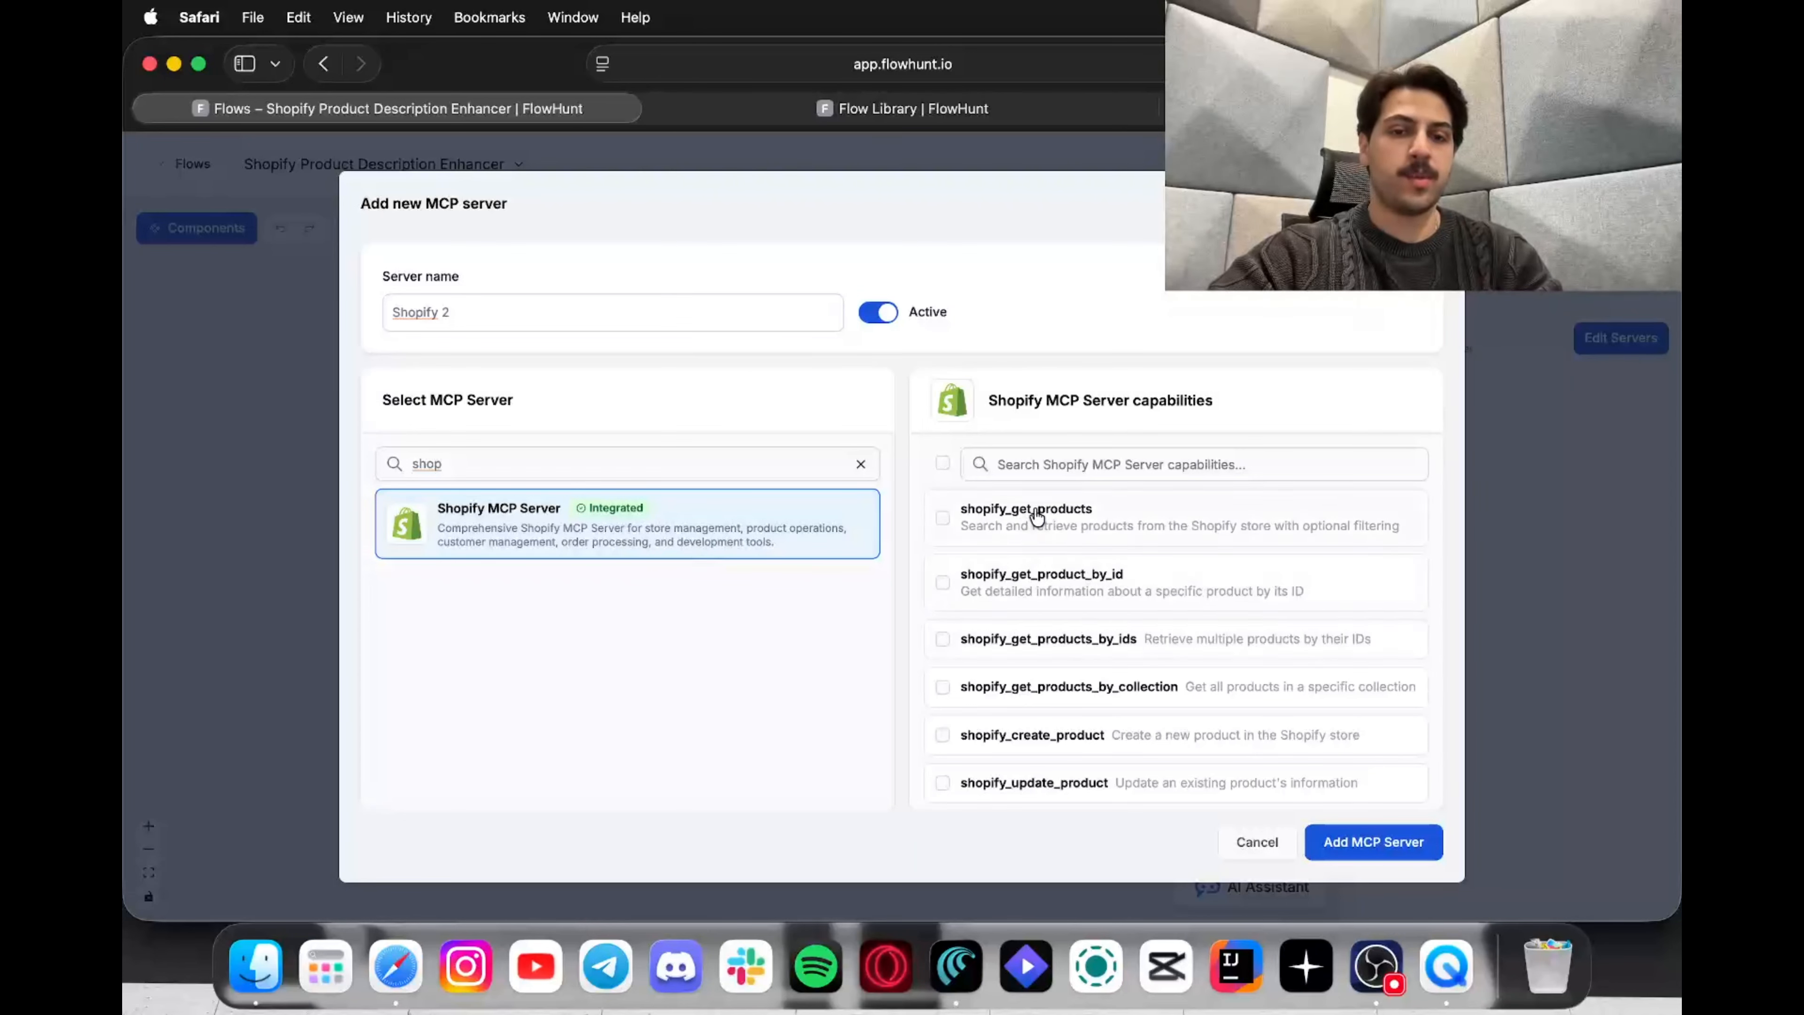
scroll(1016, 611, "down", 3)
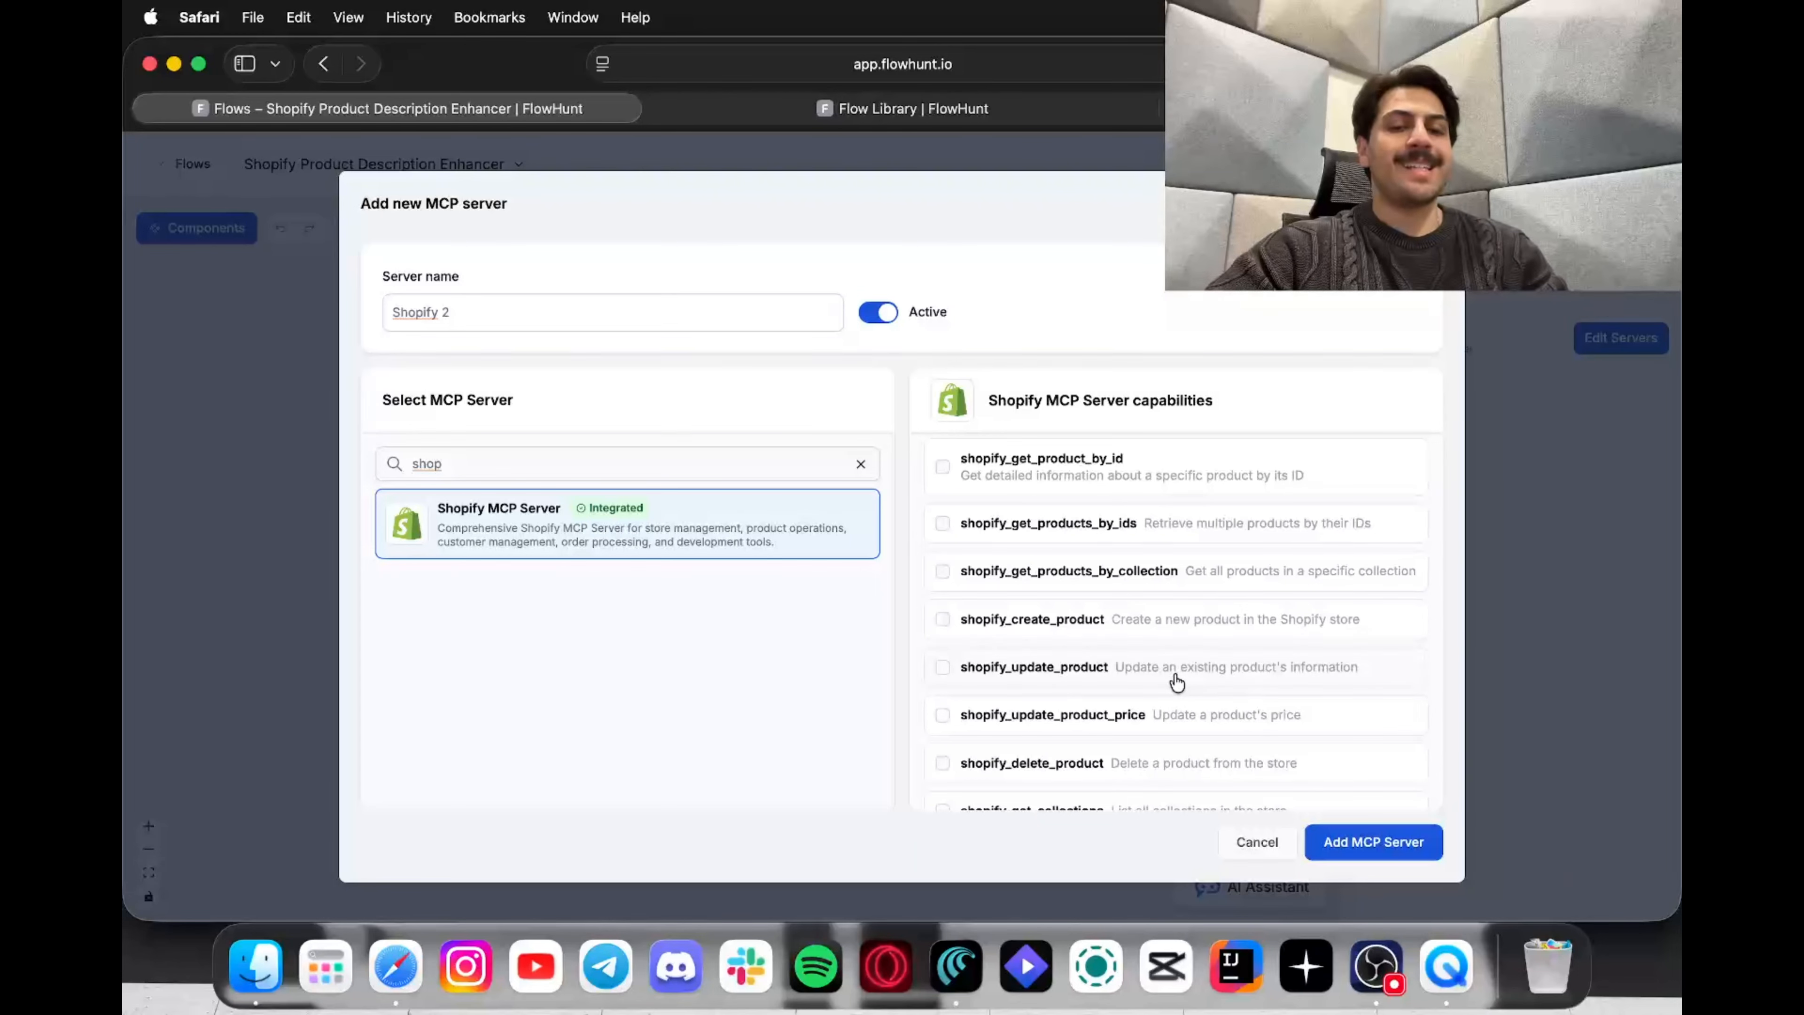
left_click(939, 672)
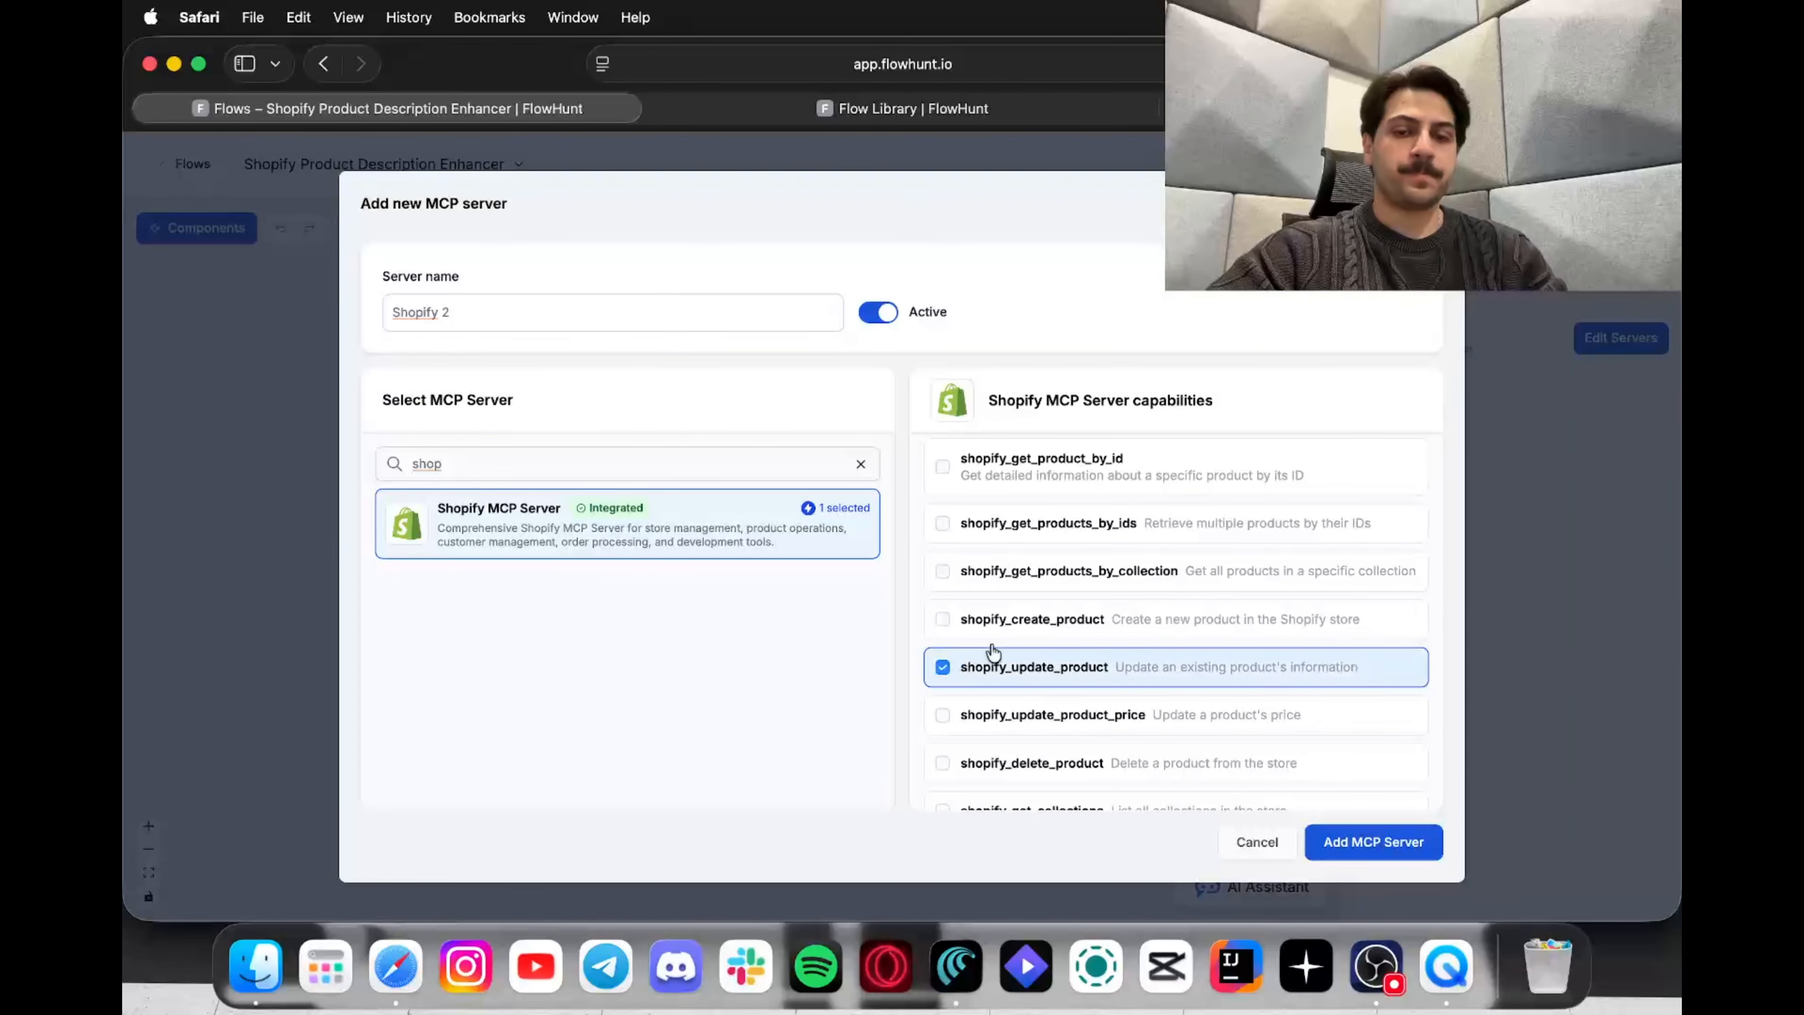
left_click(1372, 841)
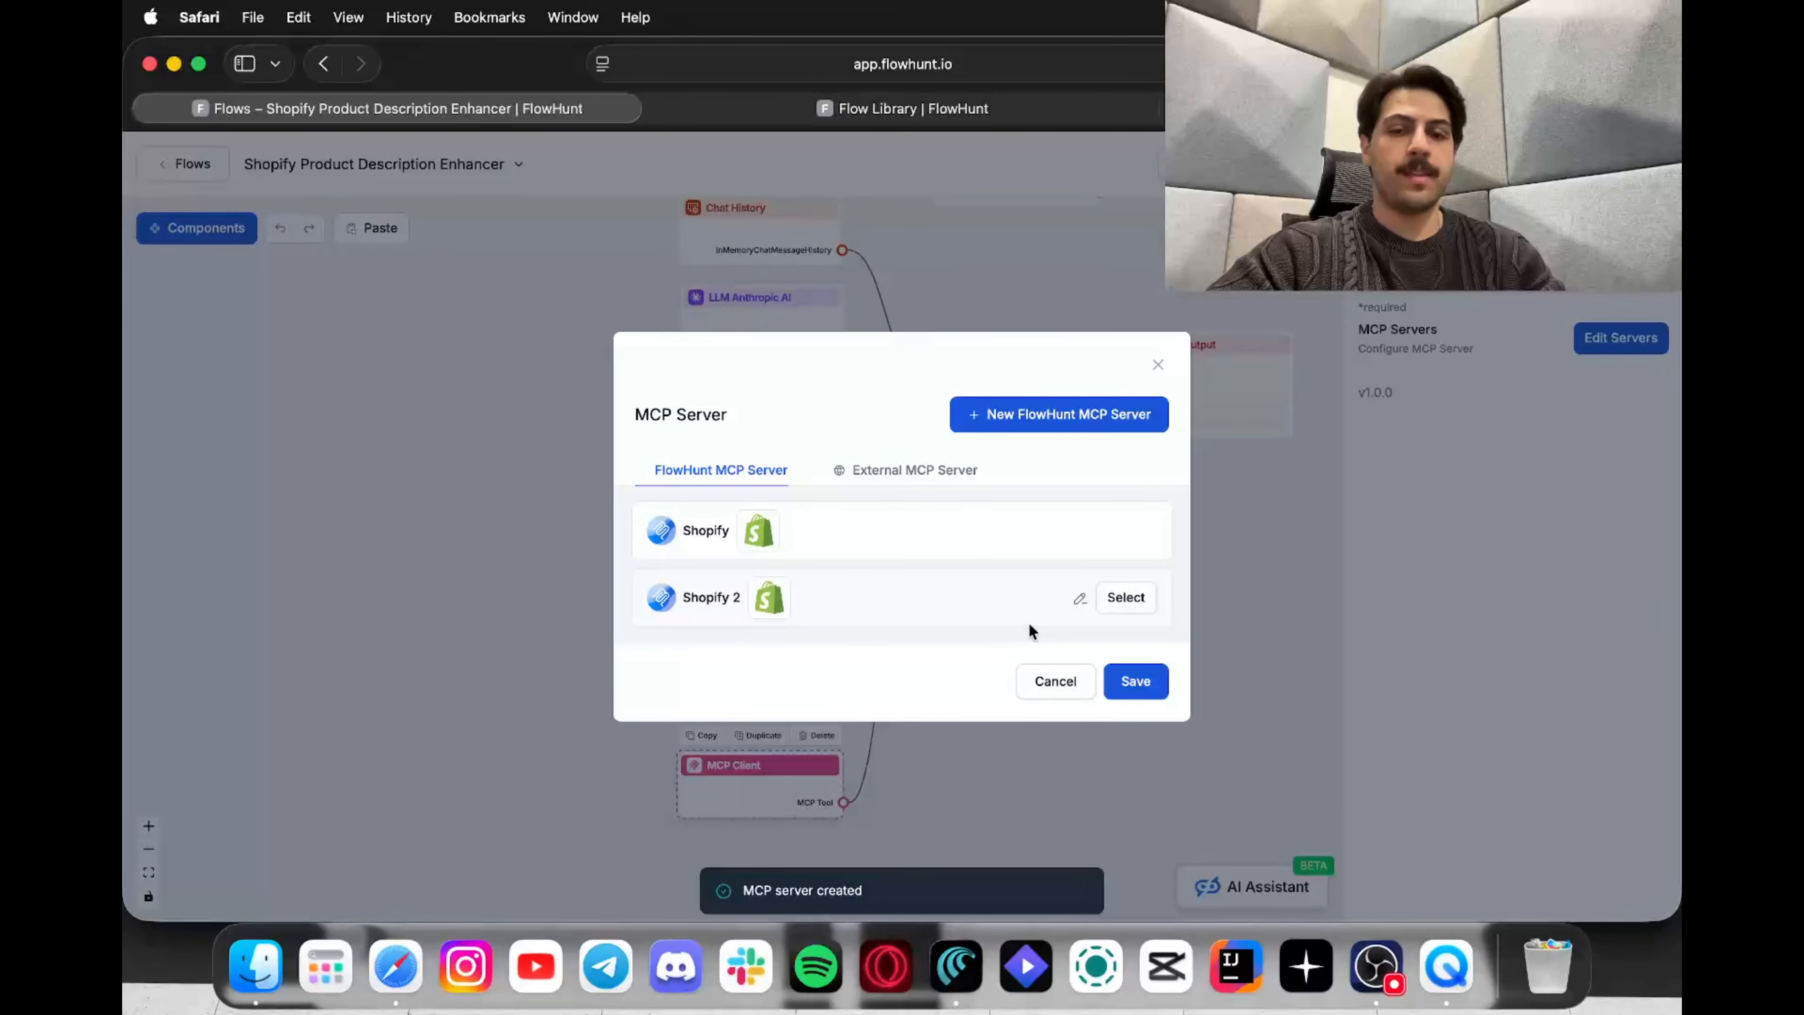
Step: Attach the Shopify 2 server to the MCP Client node and save the selection
left_click(1140, 600)
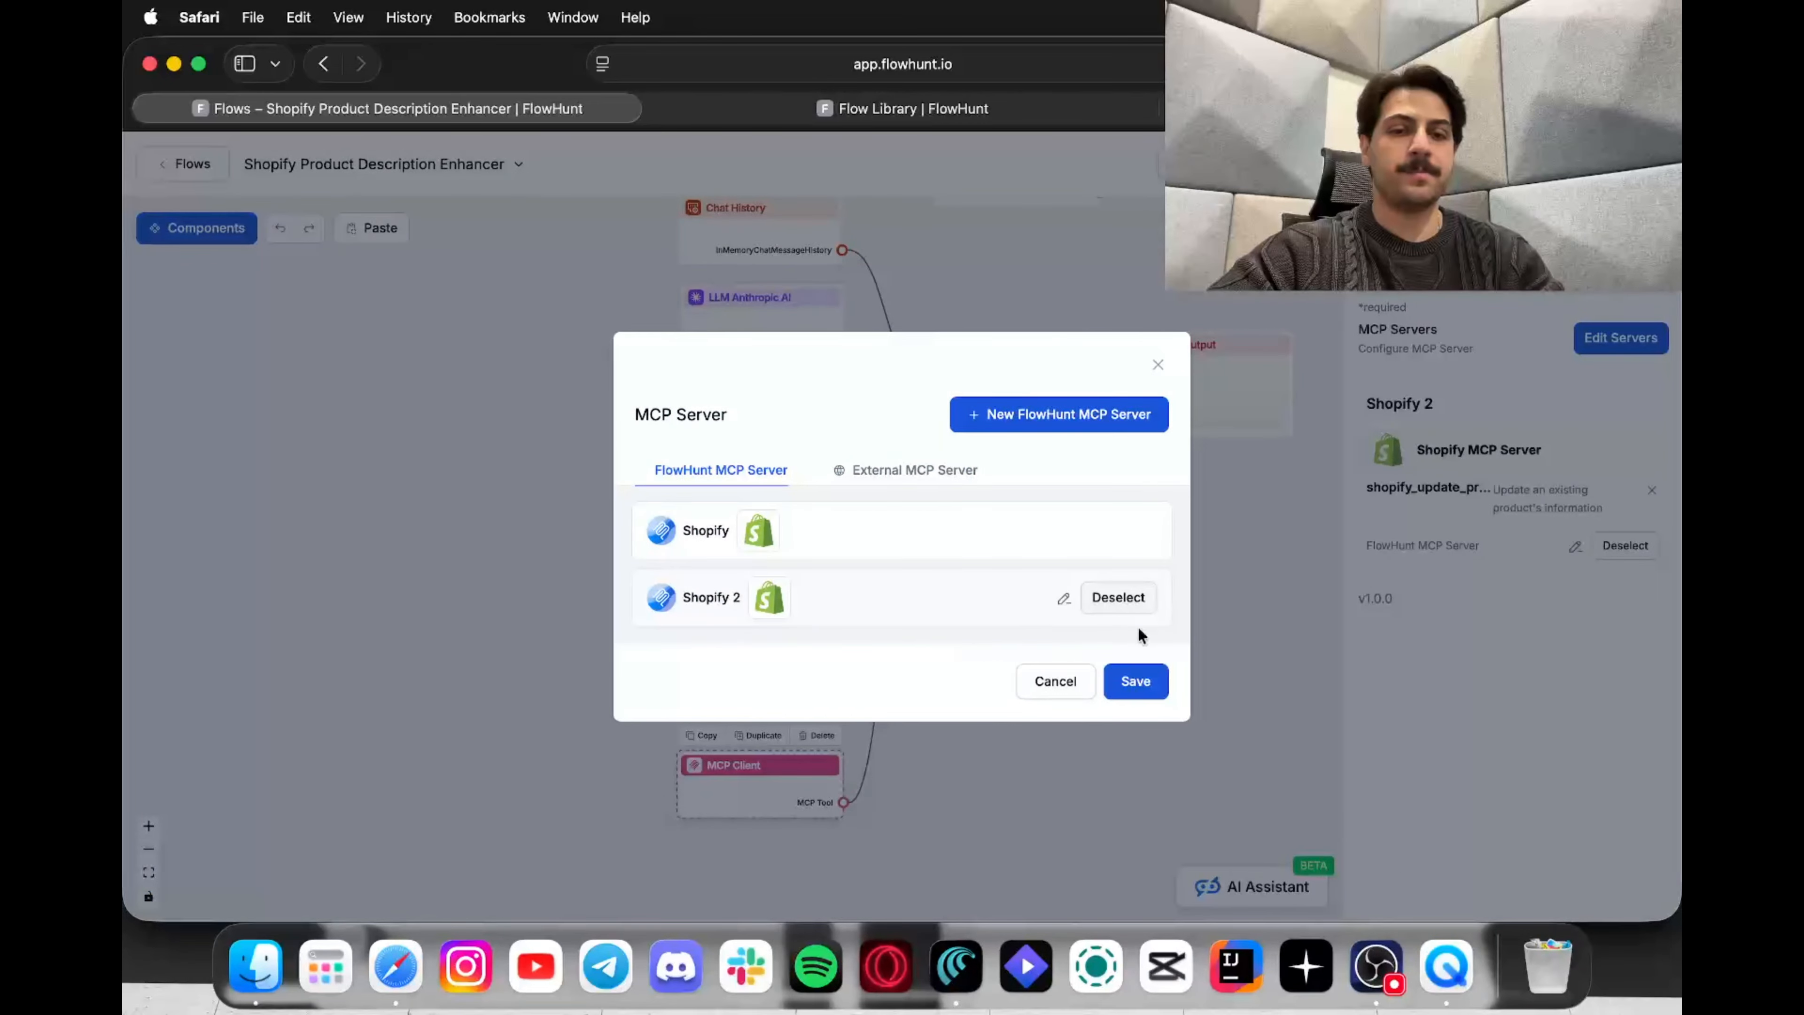
left_click(1134, 683)
left_click_drag(1135, 679, 1080, 742)
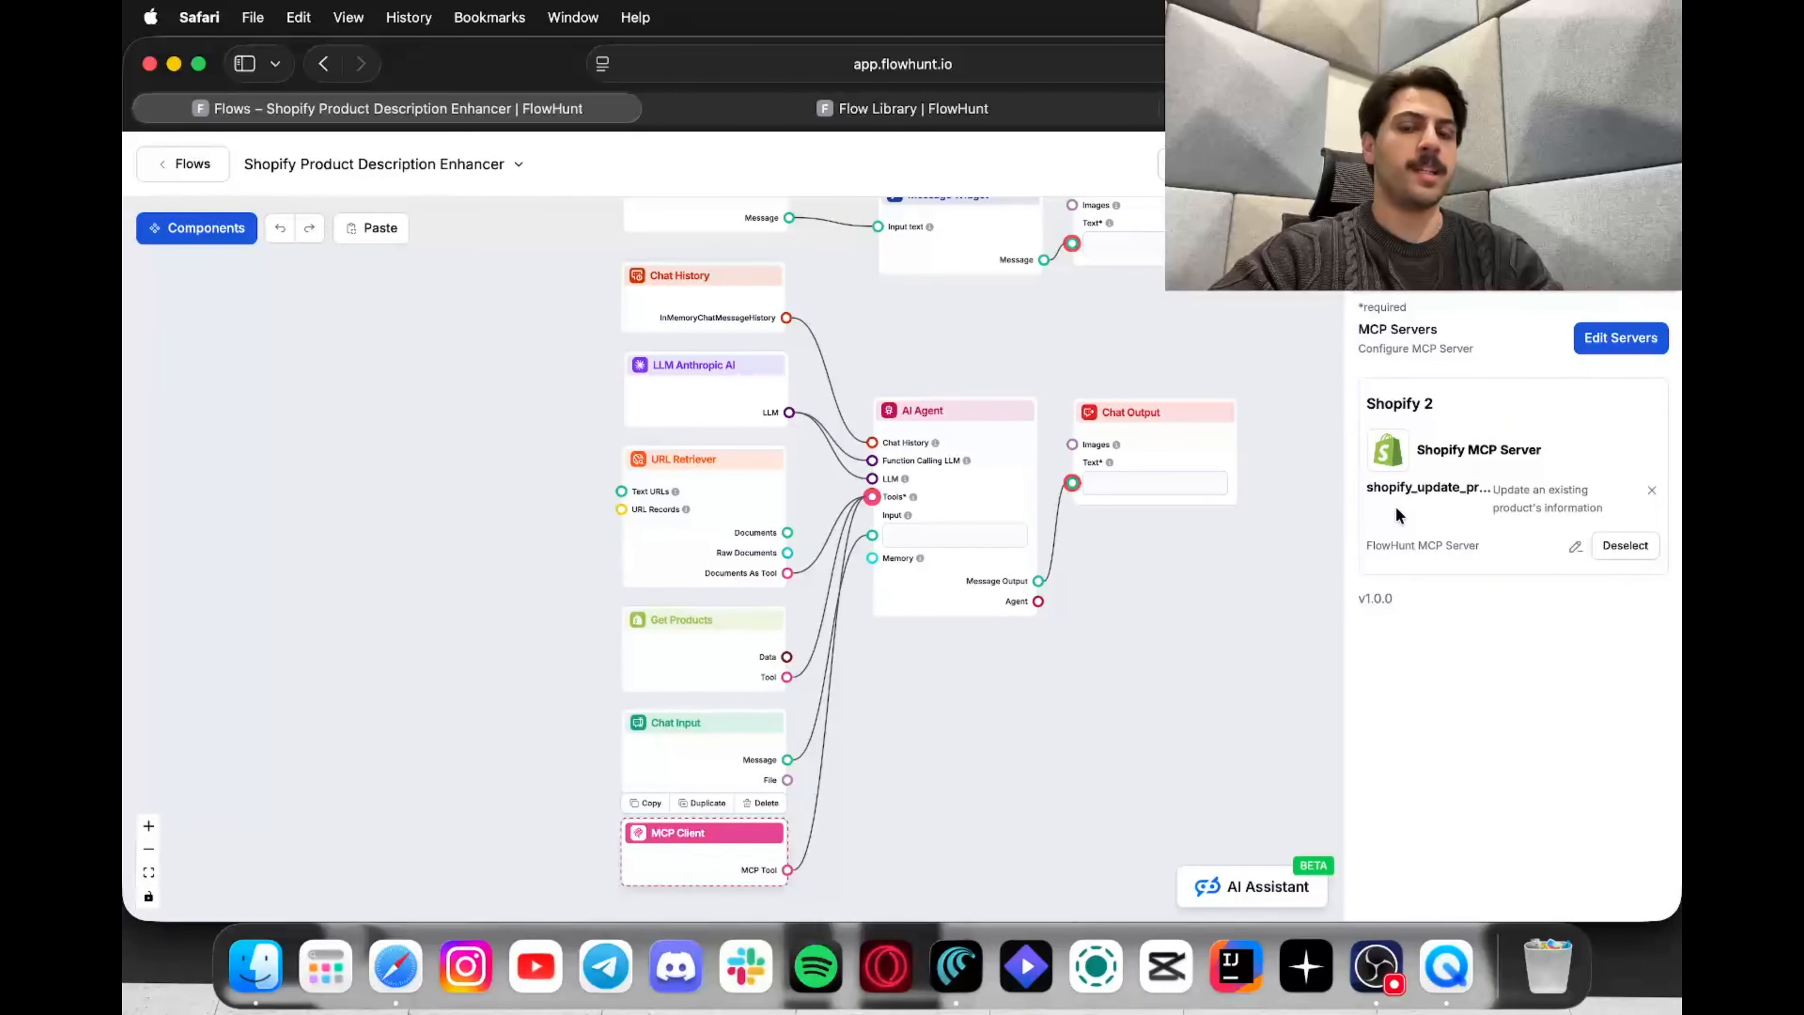
left_click_drag(1315, 527, 1299, 567)
Step: Add a Goal line: 'after enhancing the product description automatically update the description for that…'
left_click(1007, 503)
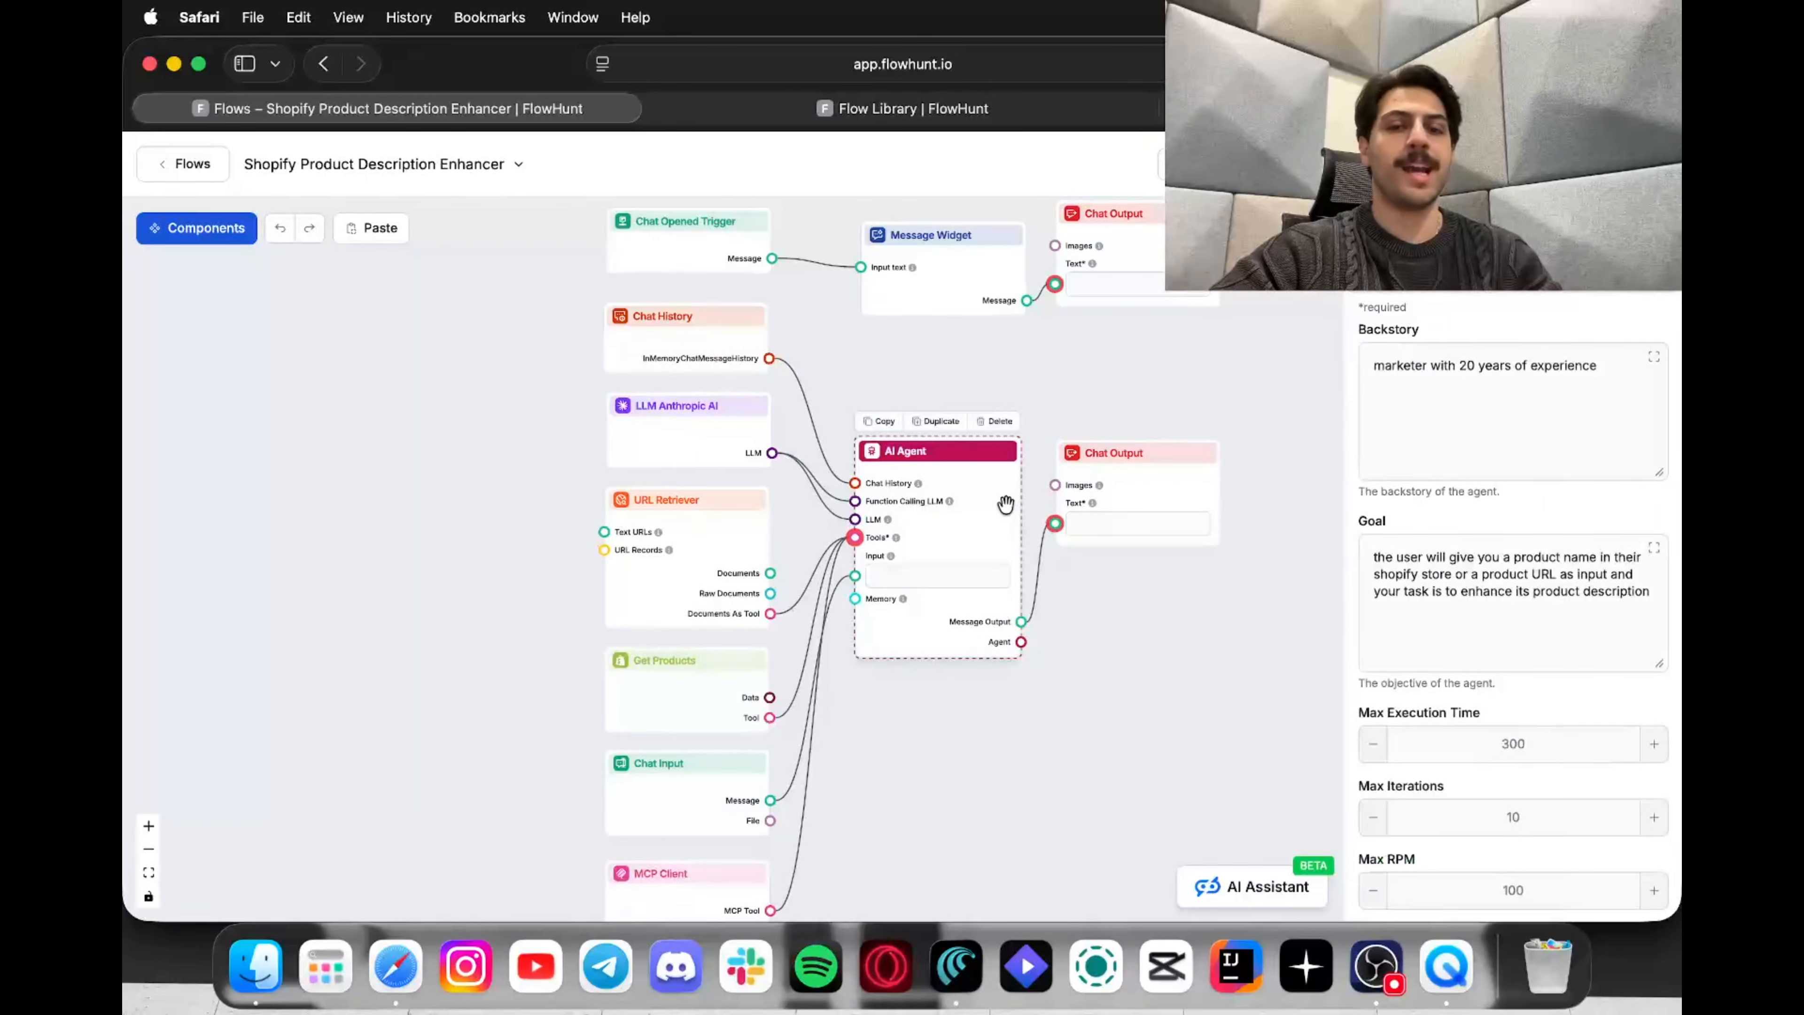
left_click(1653, 597)
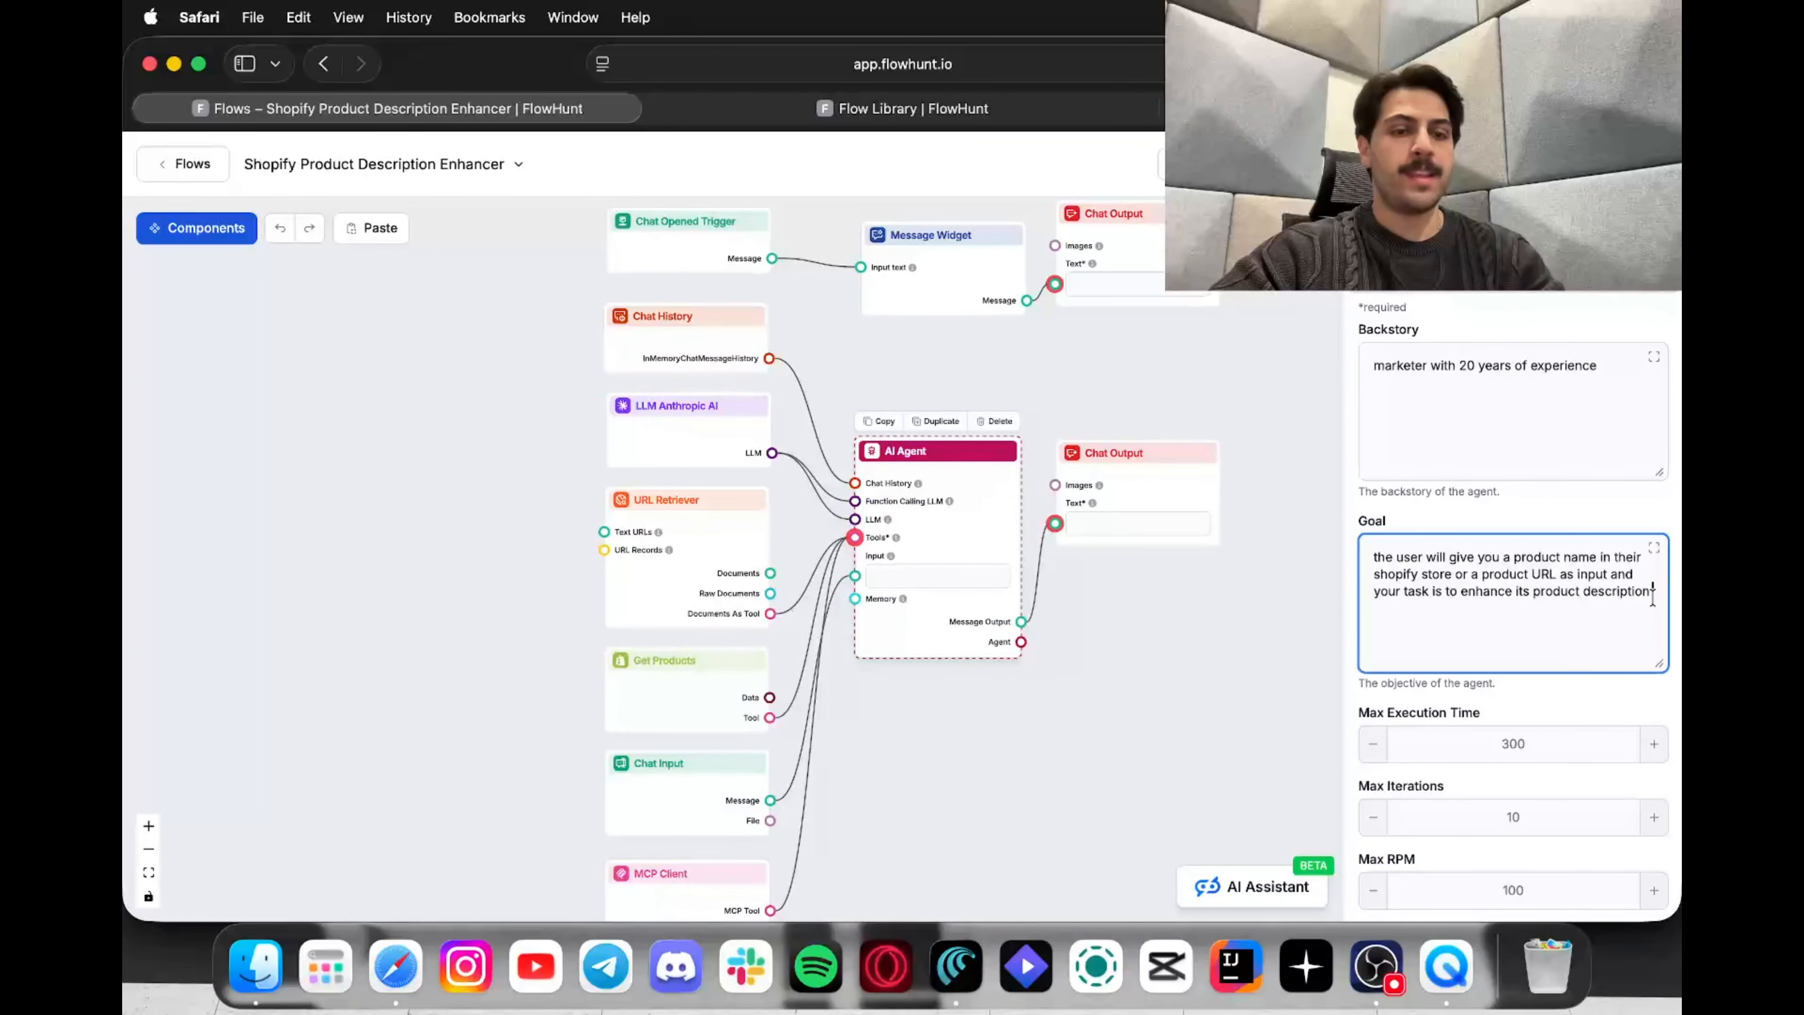
scroll(1653, 597, "down", 3)
scroll(1653, 597, "up", 1)
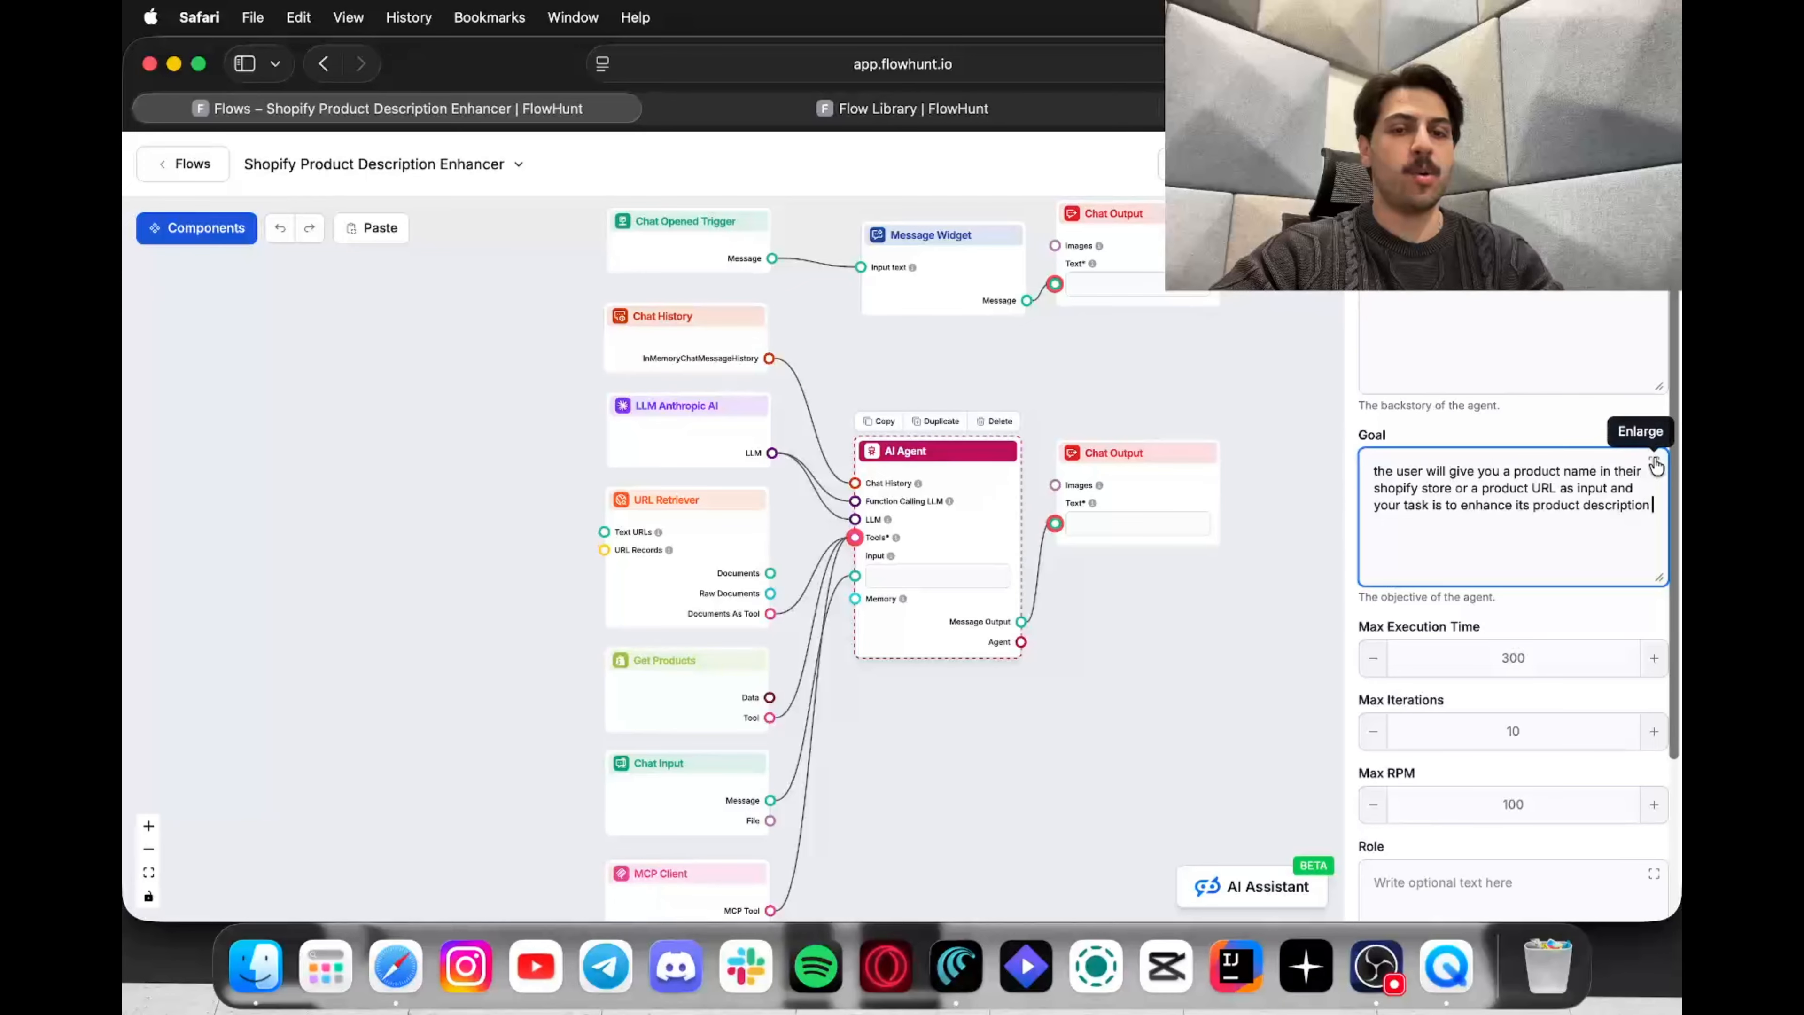
left_click(1655, 468)
left_click(1065, 492)
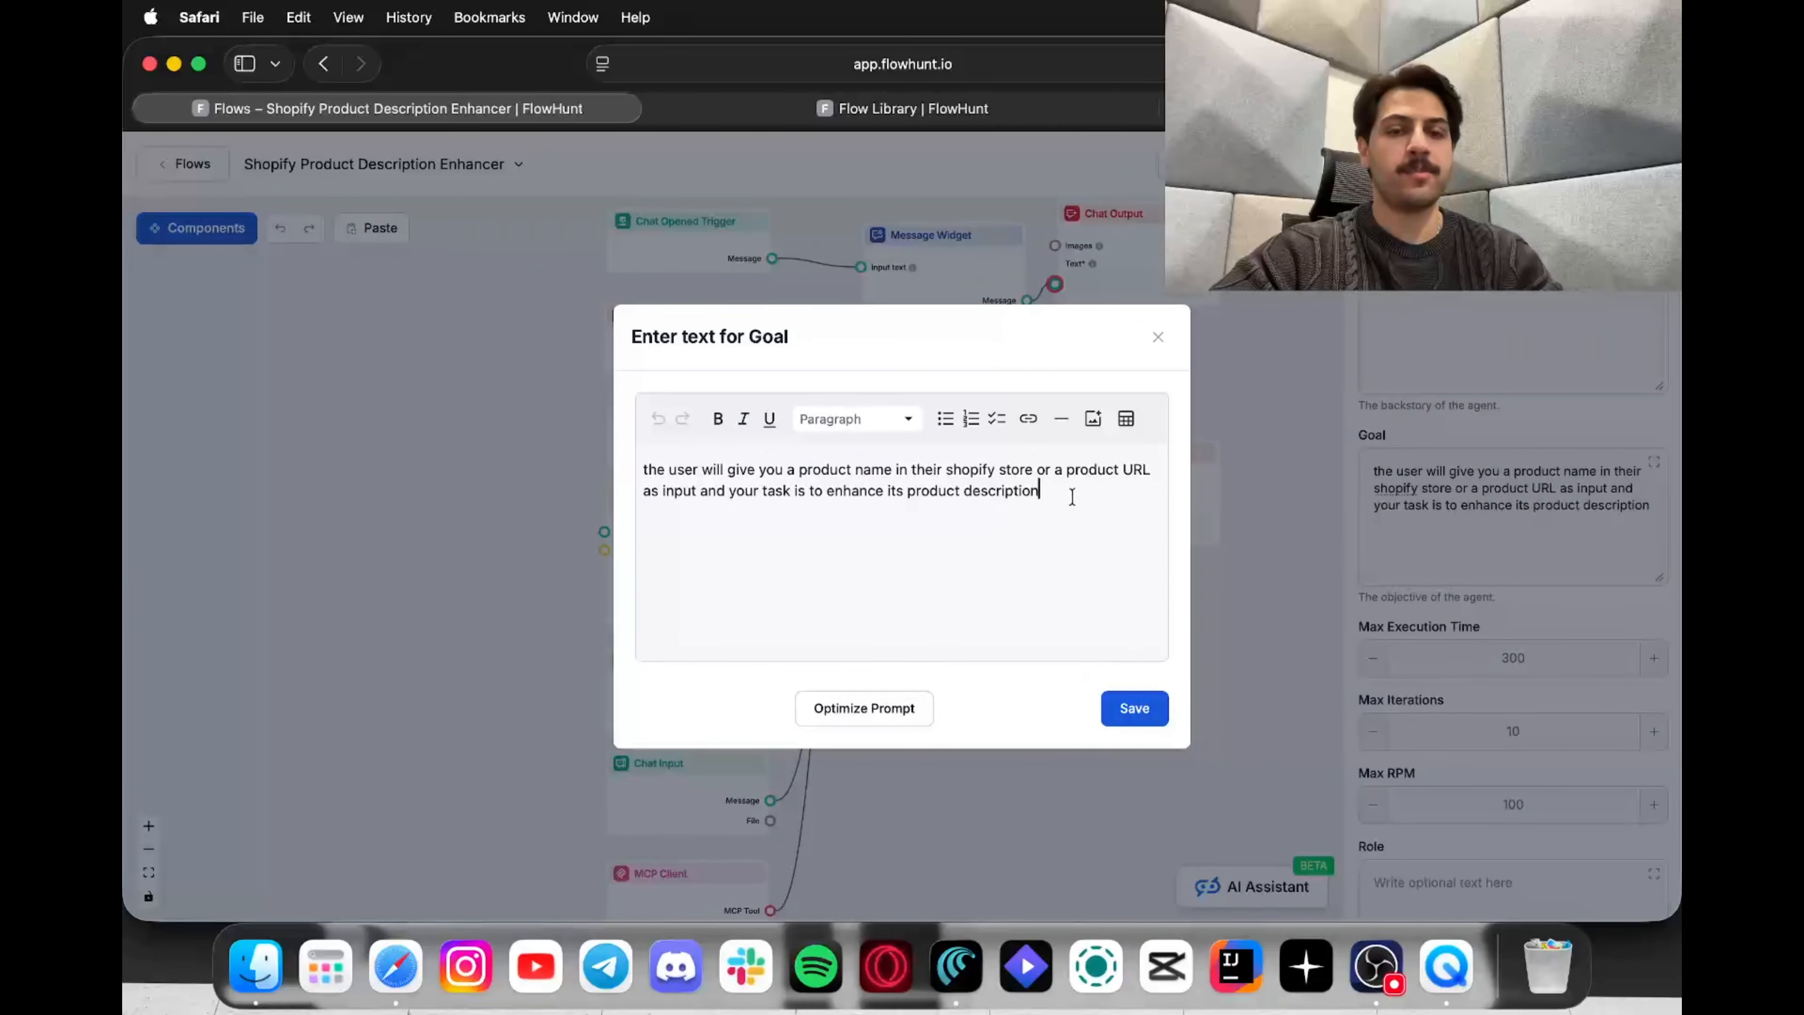
type(".")
key("Return")
key("Return")
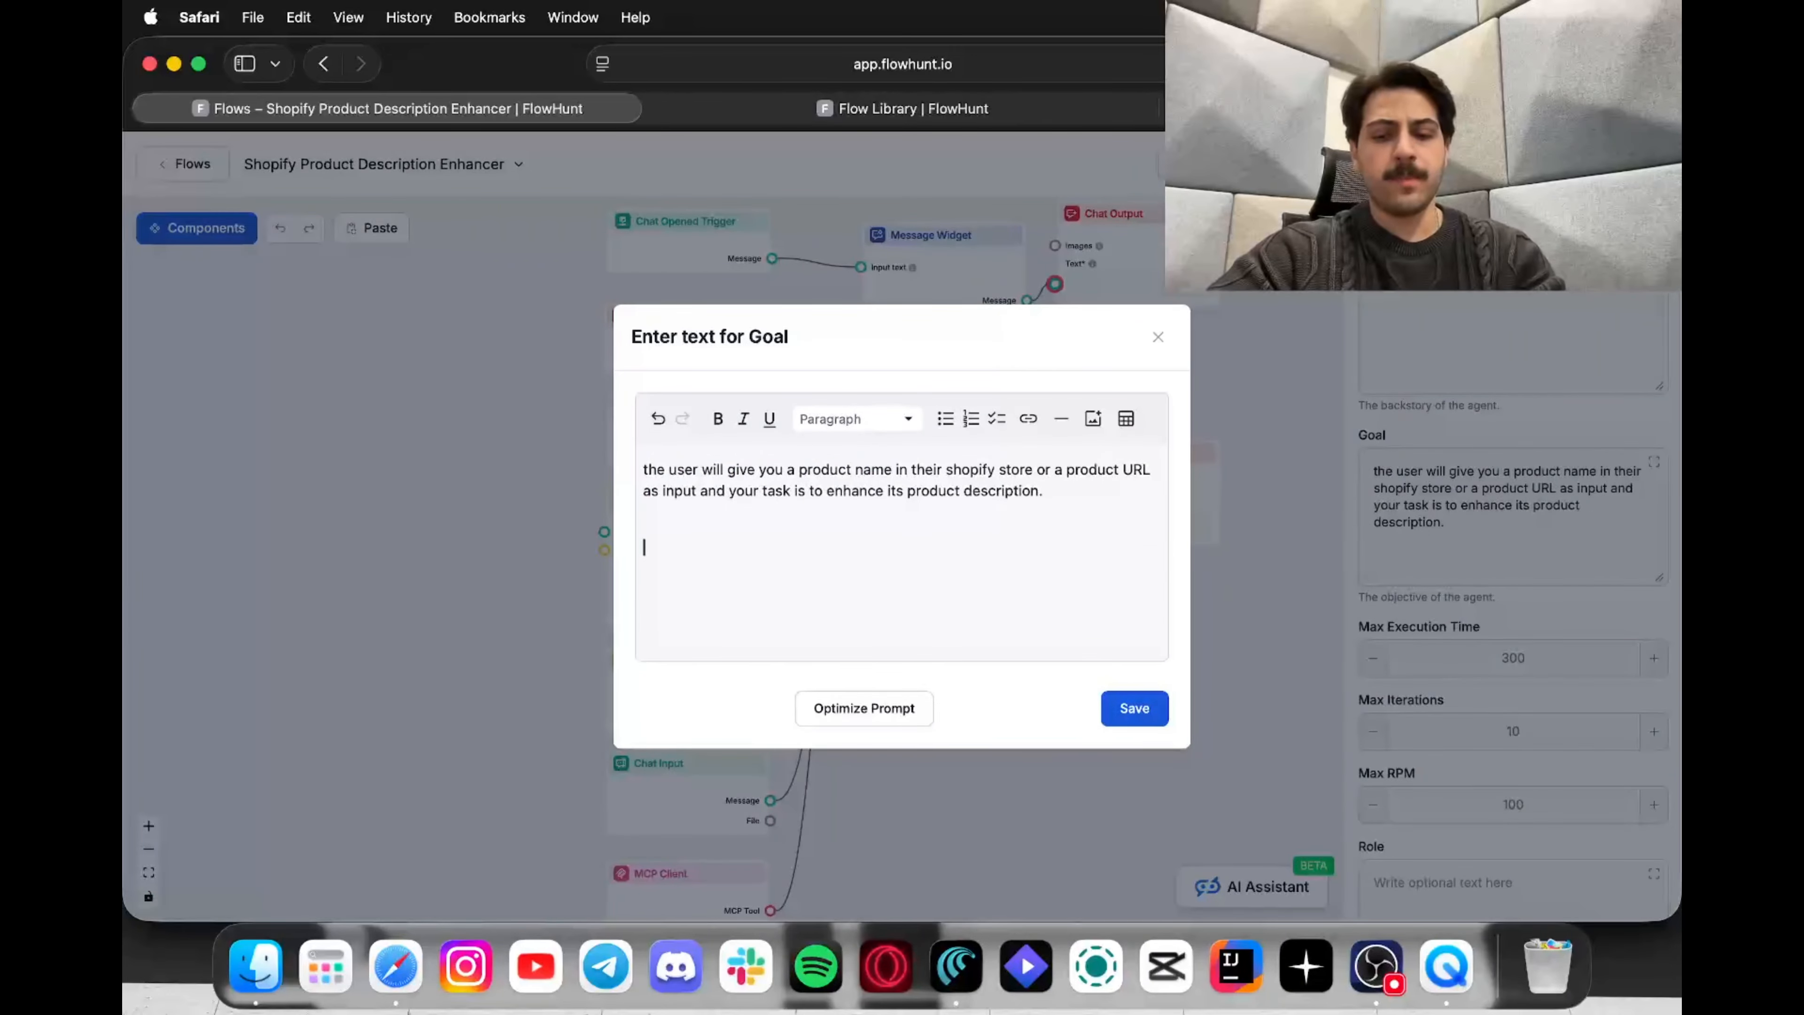
type("after enhancing the")
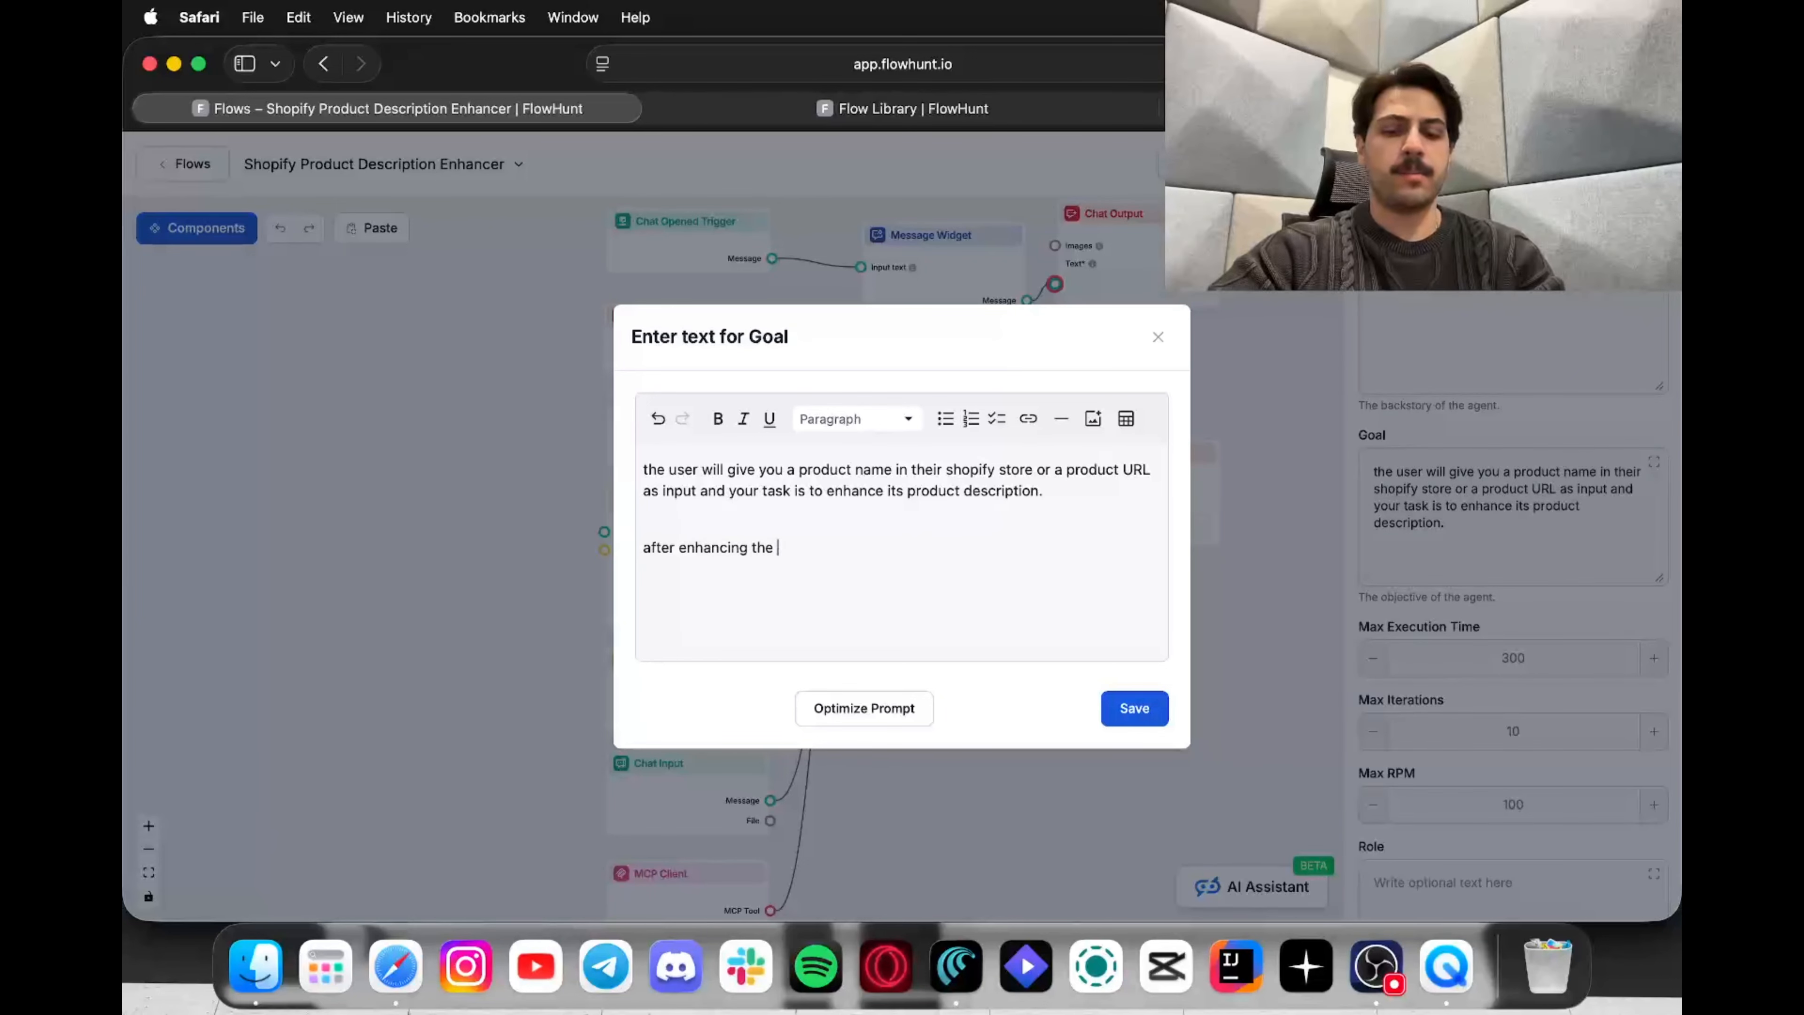
type(" product de")
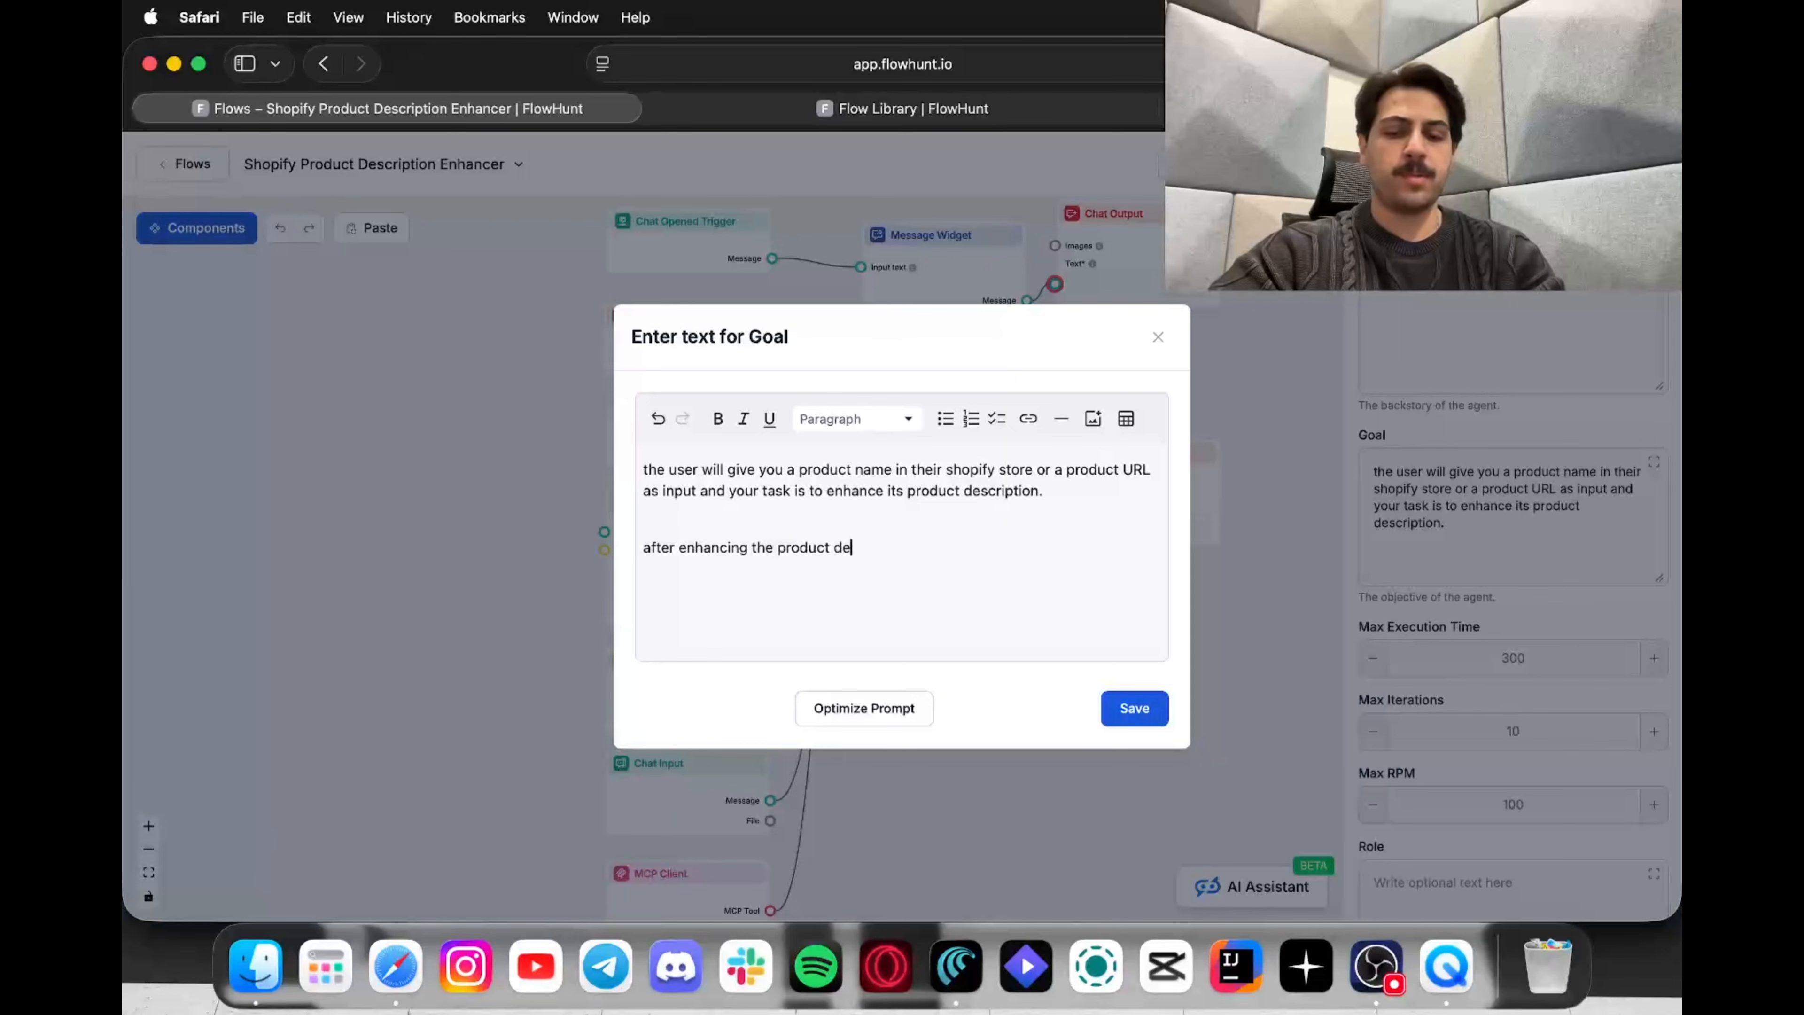
type("scription")
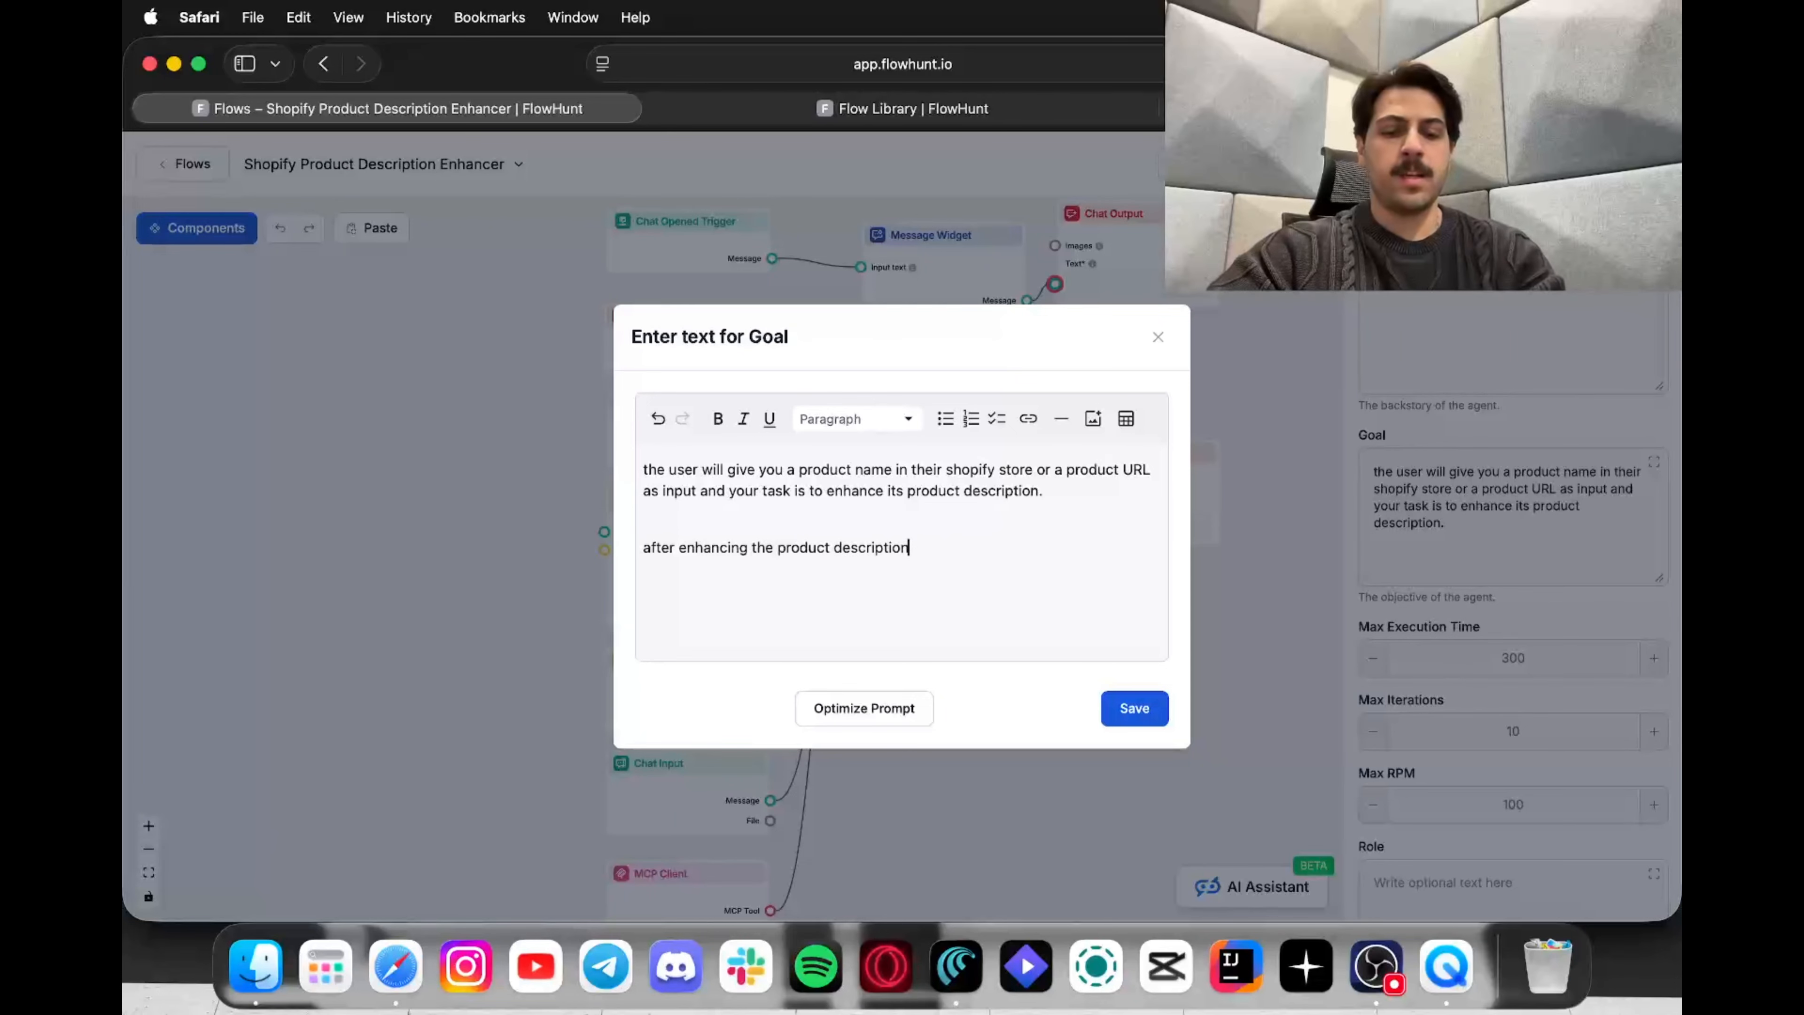
type(" autom")
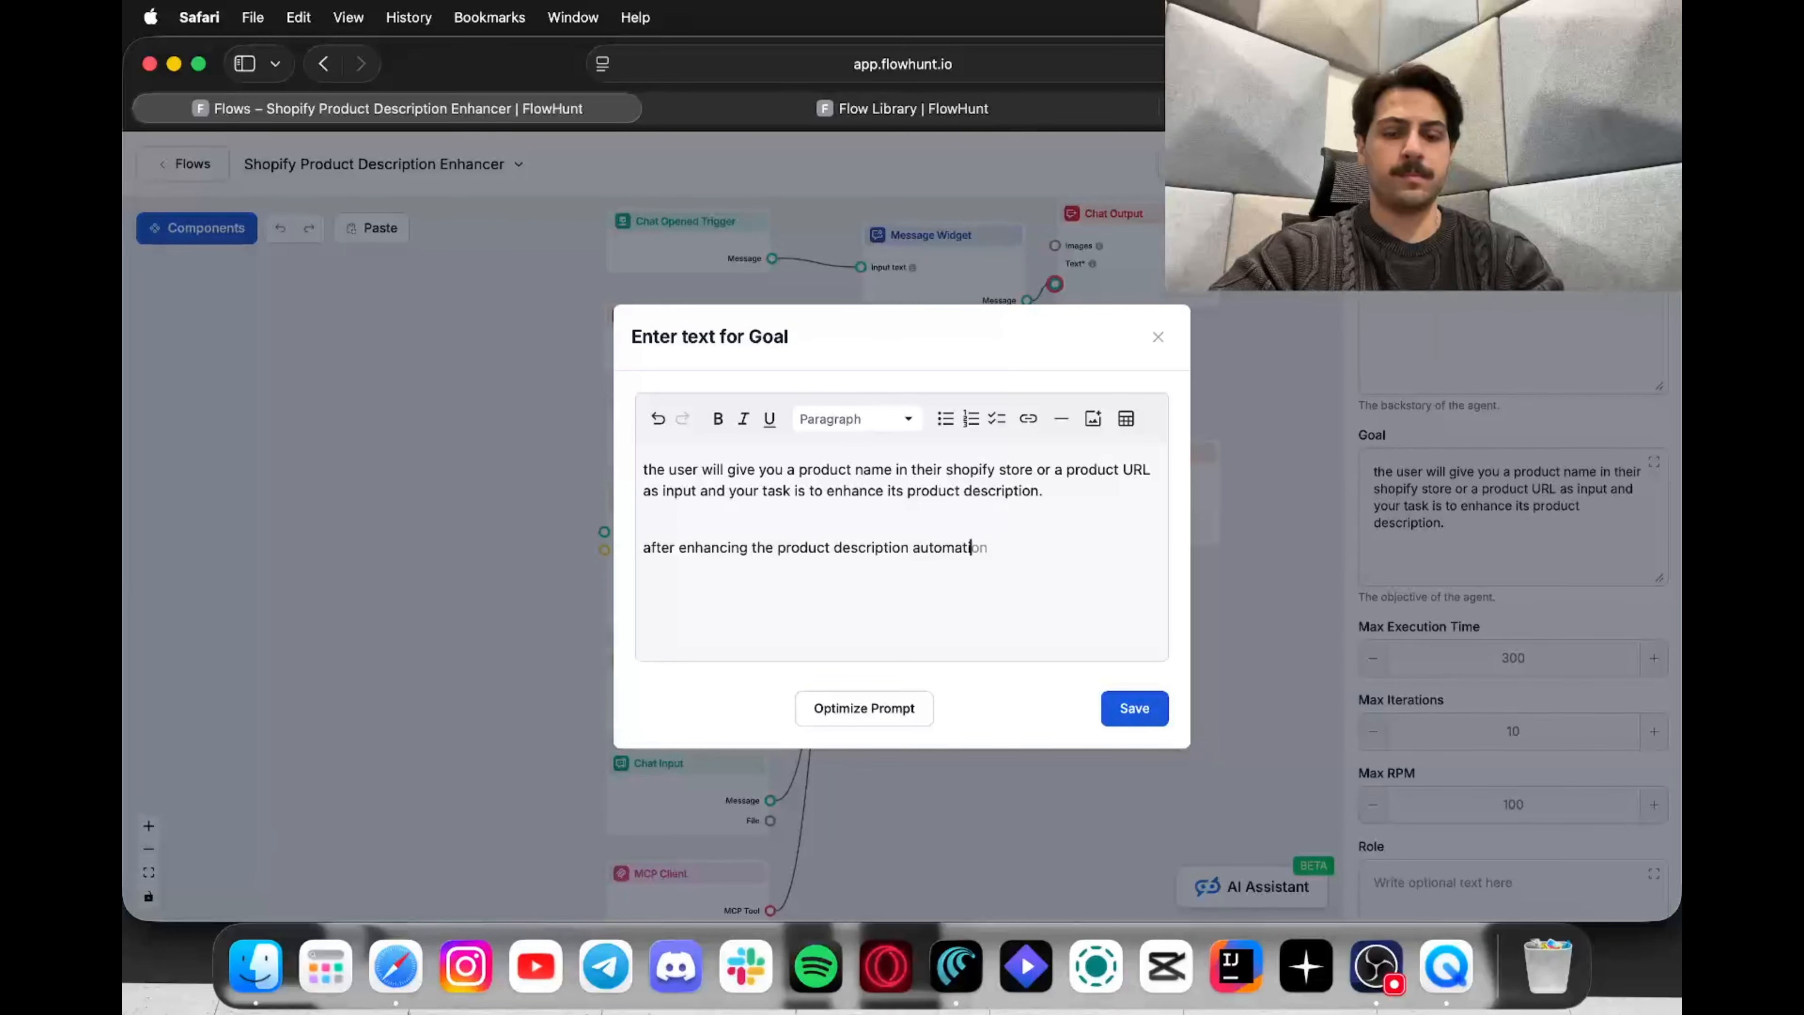
type("atically ")
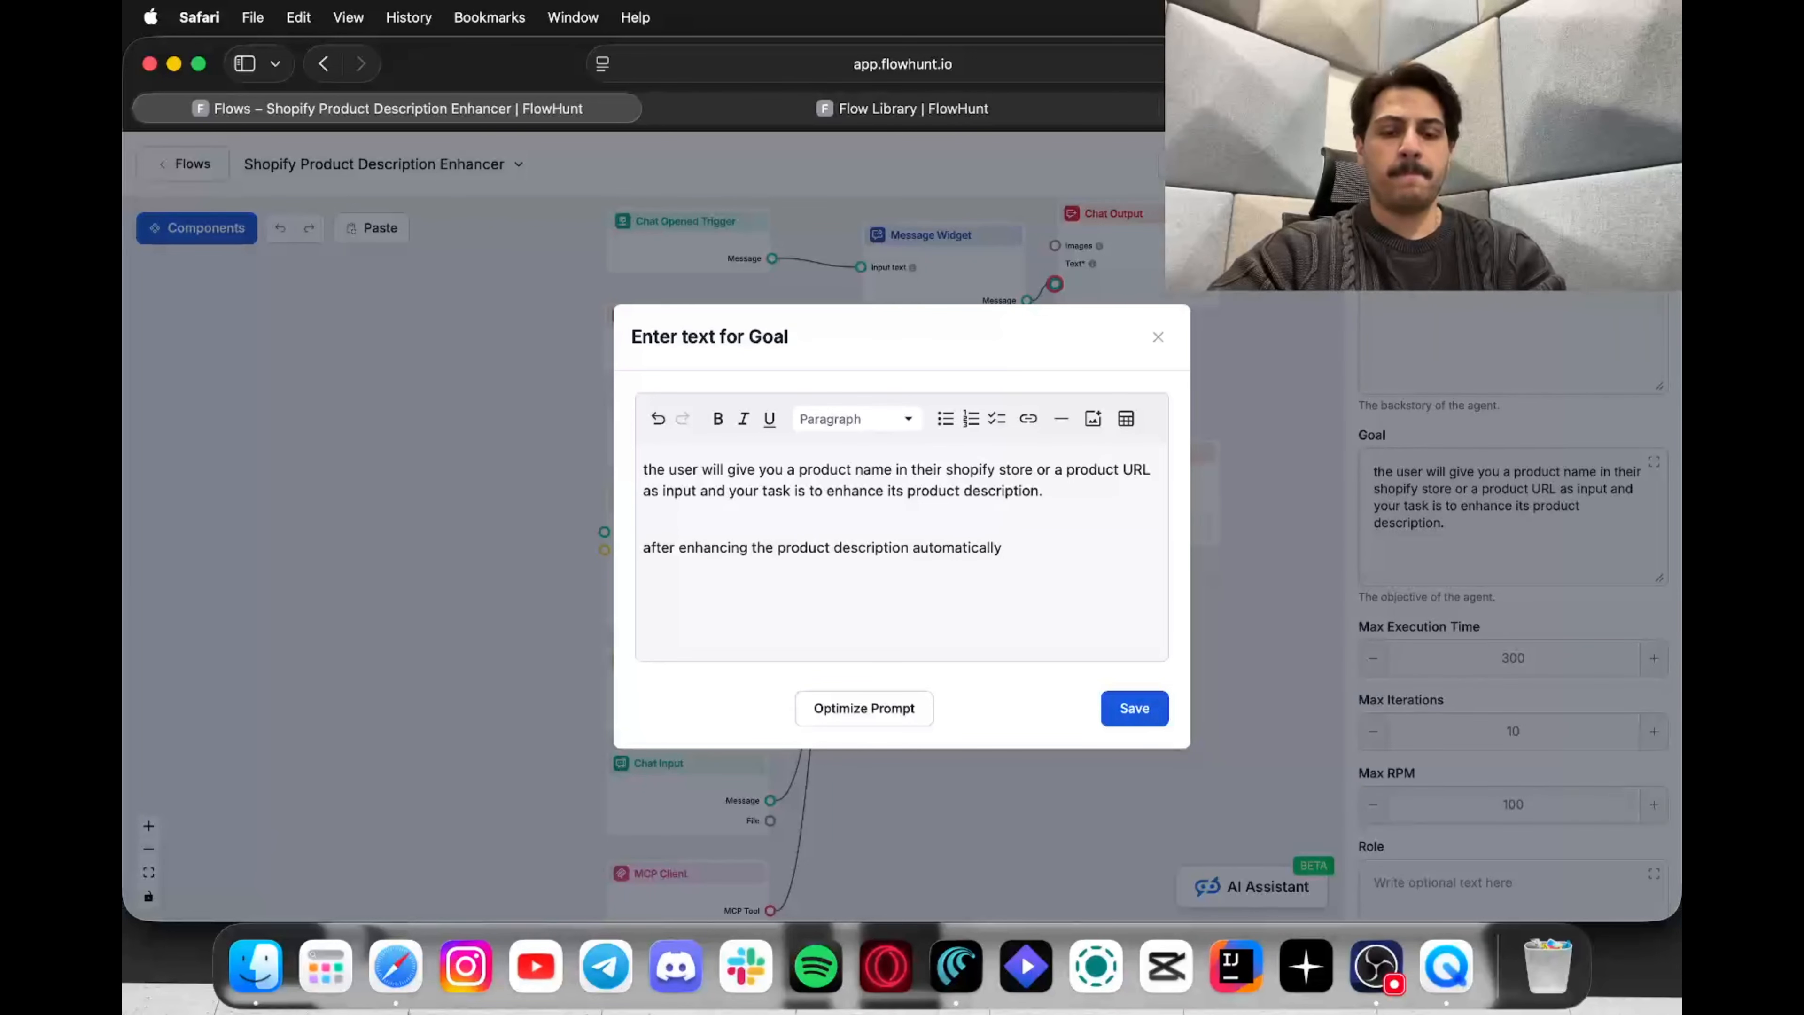
type("update the ")
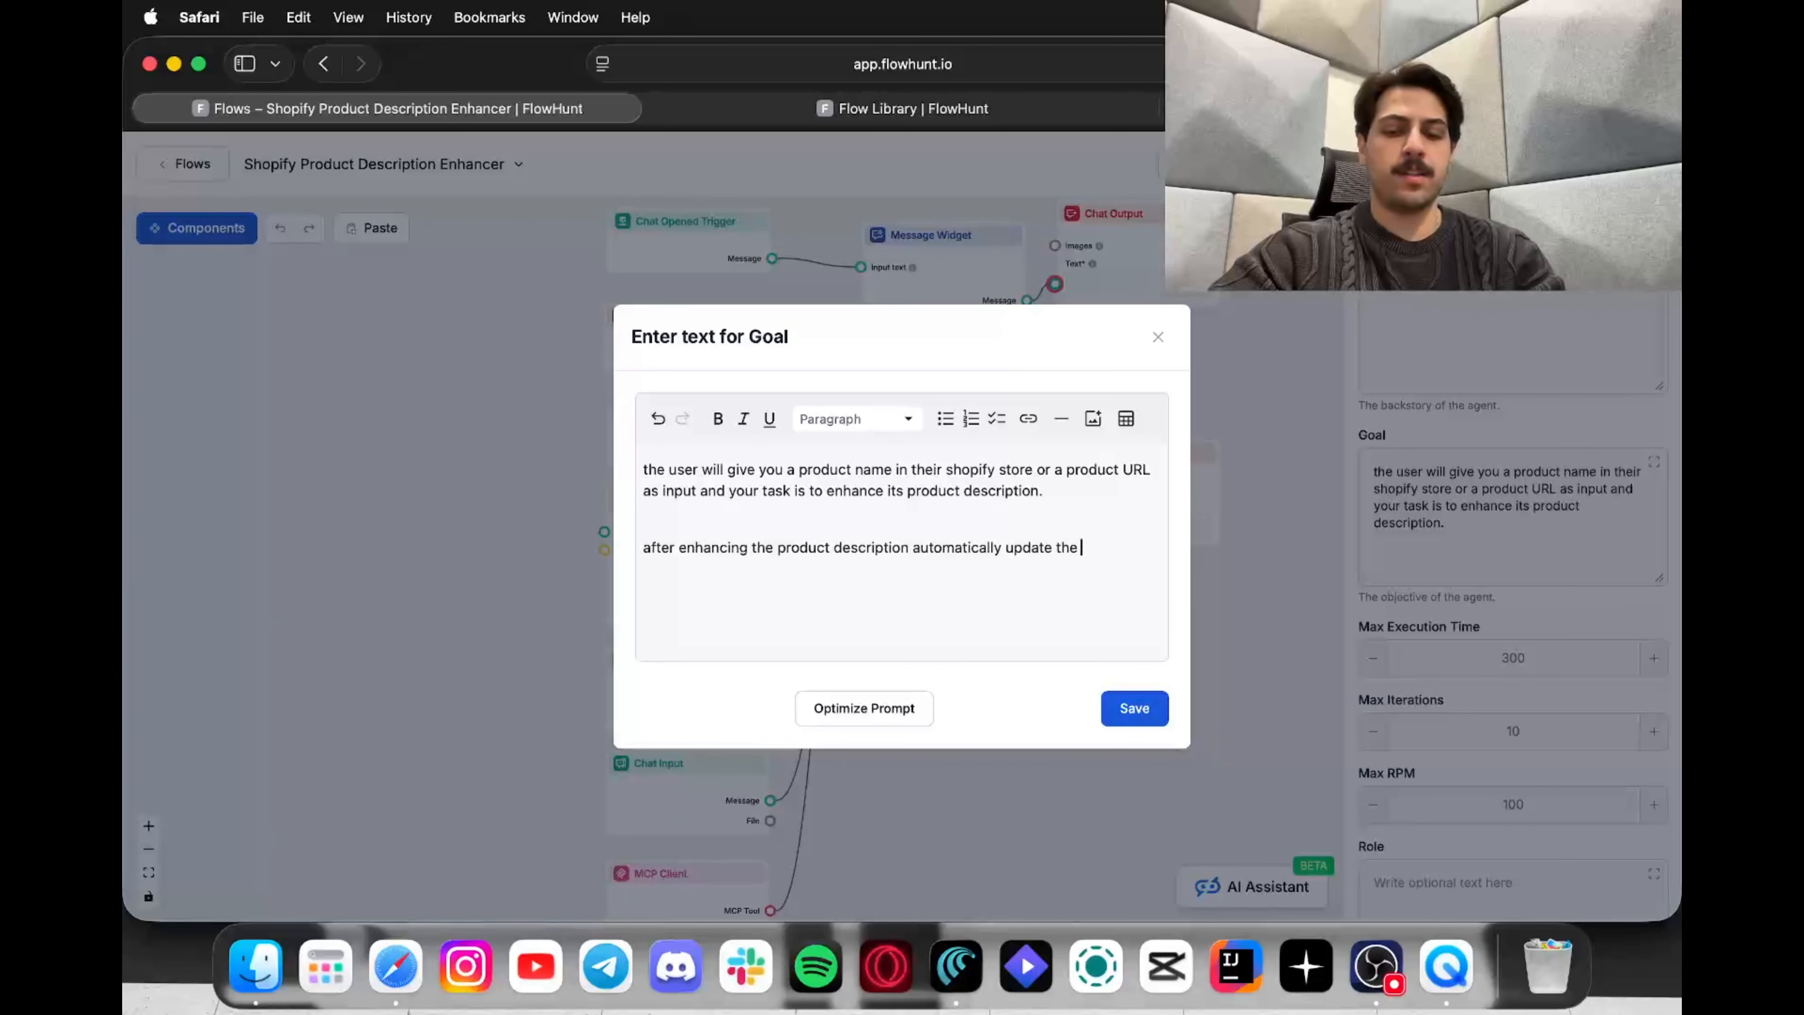
type("description for that")
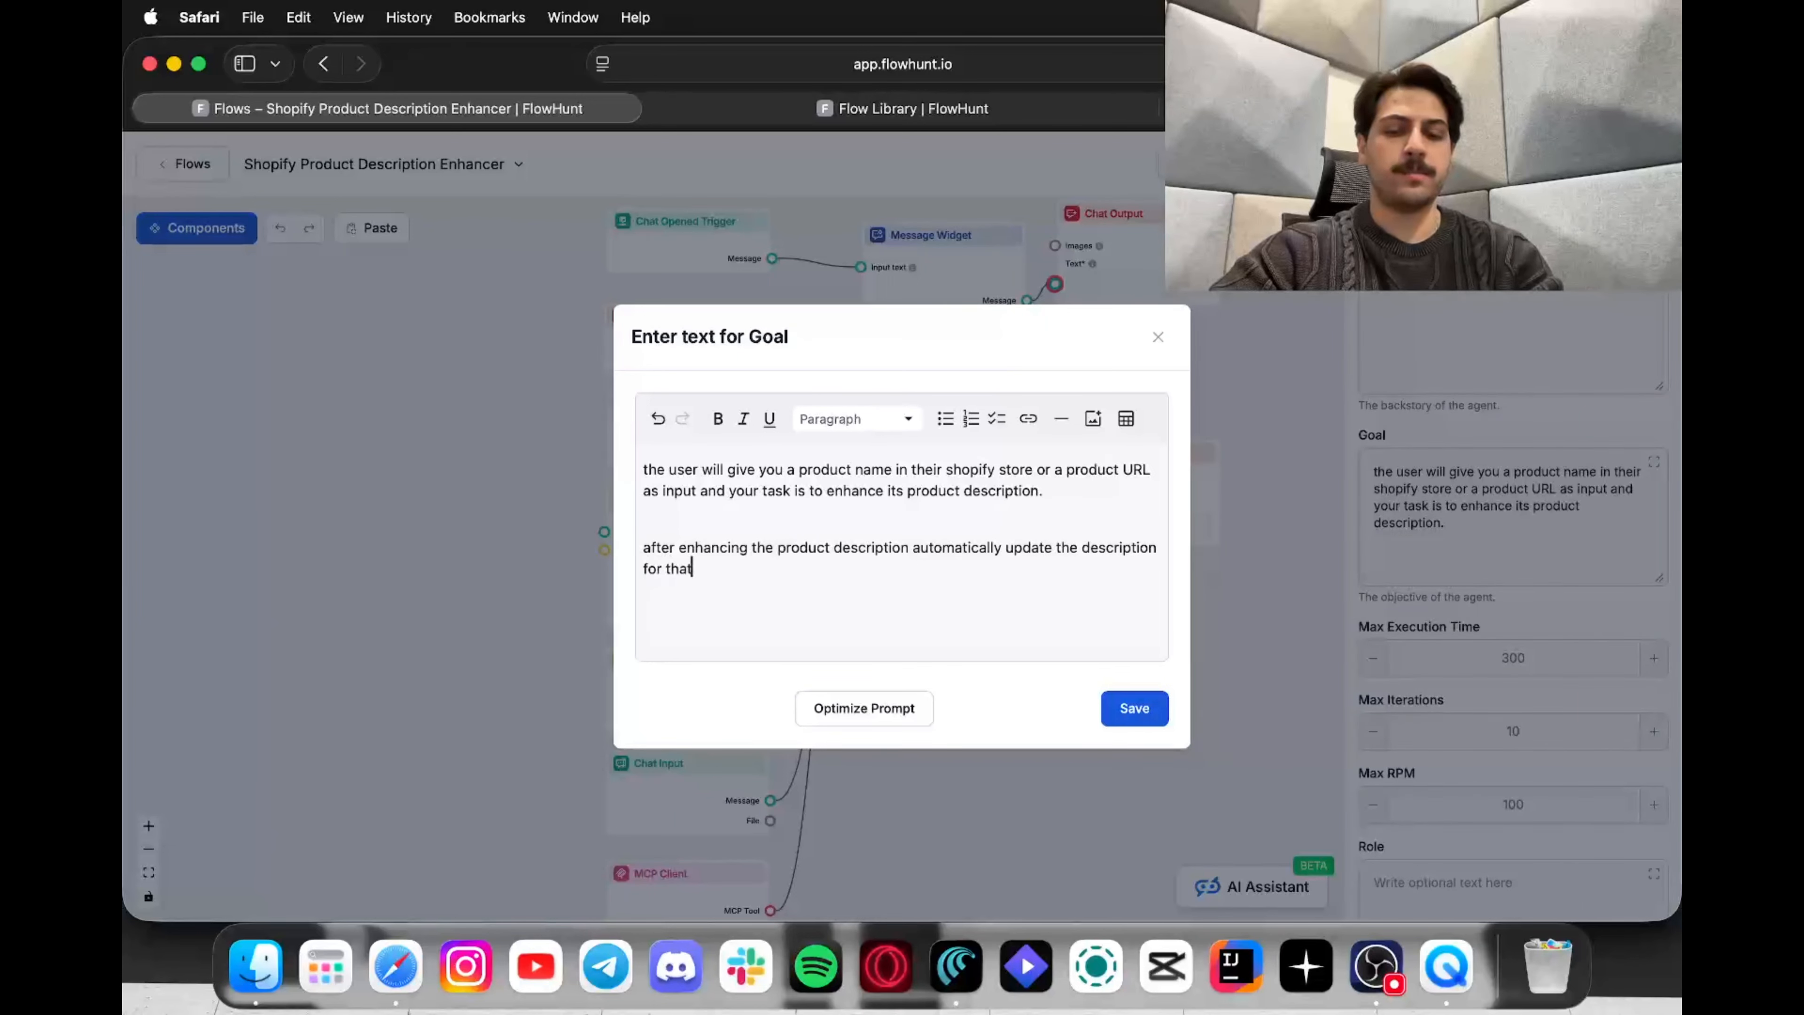
type(" pro")
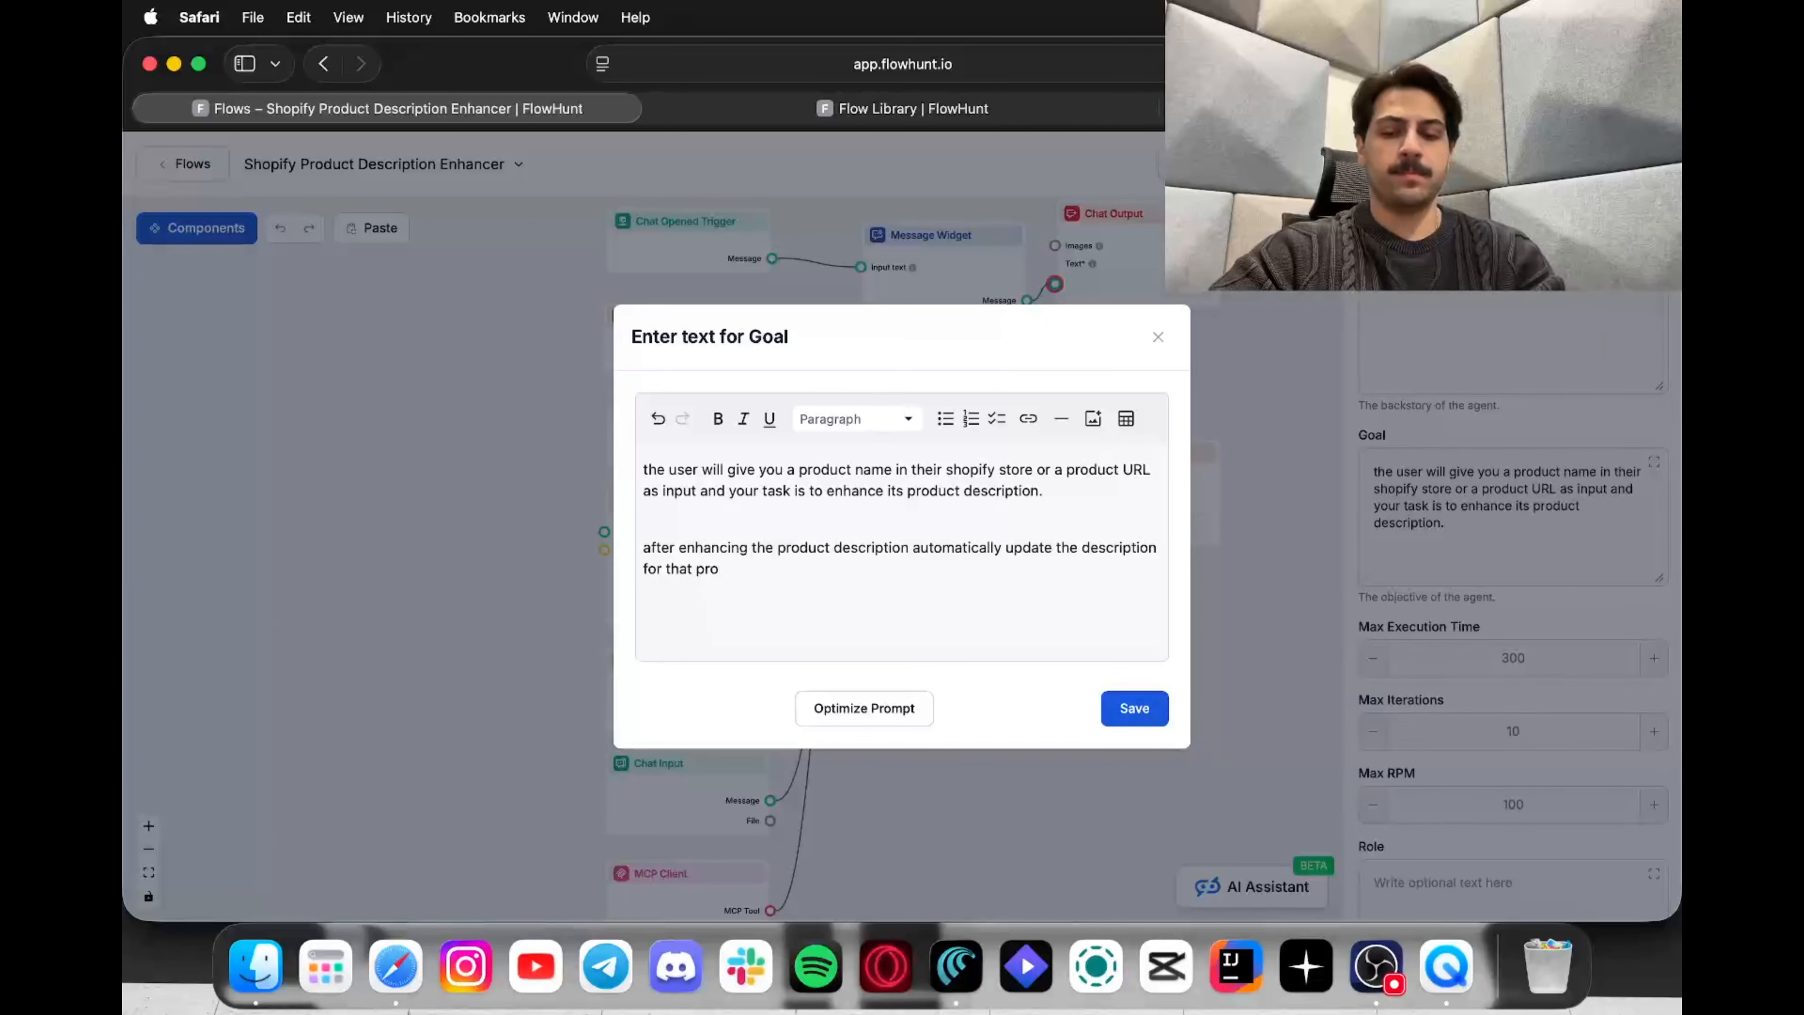
type("duct using the mcp s")
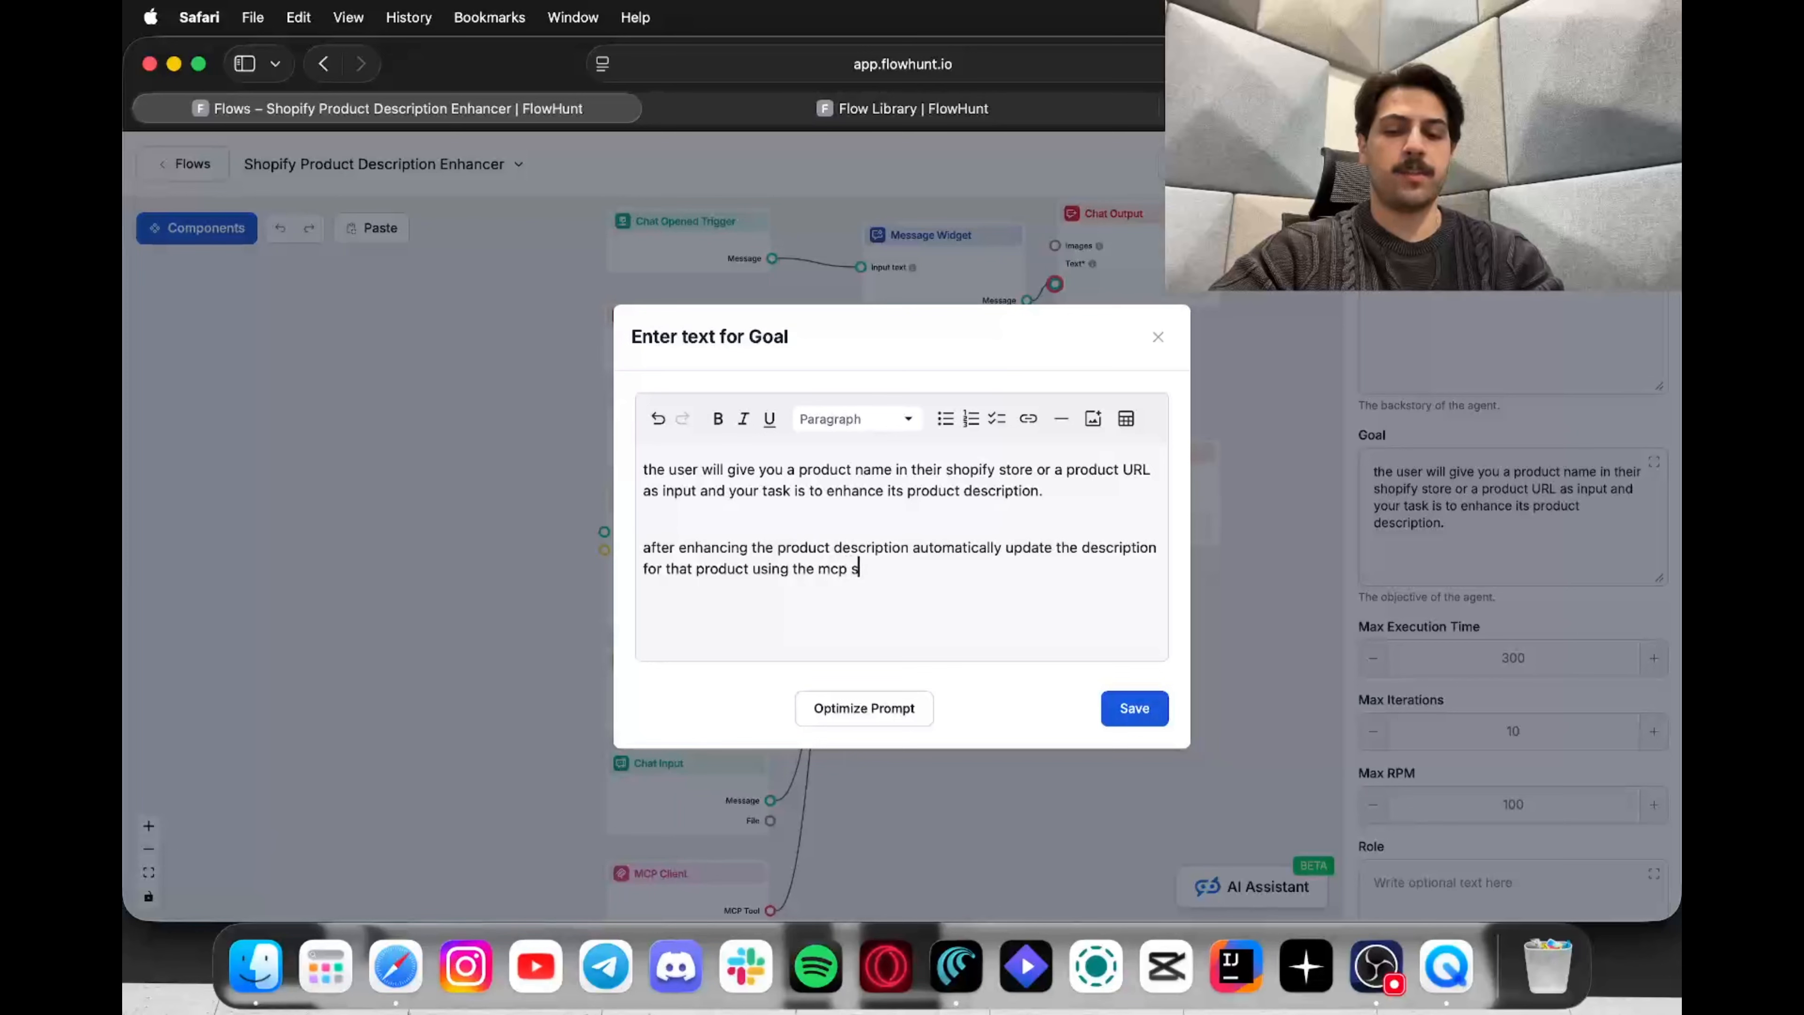
type("erver at you")
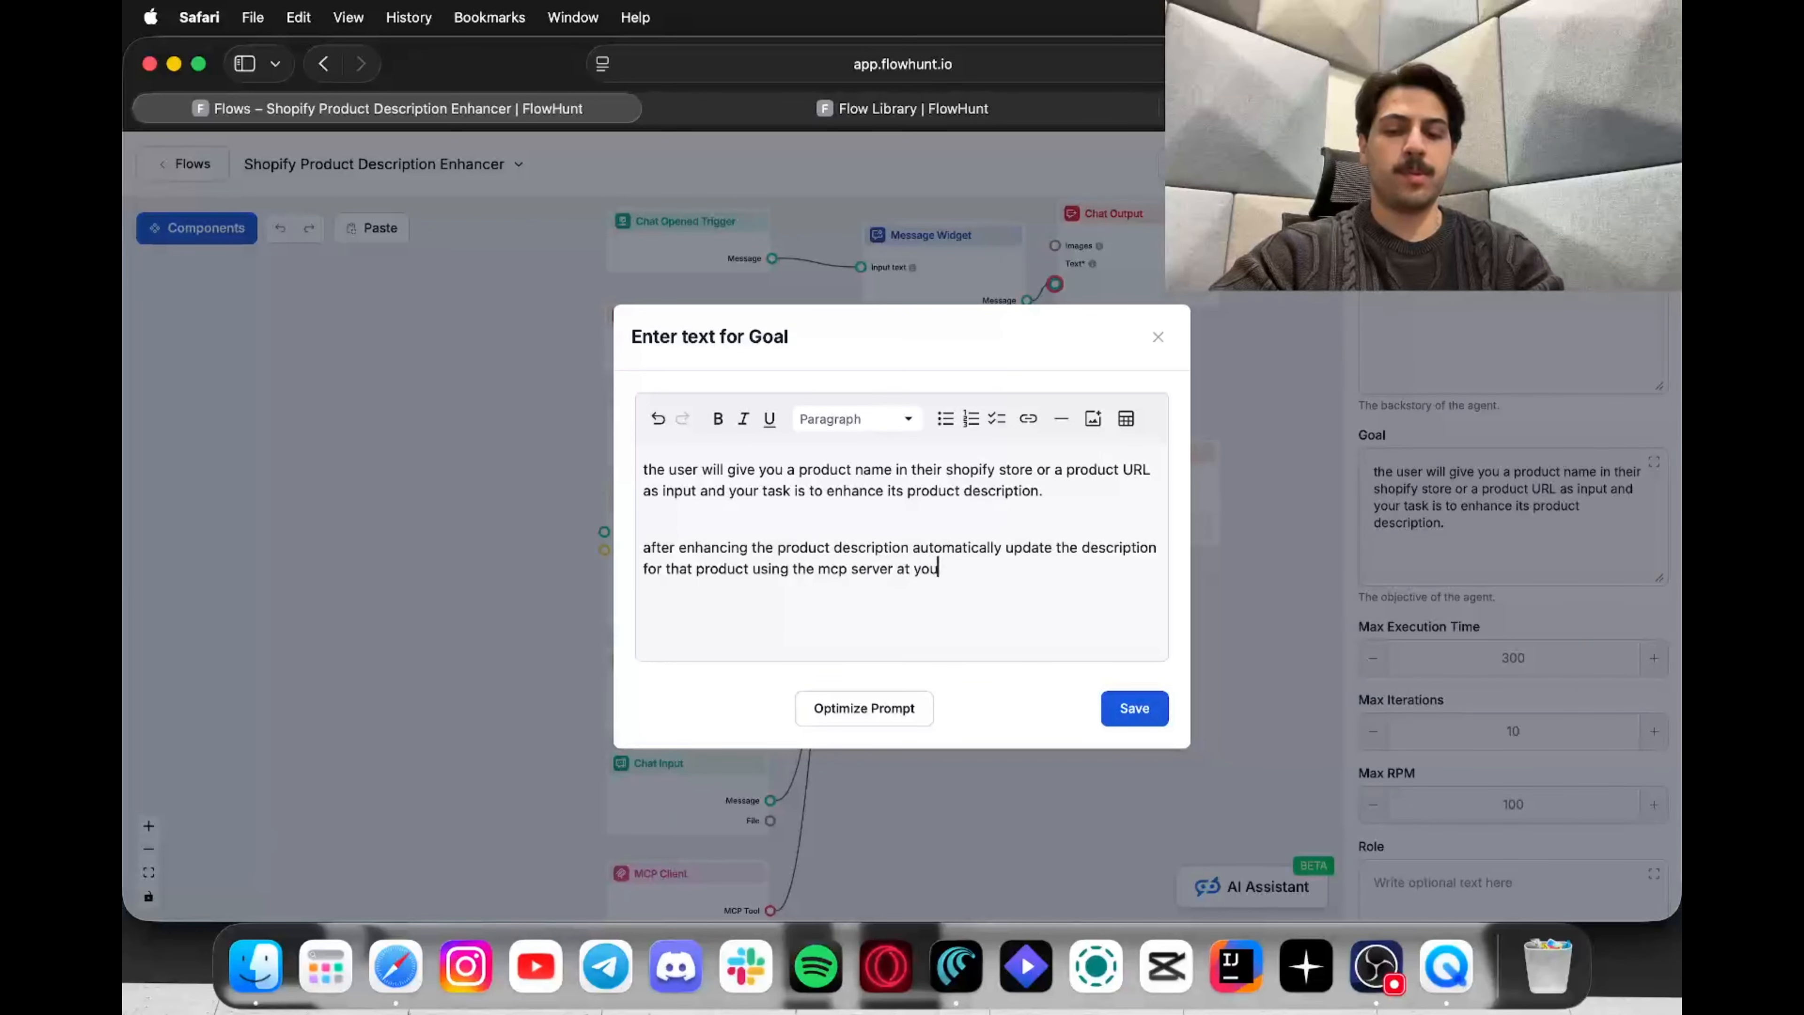
type("r disposal")
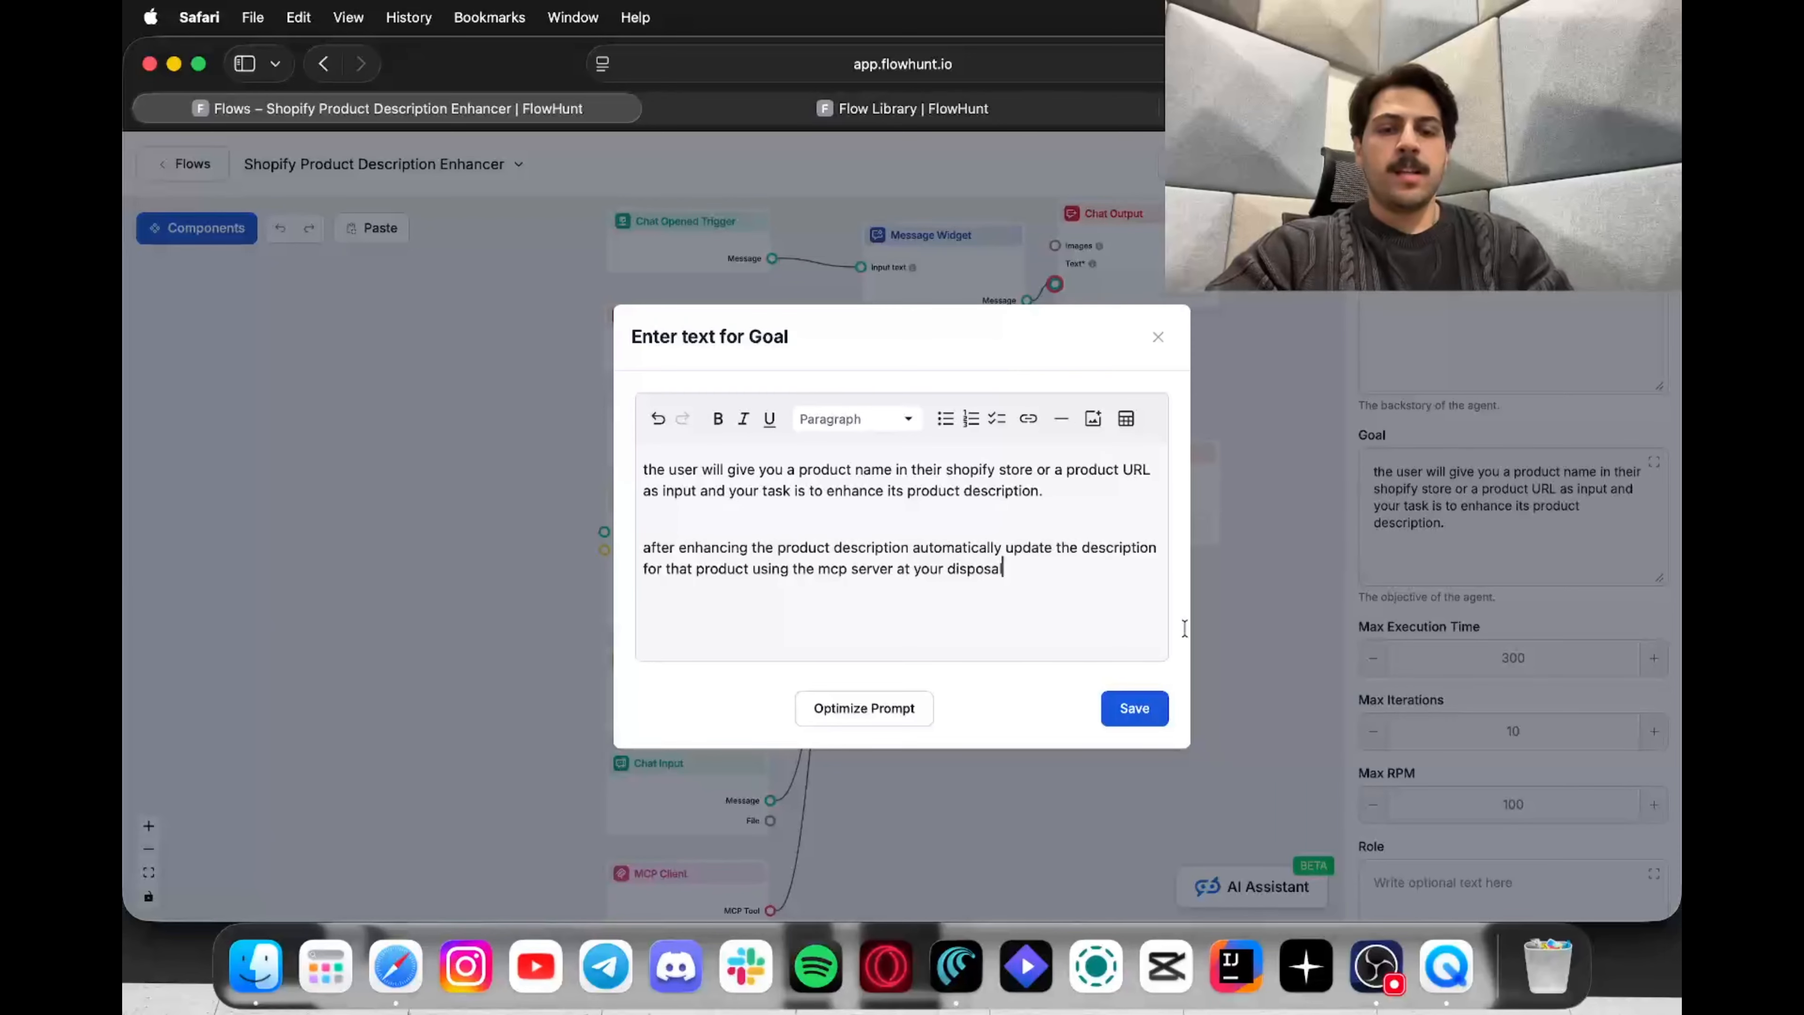
Step: Save the updated goal and select the MCP Client node on the flow canvas
left_click(1135, 725)
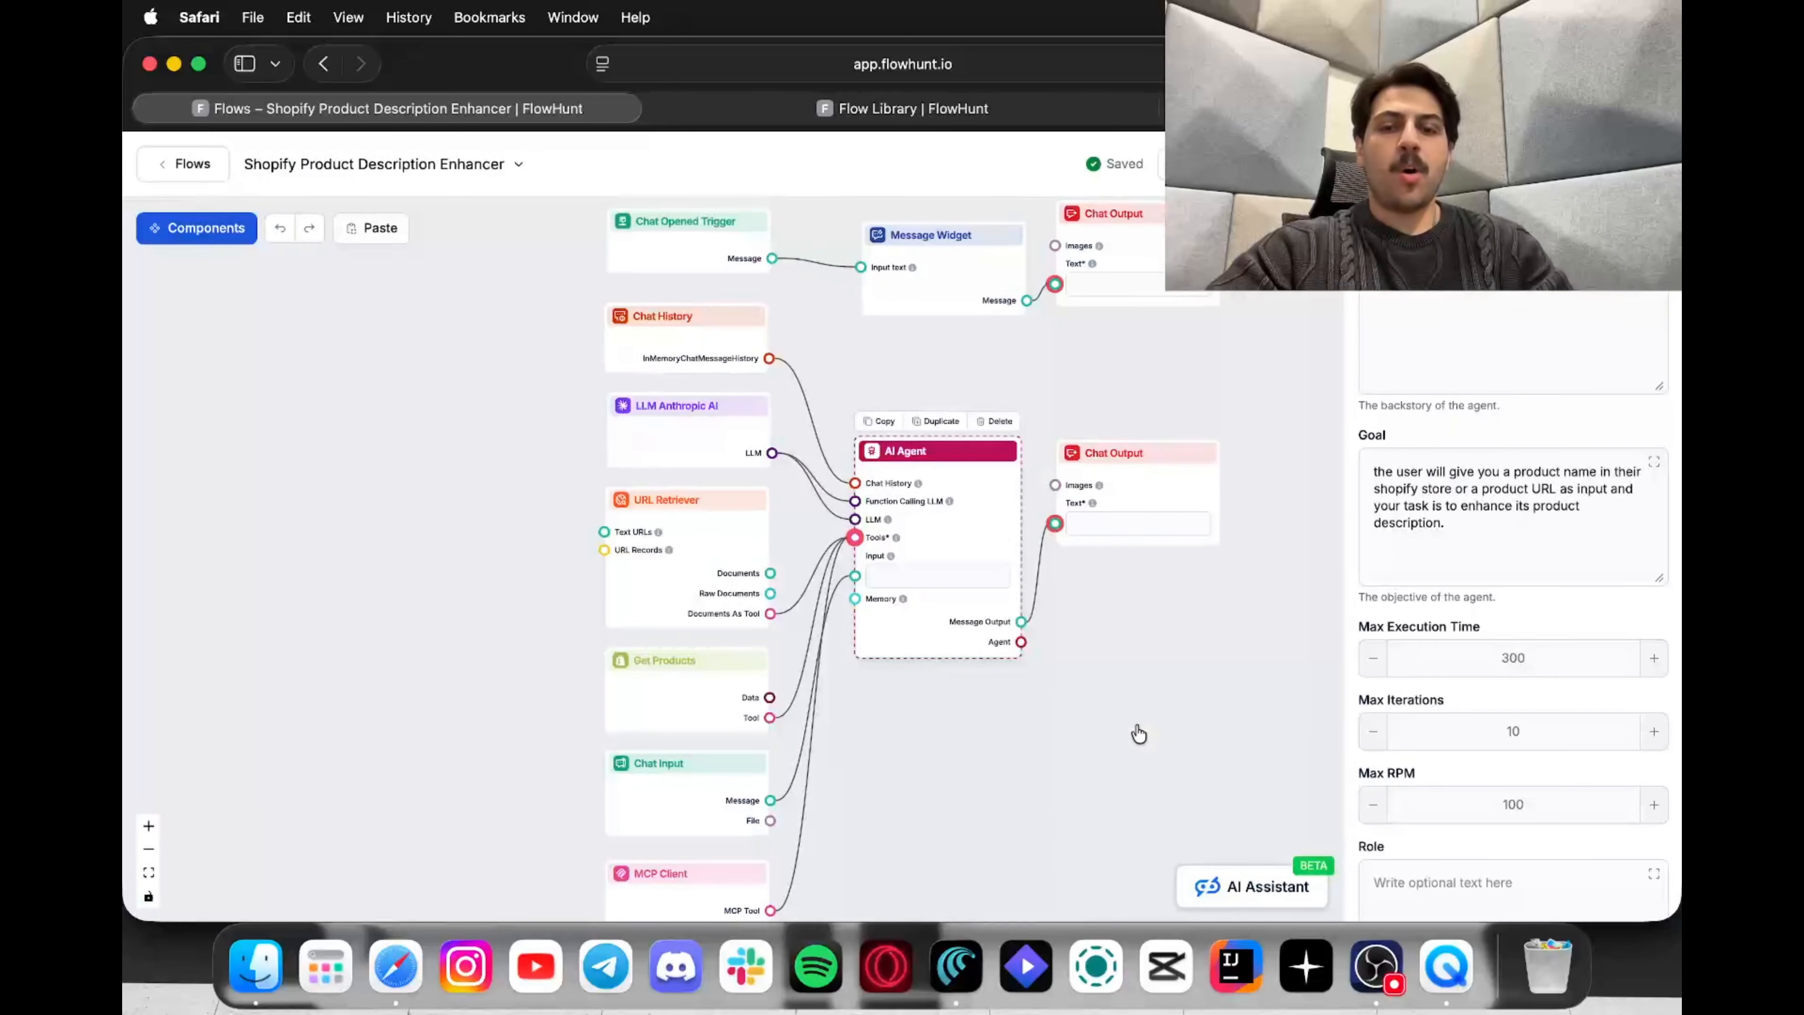
left_click_drag(1035, 708, 1156, 584)
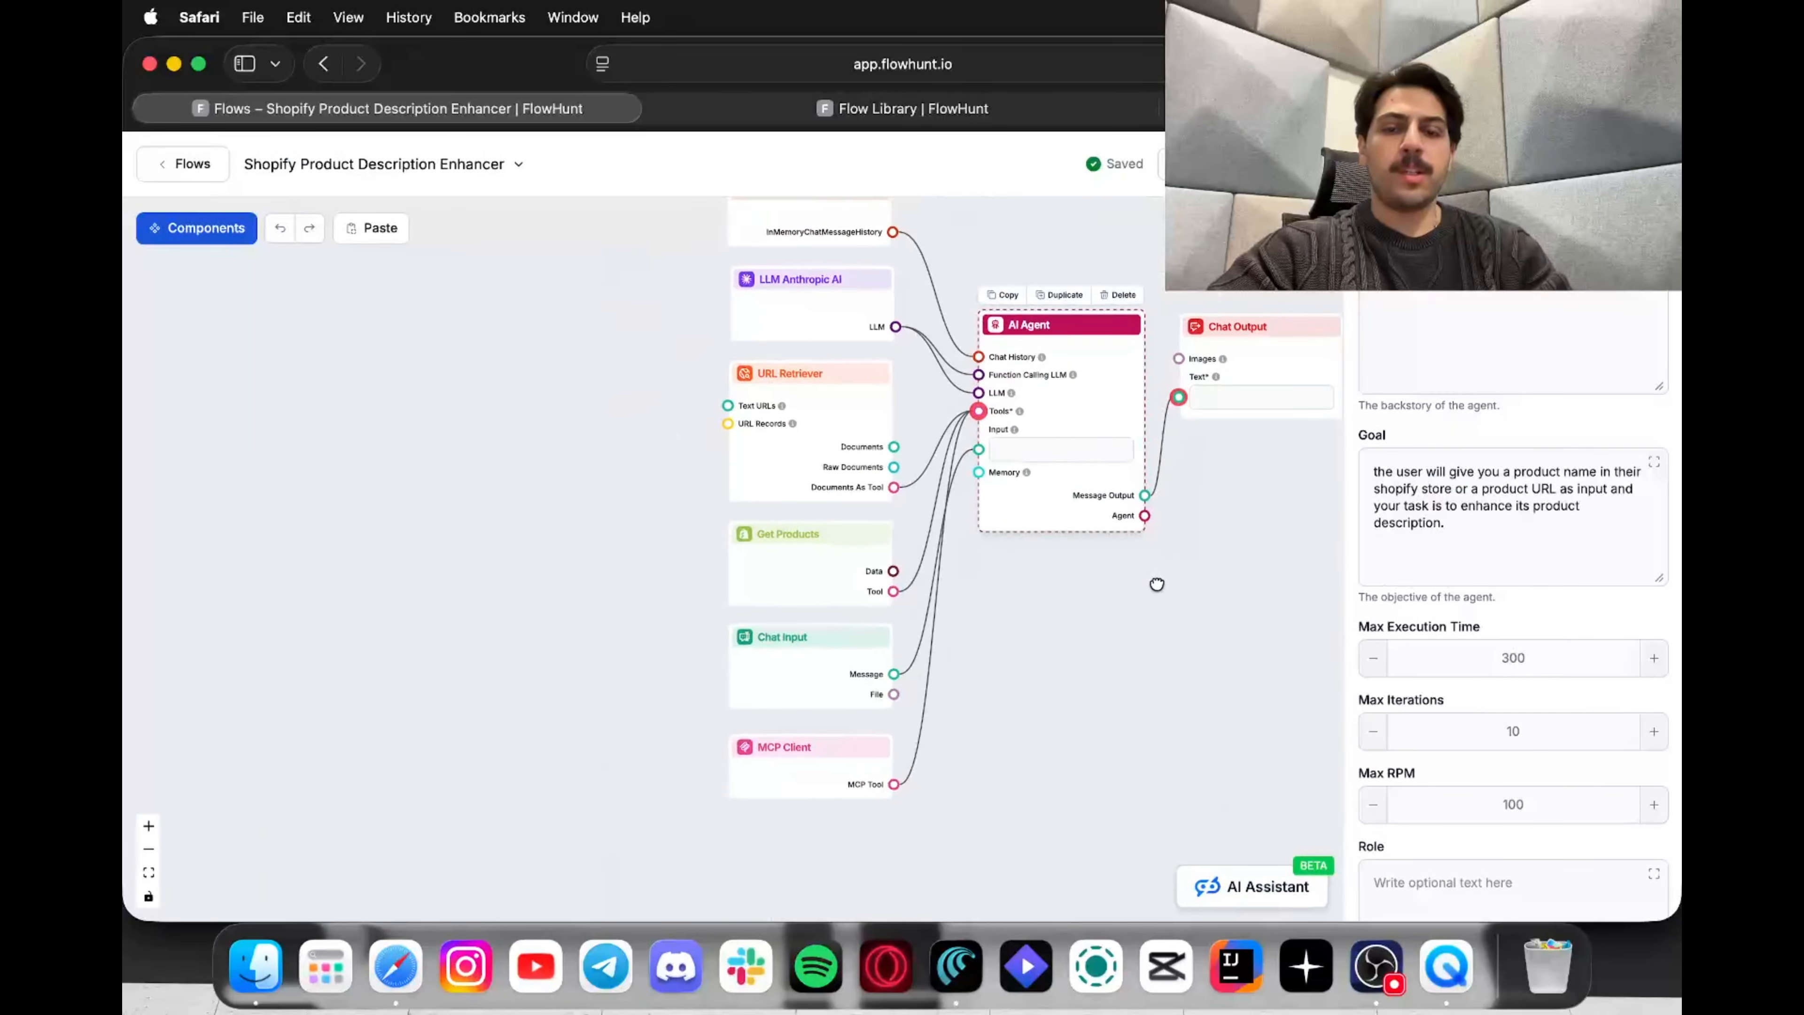
left_click(820, 767)
Step: Enable shopify_get_products on the Shopify MCP Server and update the server
left_click(1575, 549)
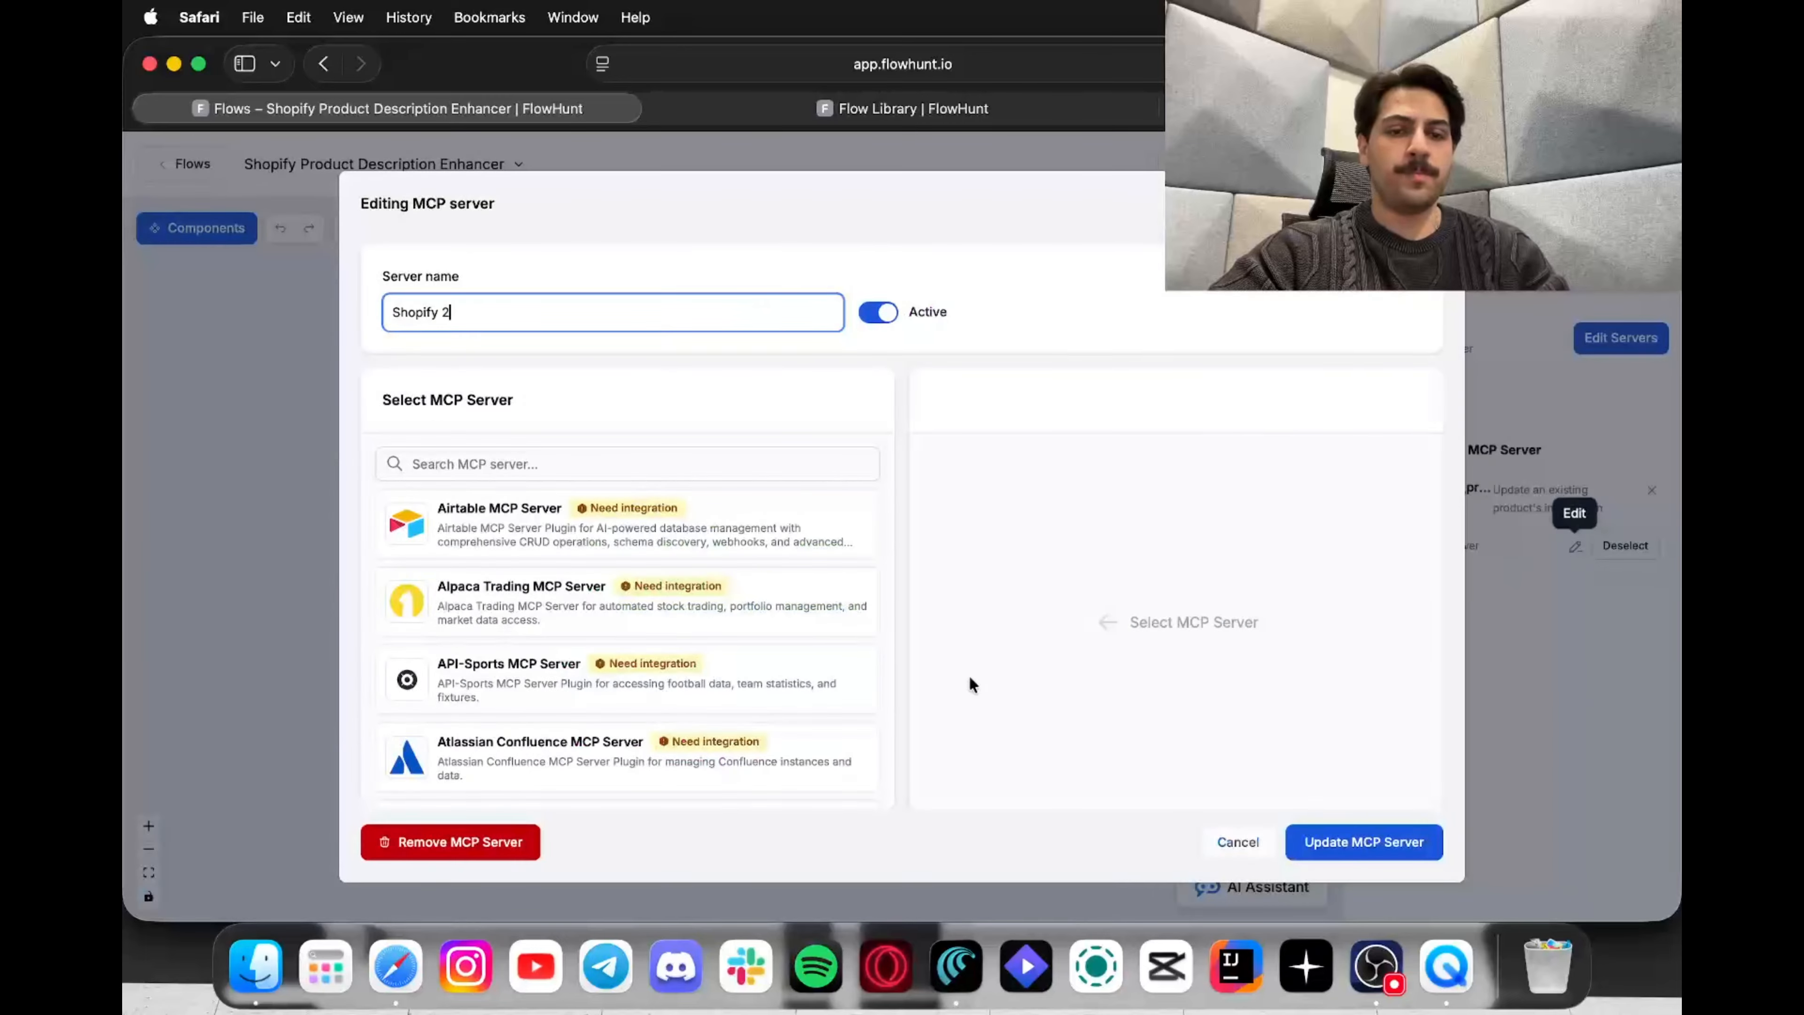
scroll(576, 647, "down", 15)
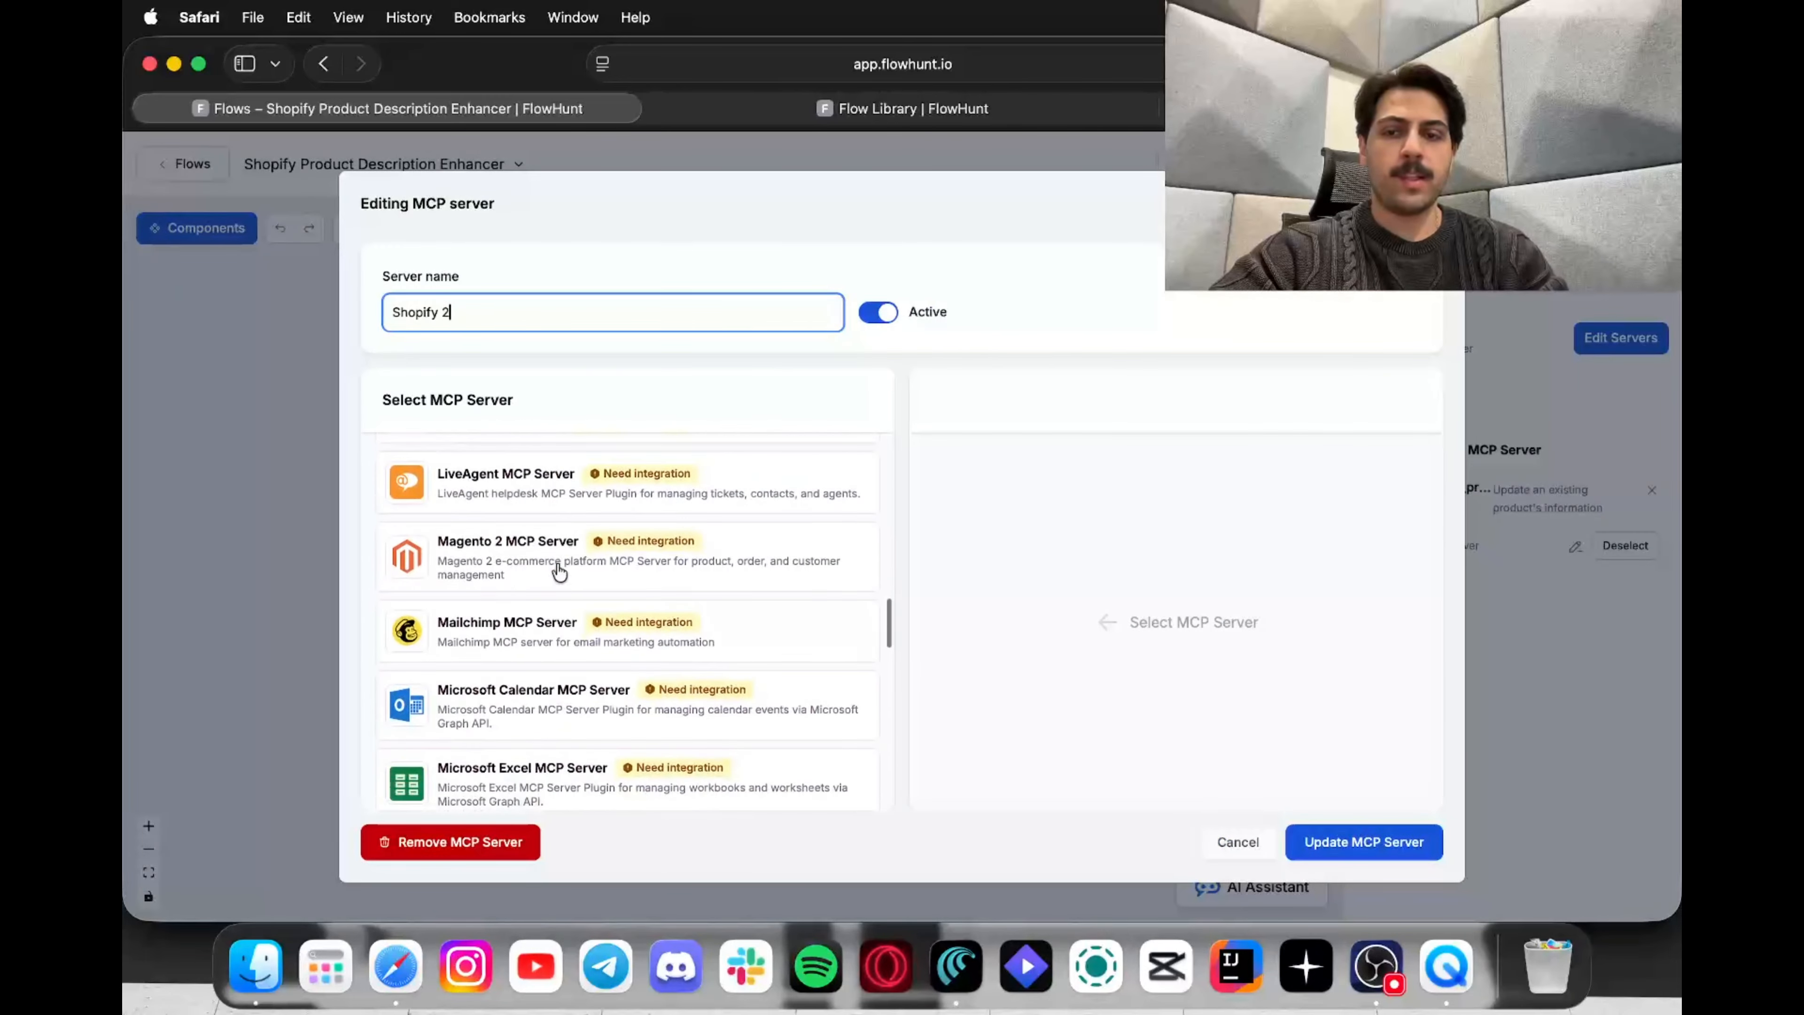
scroll(556, 525, "up", 20)
left_click(563, 458)
type("shop")
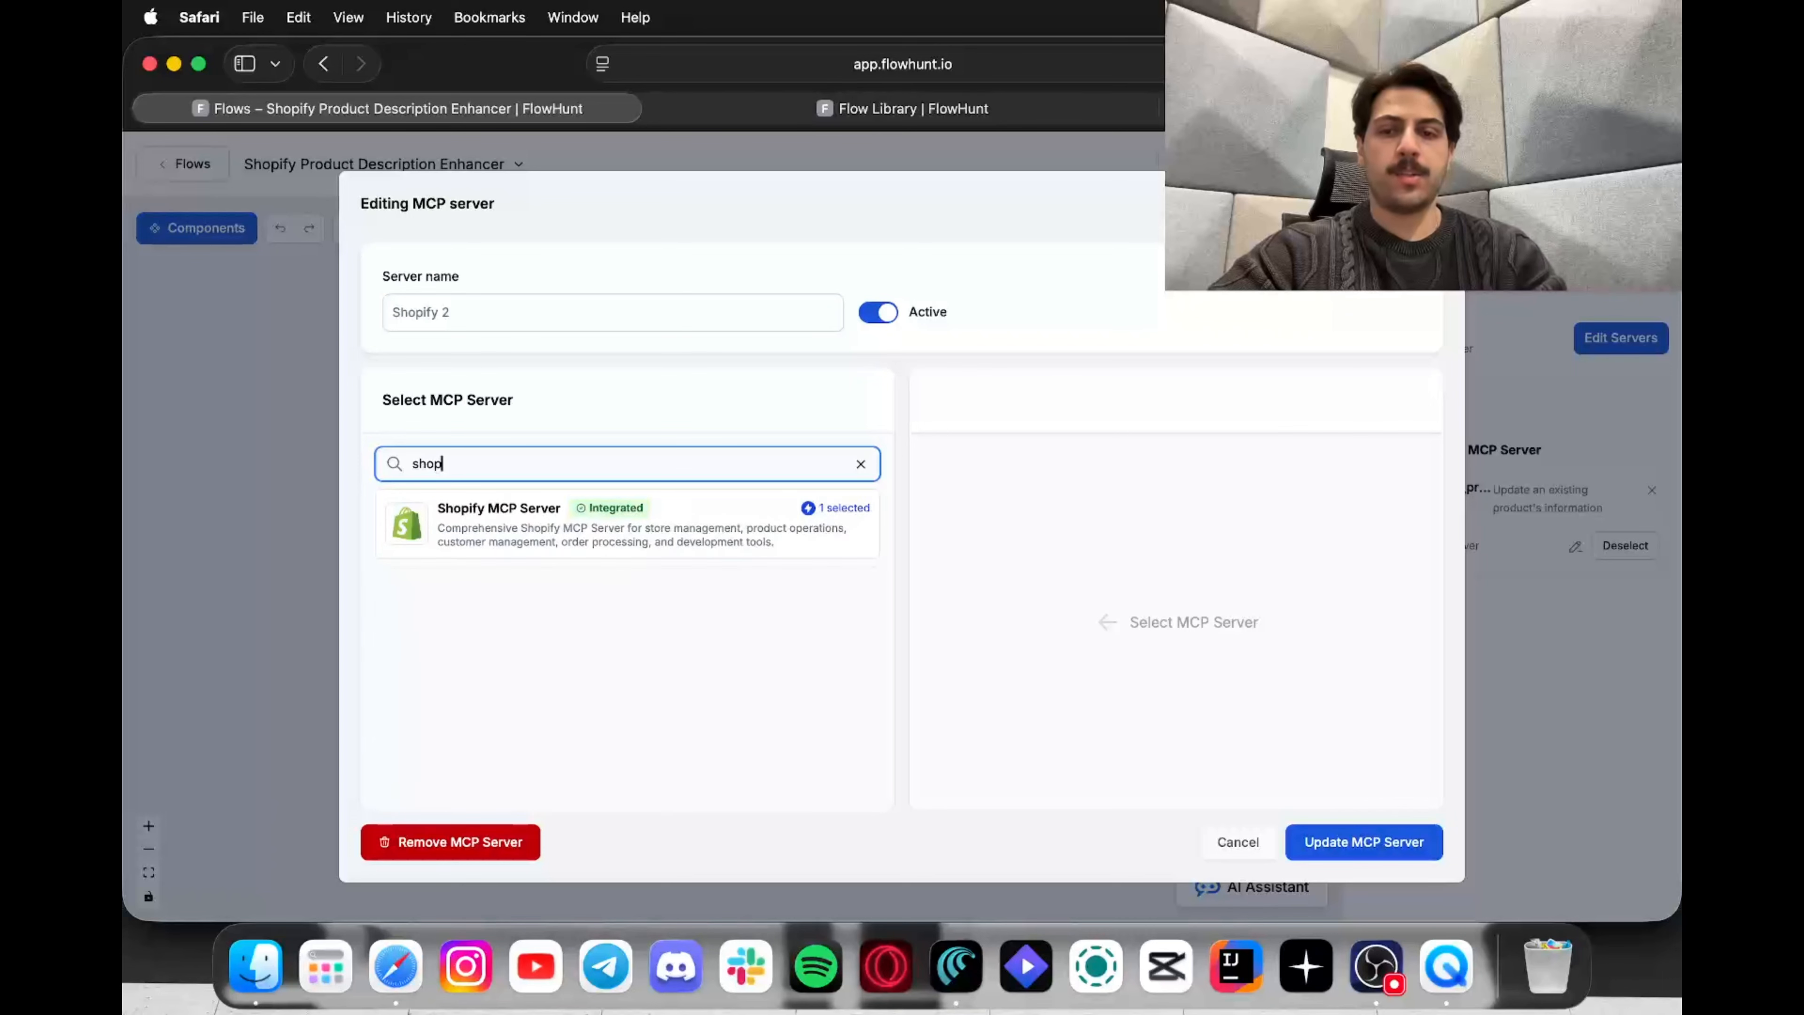
left_click(576, 540)
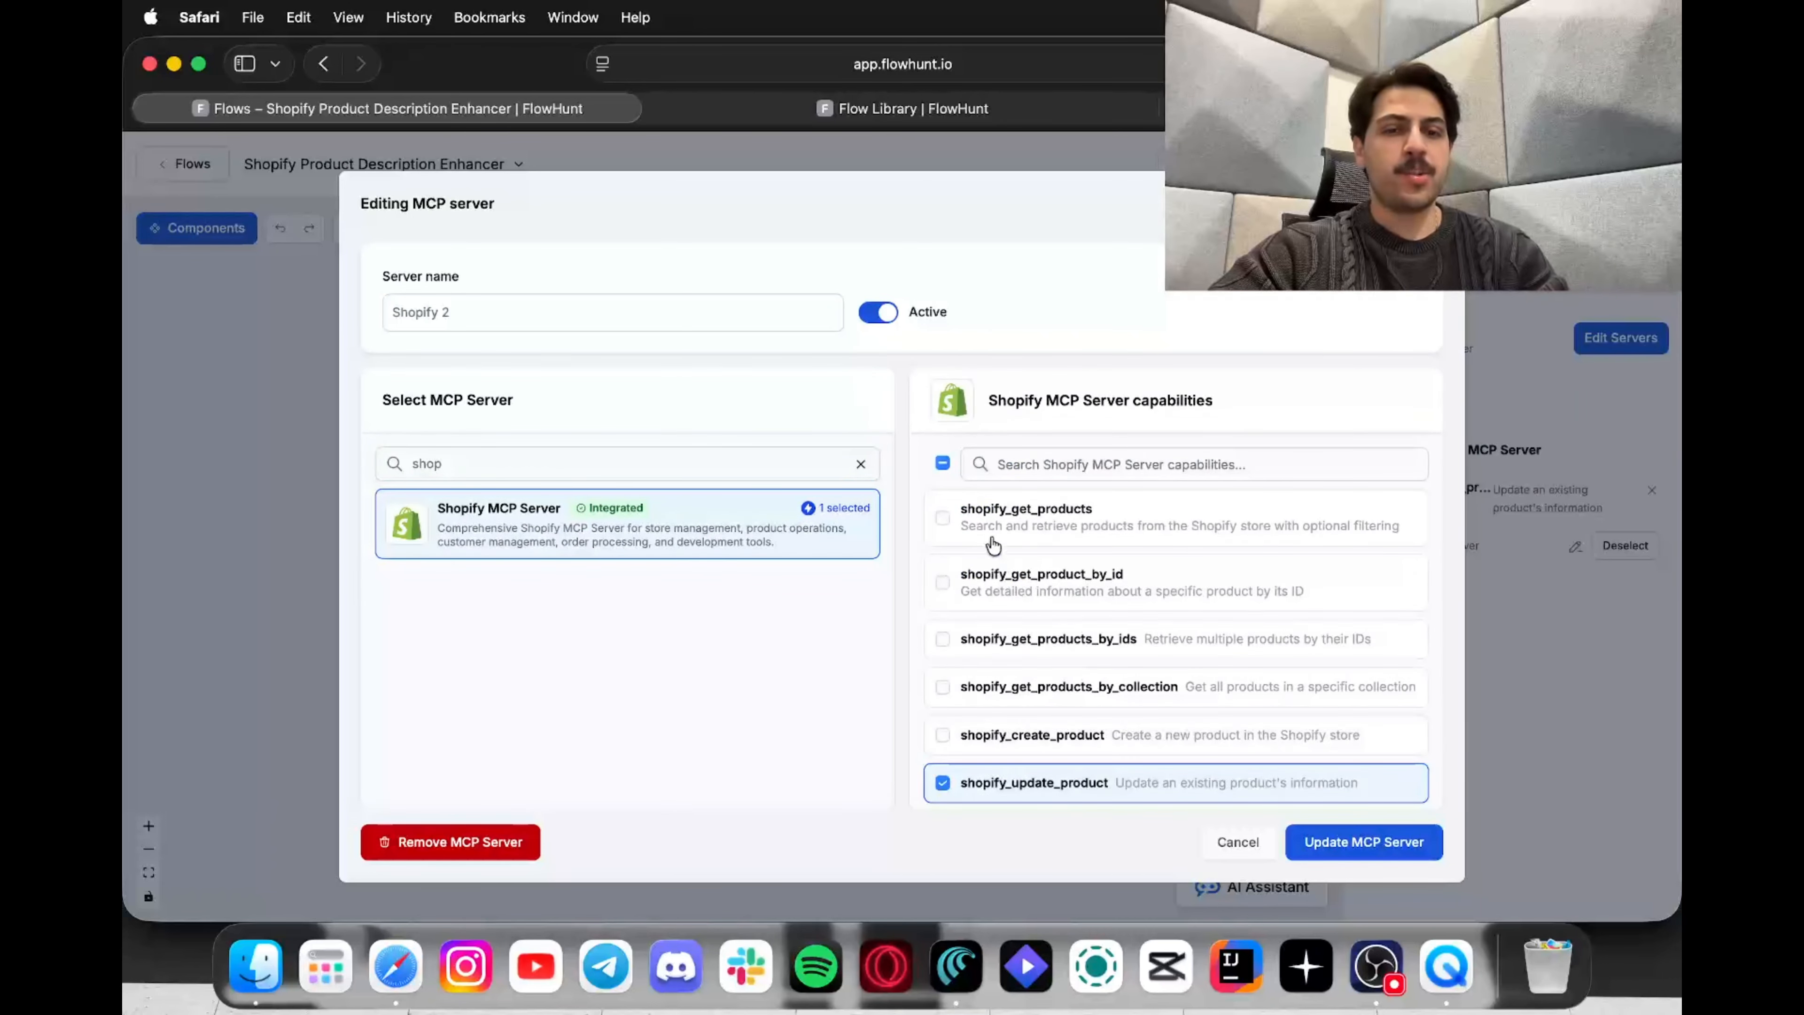
left_click(942, 518)
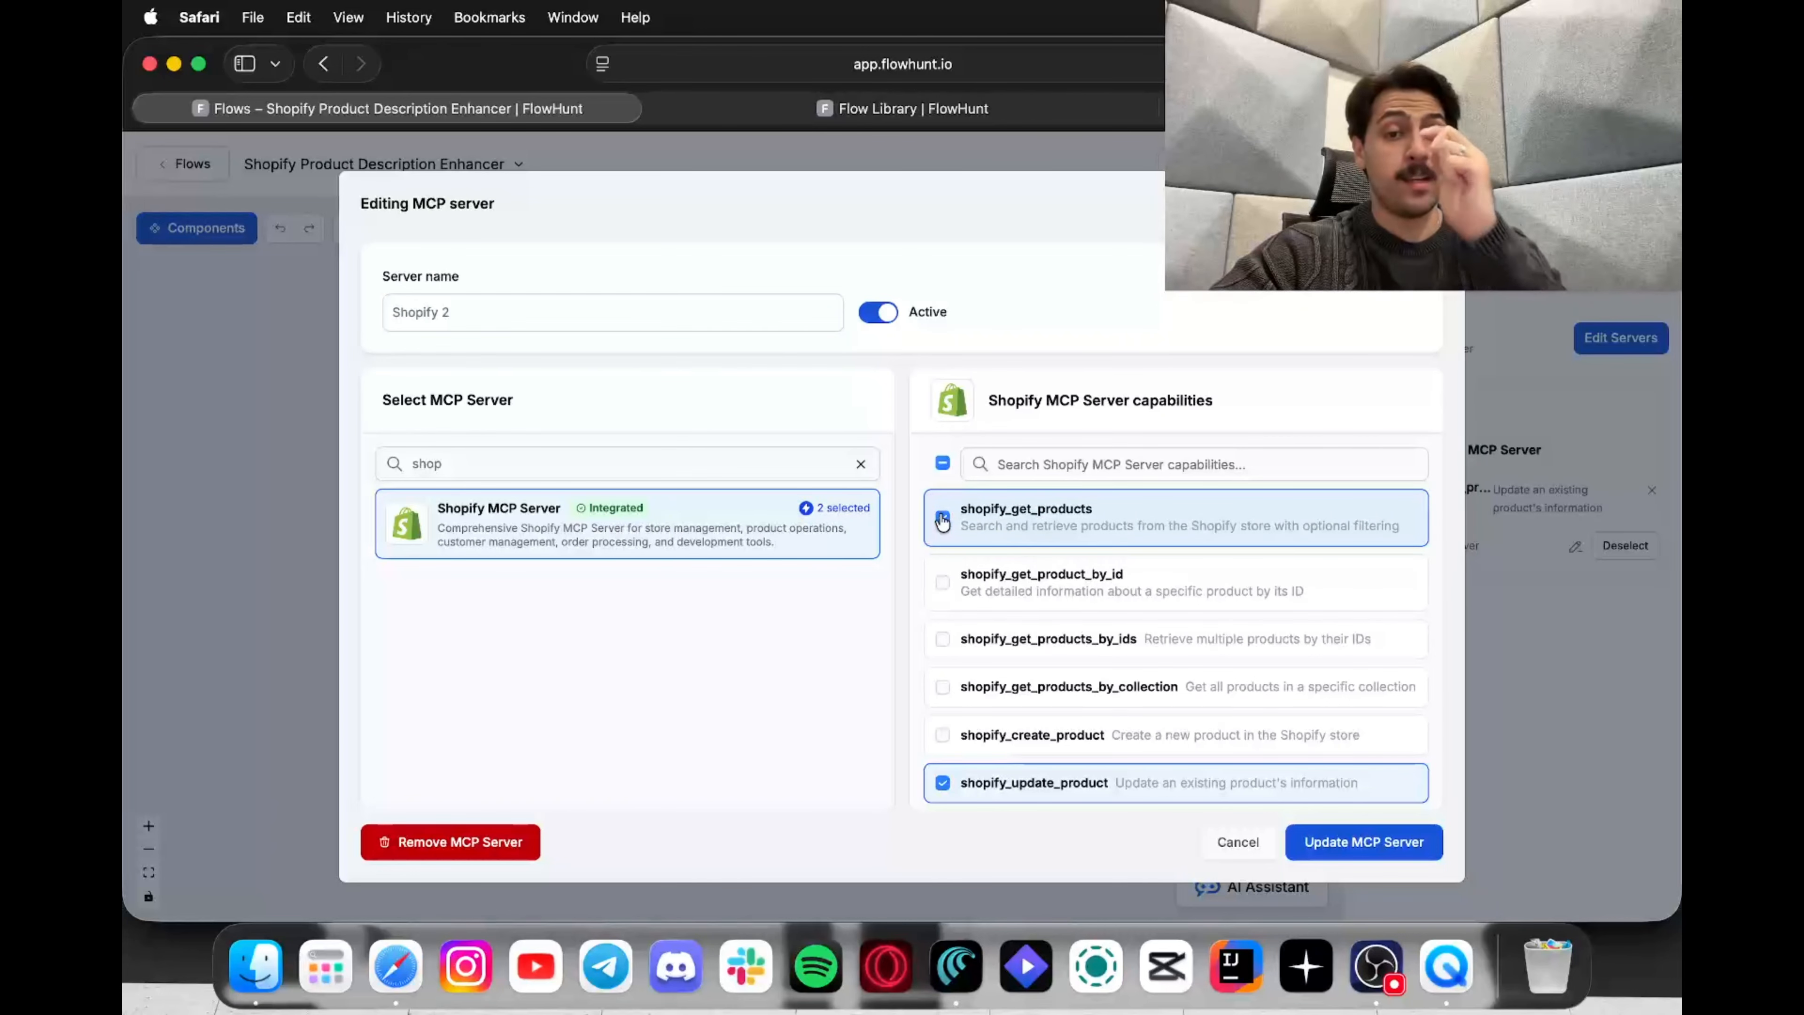
left_click(1344, 850)
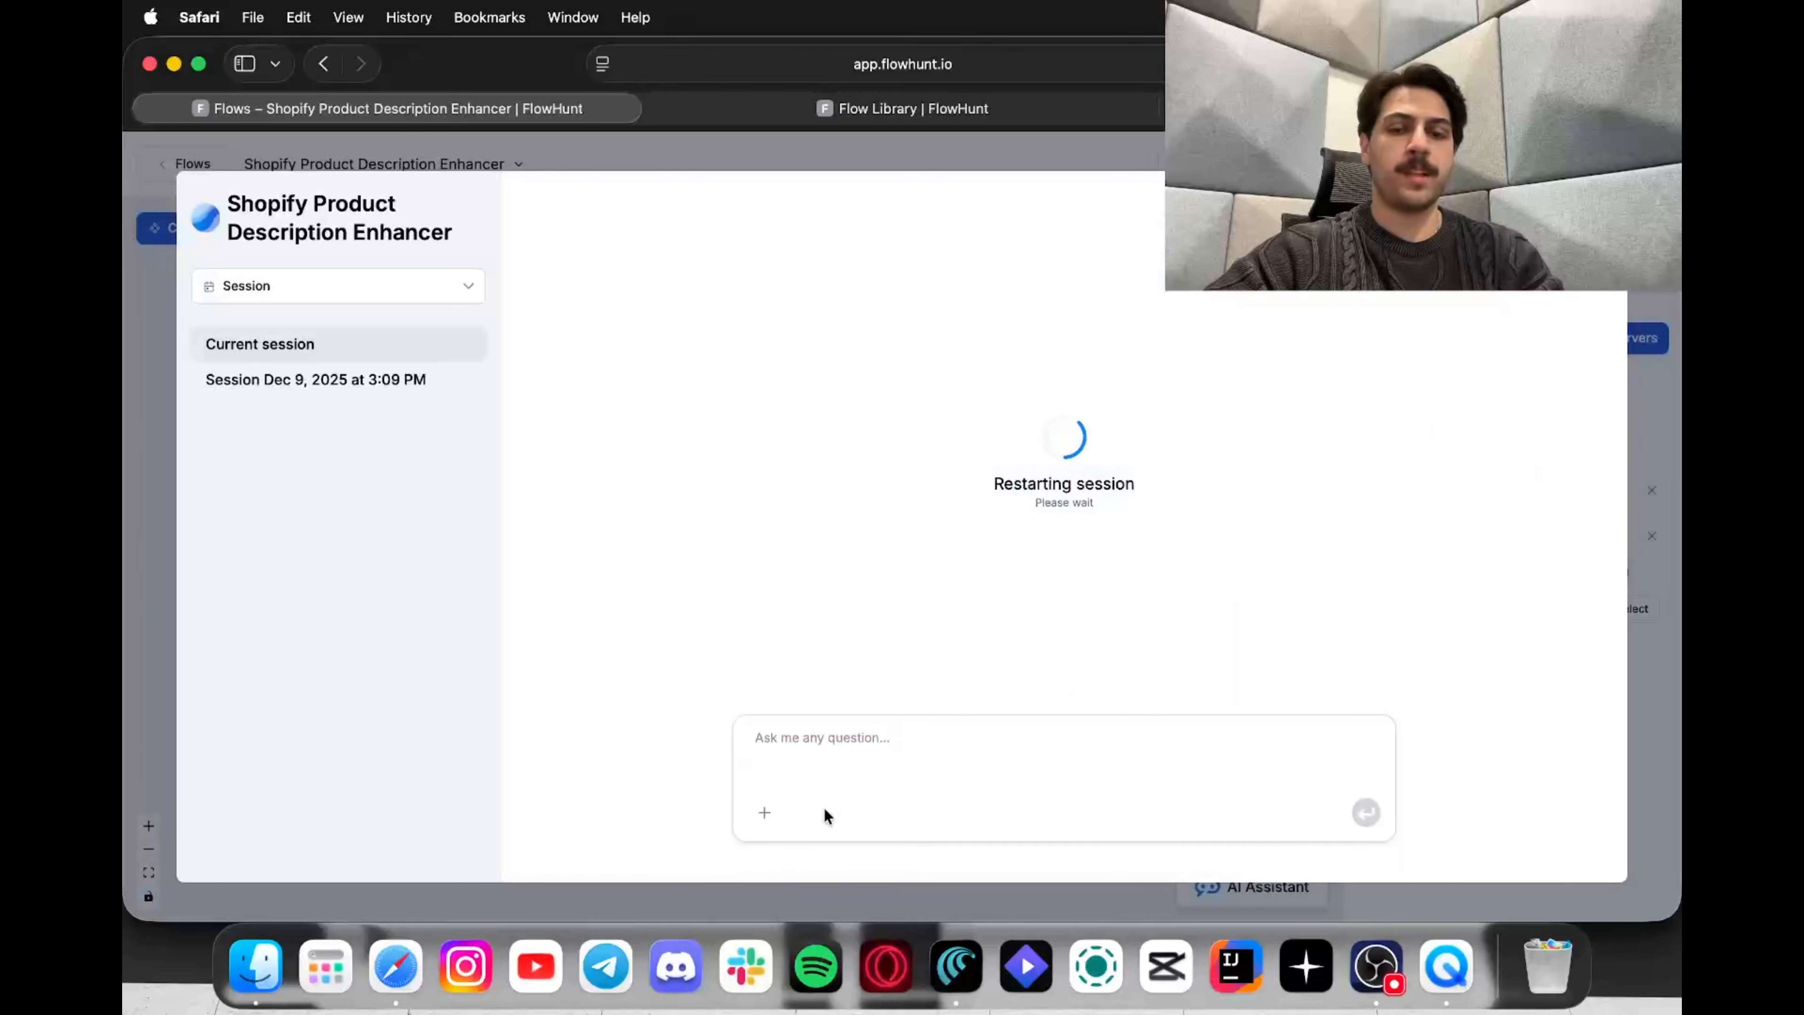
Step: Start a new chat session, send 'iPhone 16' to the agent, then switch to Shopify's product page
left_click(866, 745)
type("iPhone 16")
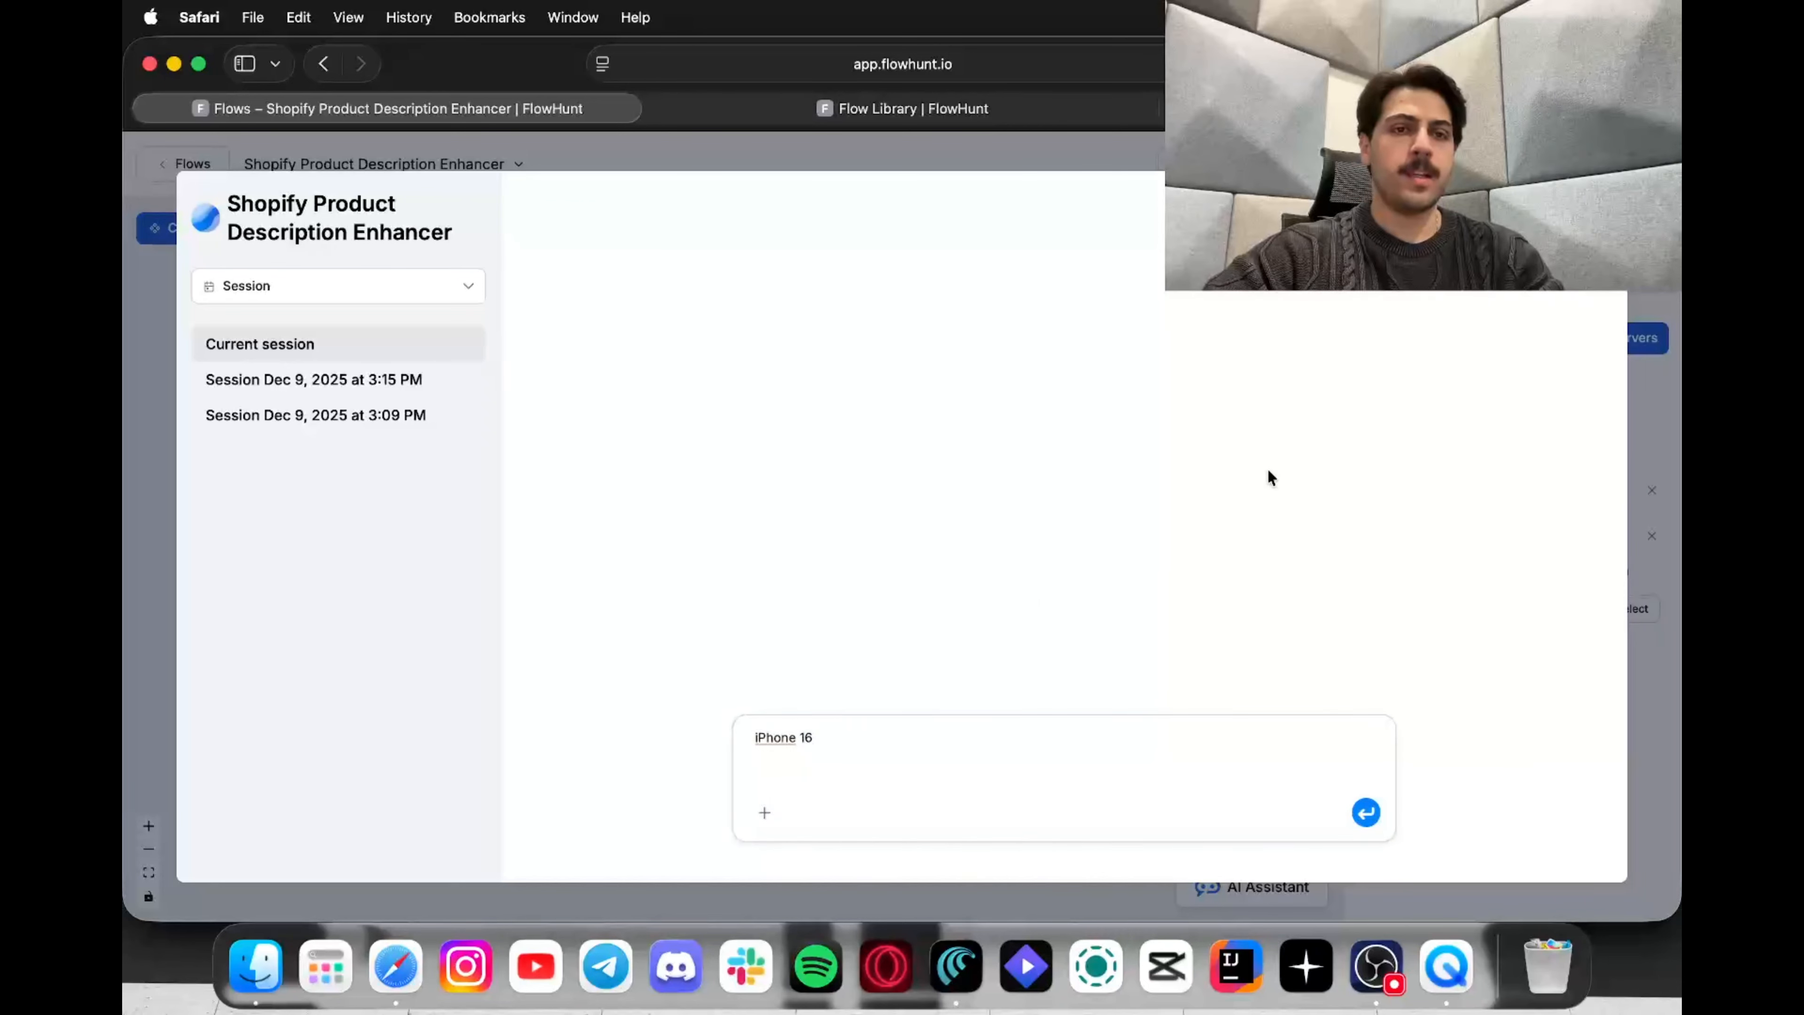
left_click(1366, 813)
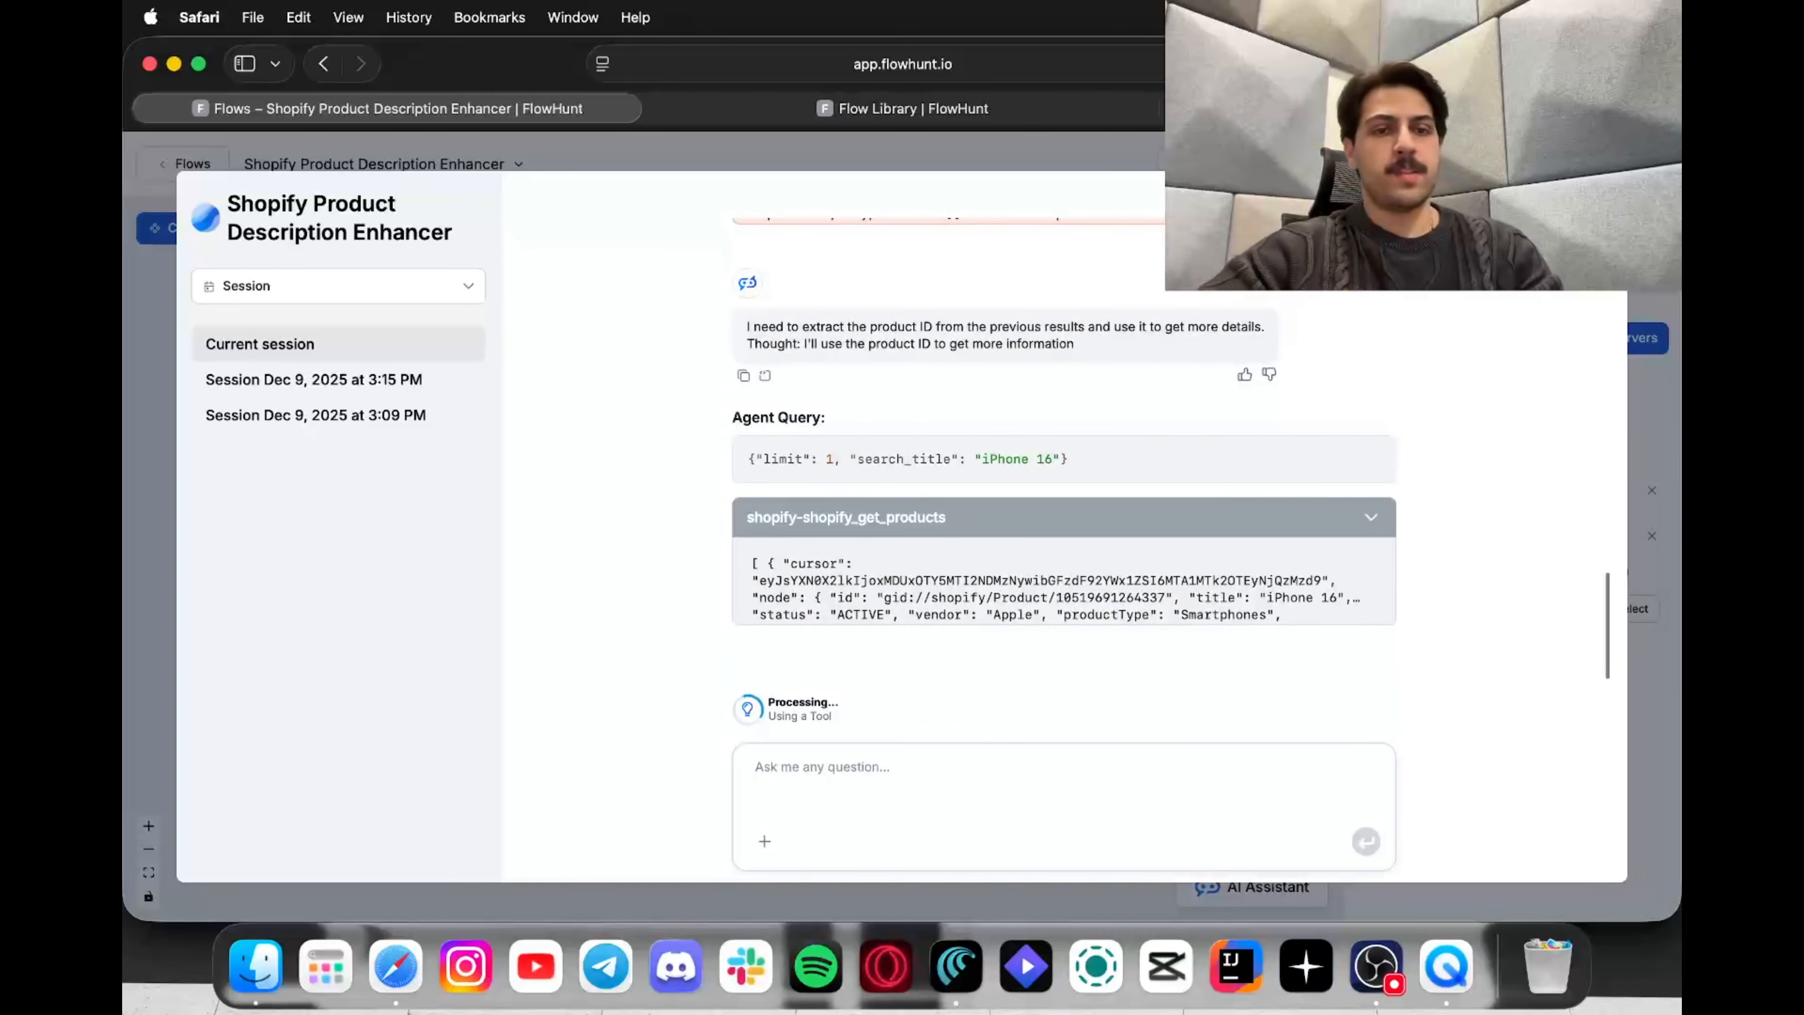
key("ctrl+shift+Tab")
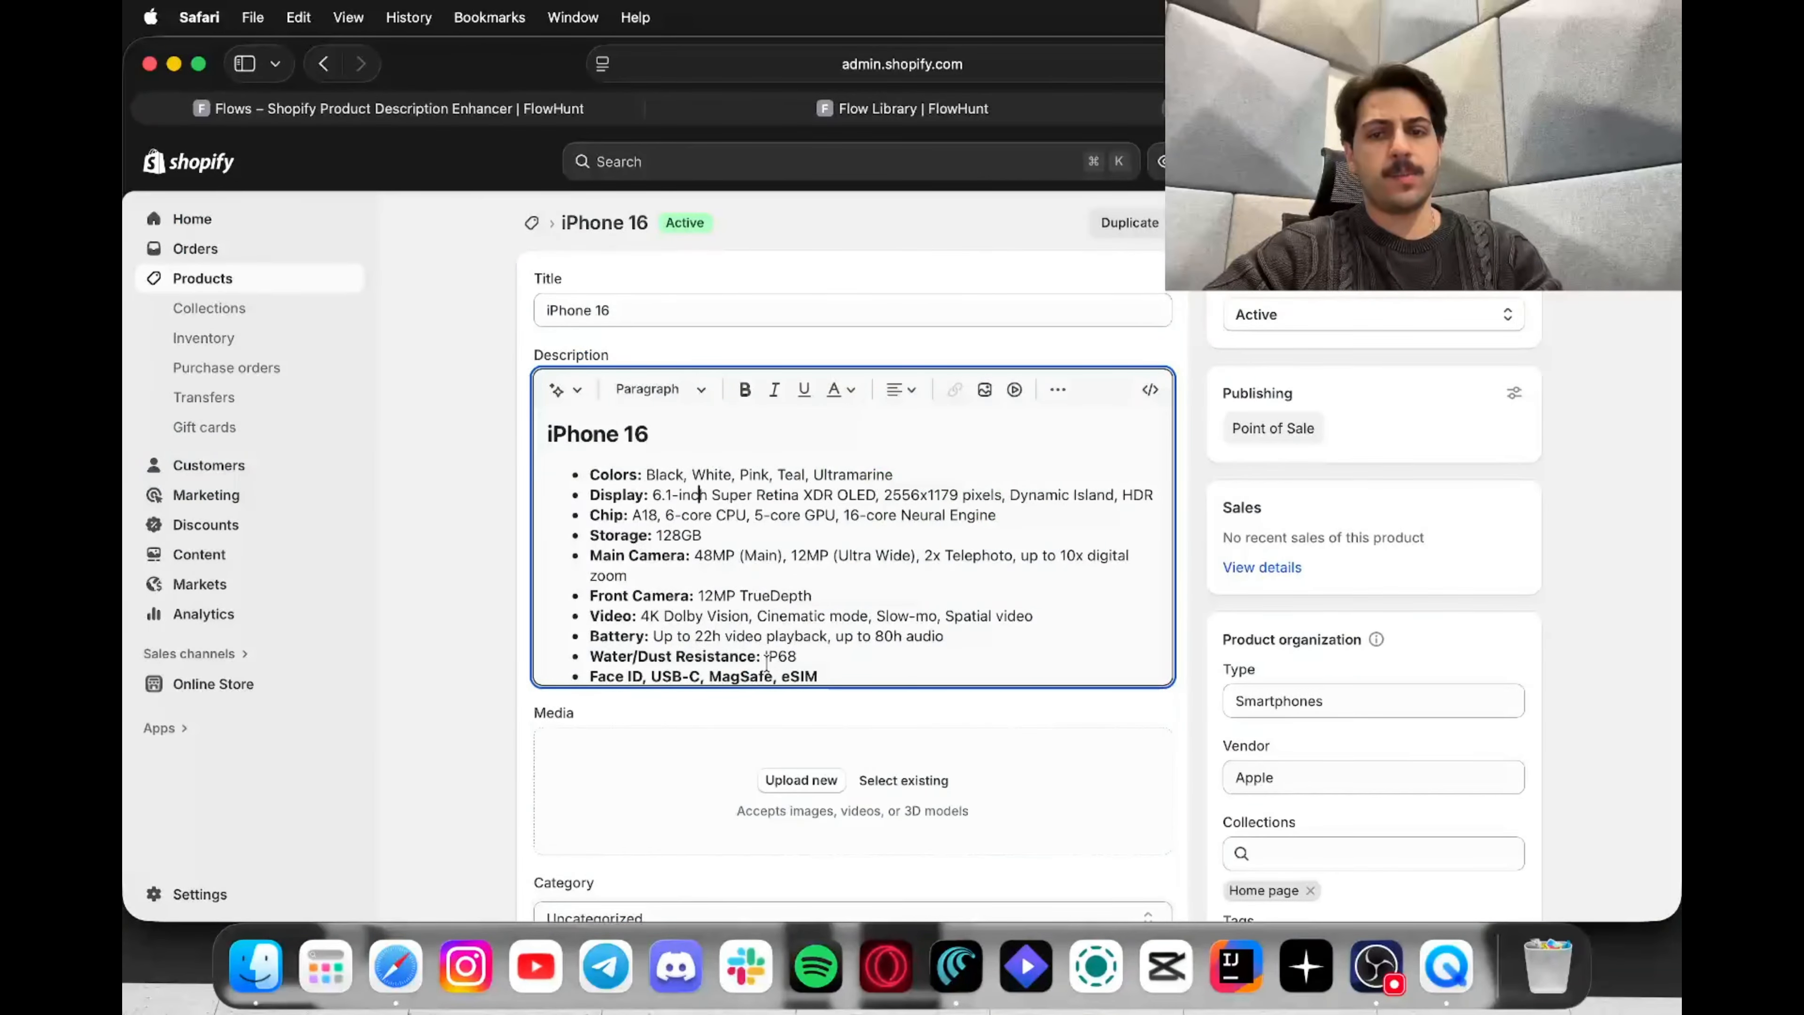
Step: Look over the iPhone 16's original bullet-list description, then go back to the FlowHunt chat
scroll(766, 660, "down", 3)
scroll(799, 551, "up", 5)
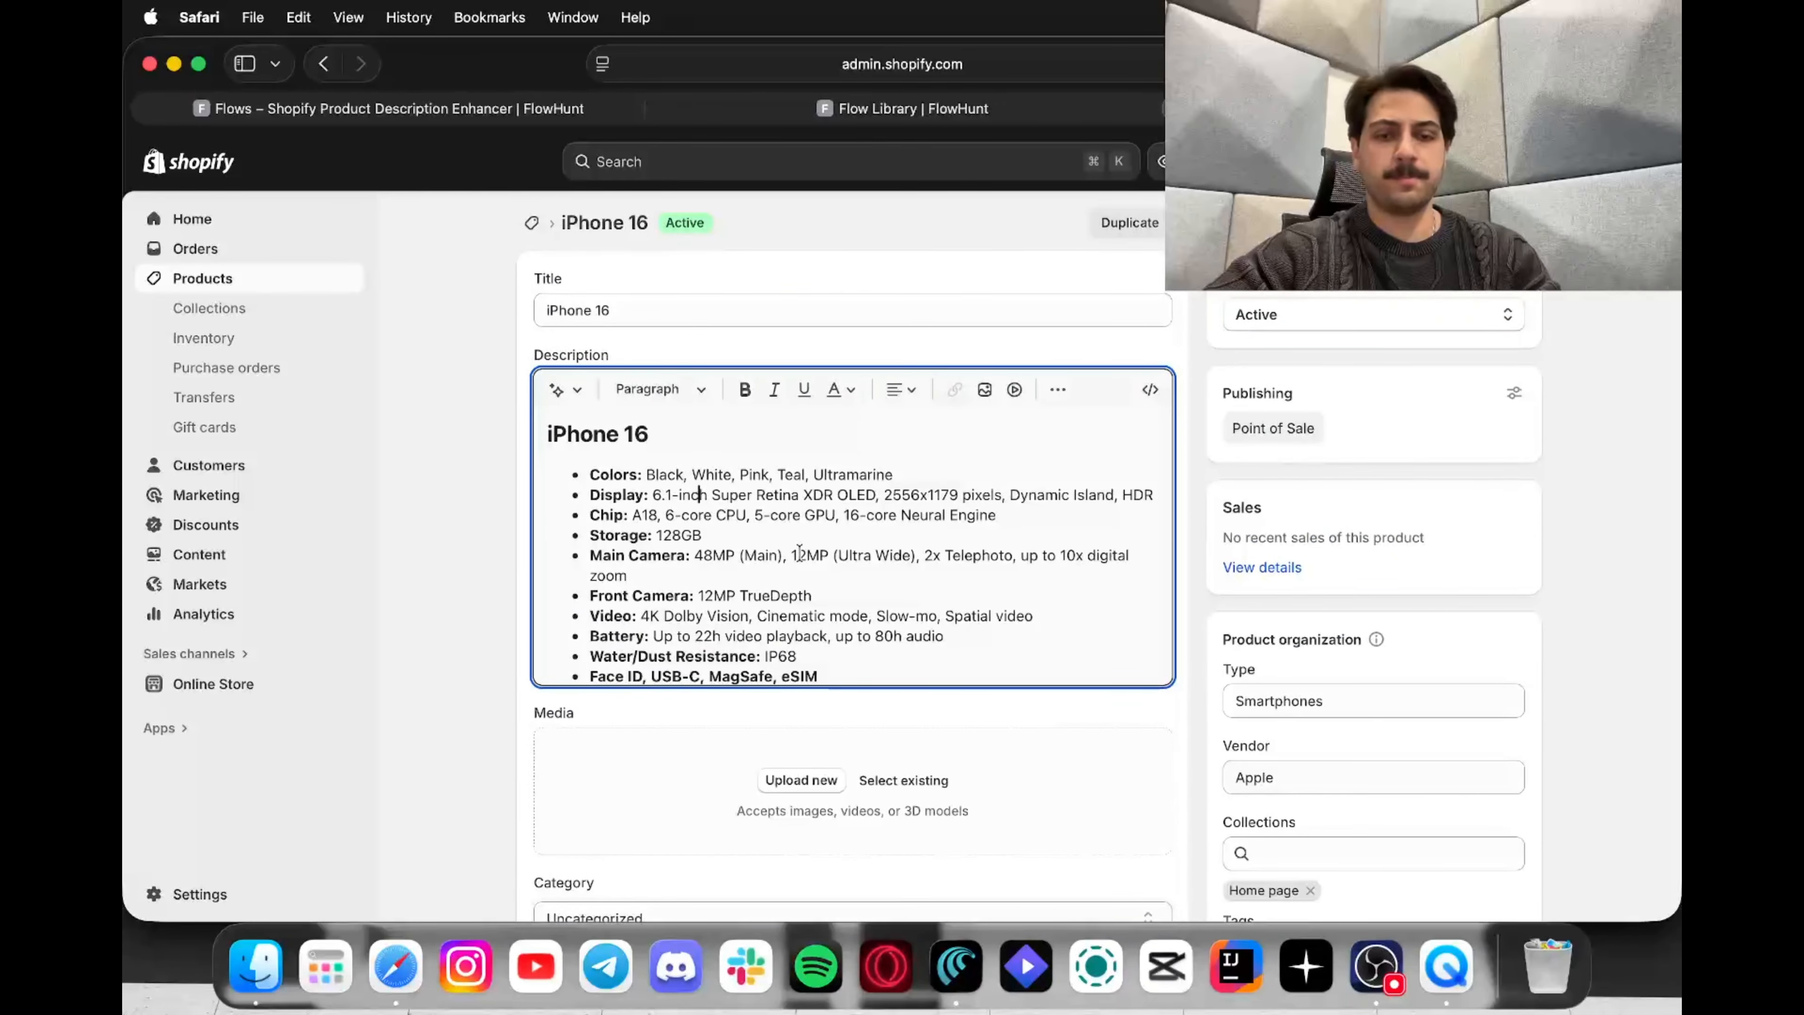
scroll(459, 316, "left", 10)
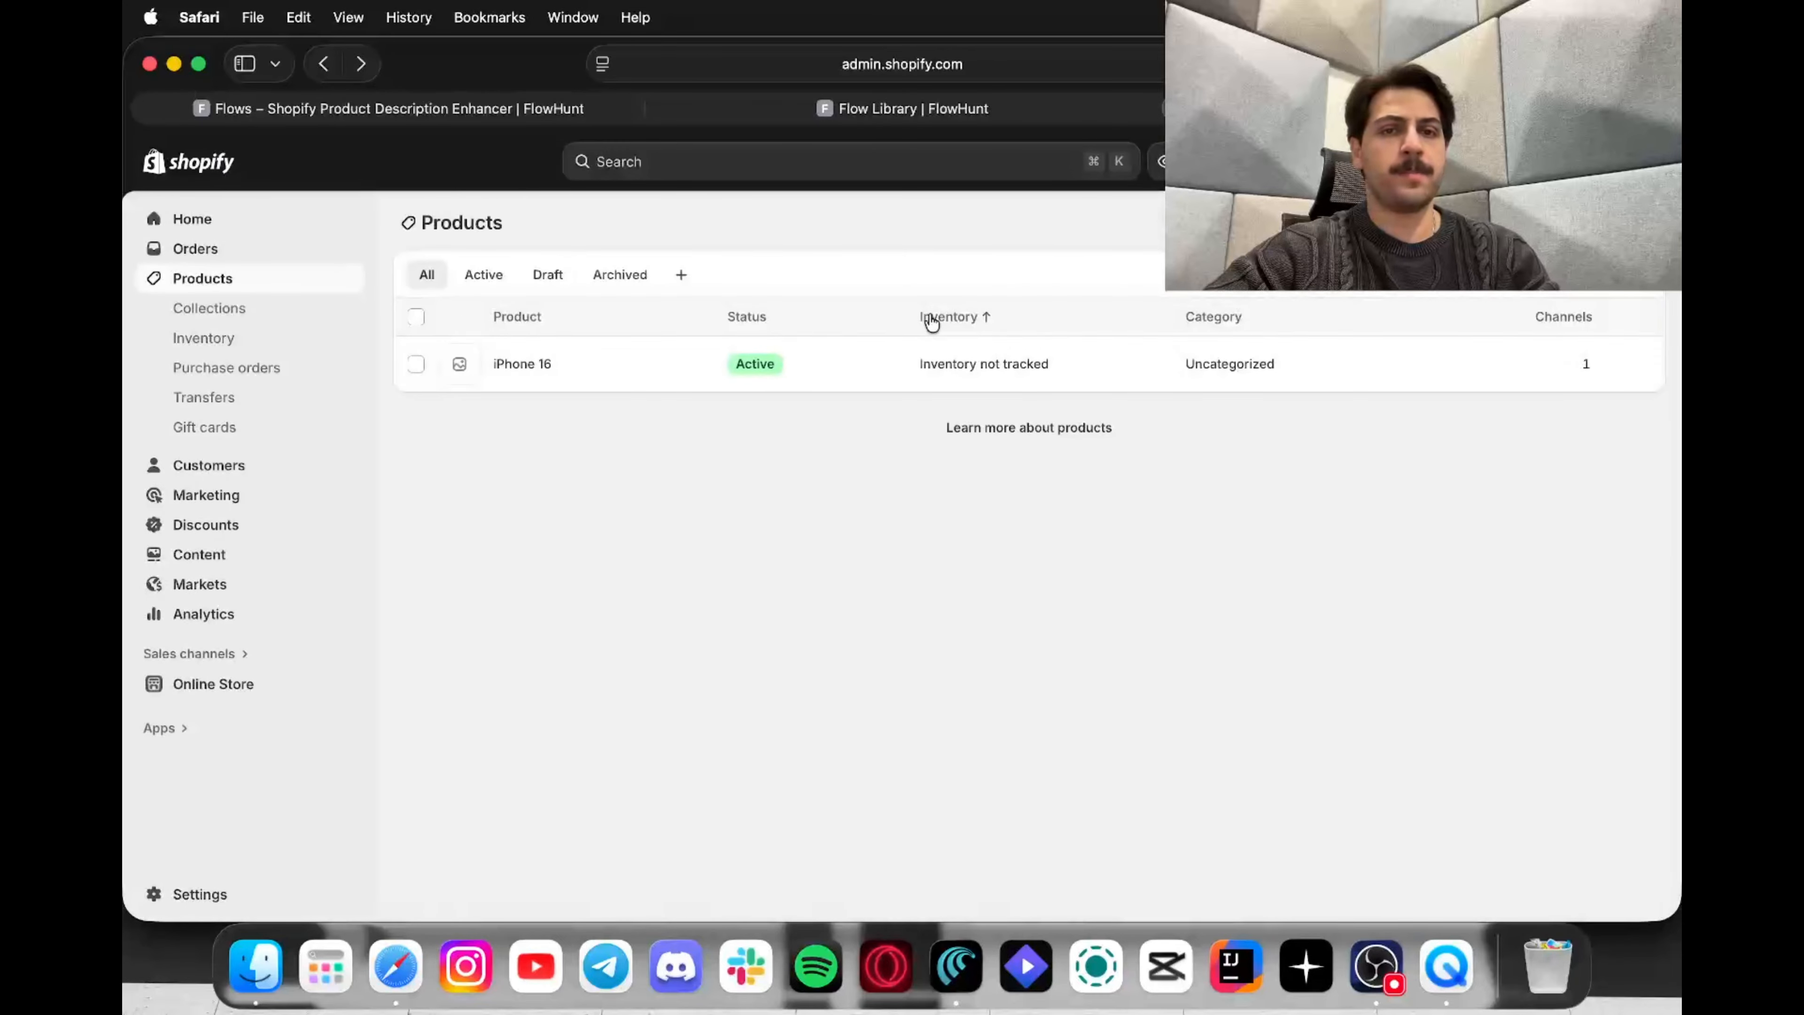
left_click(415, 117)
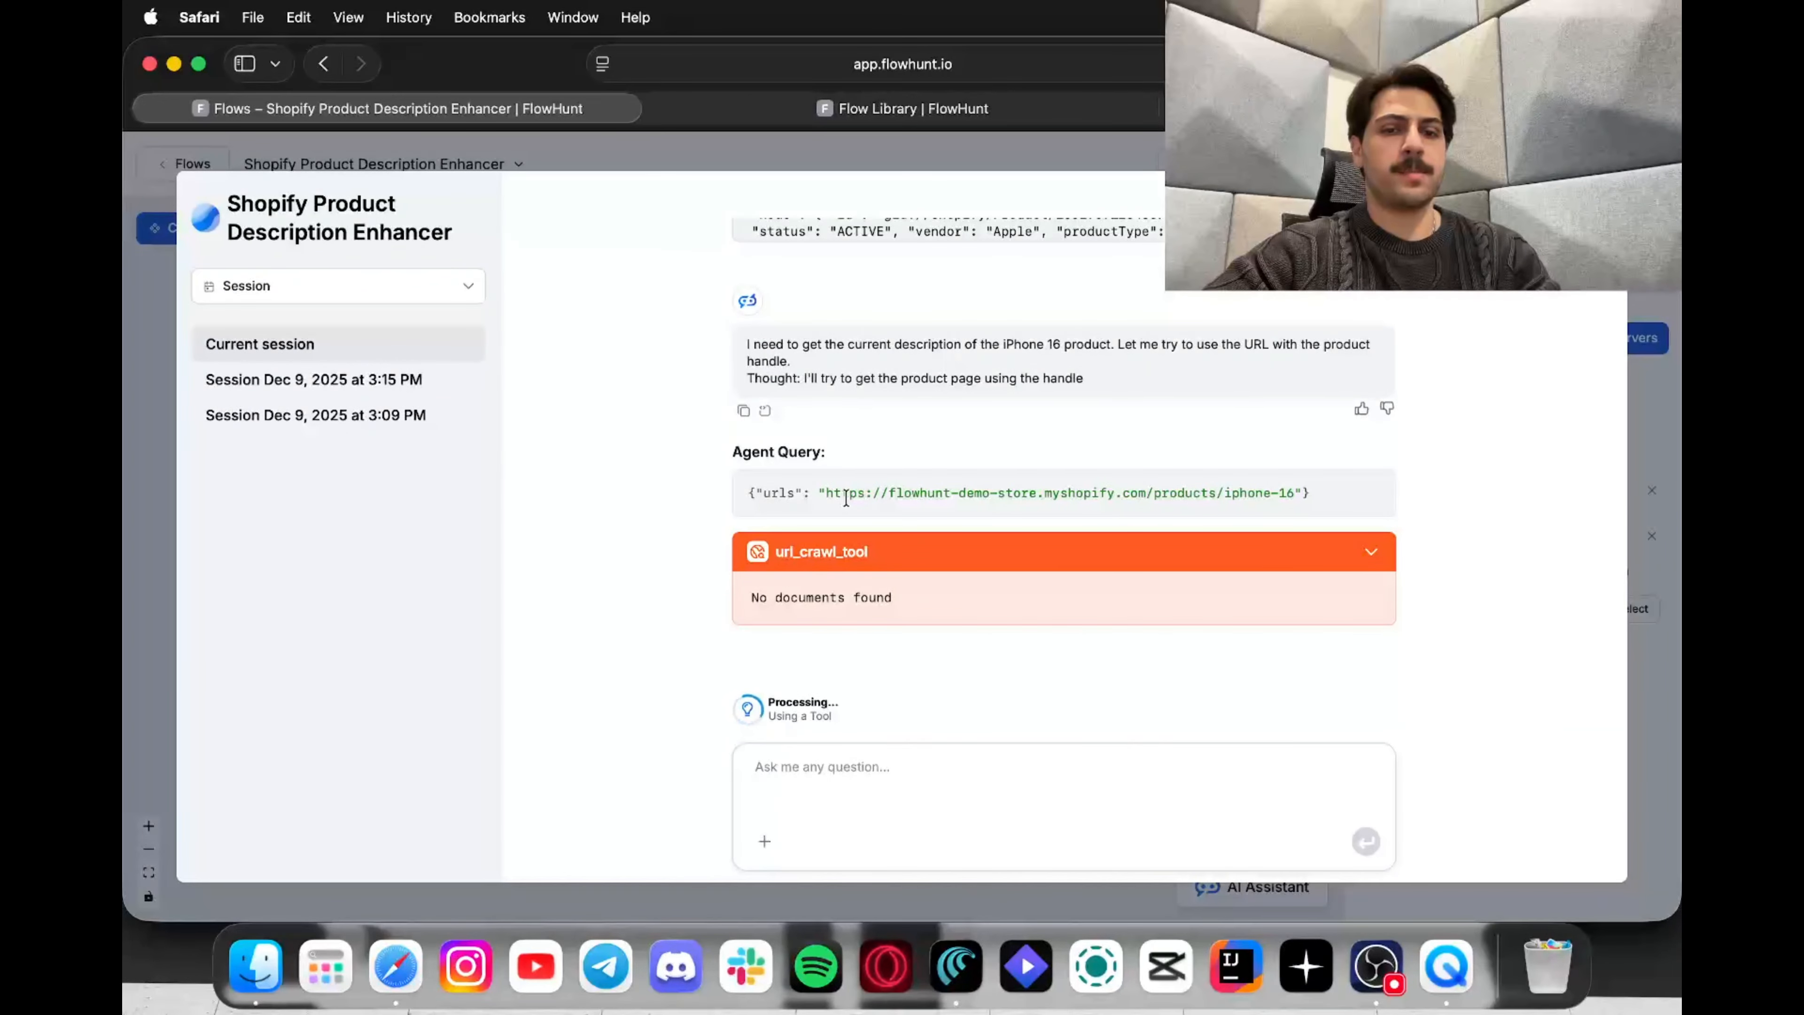
Step: Inspect the url_crawl_tool, shopify_get_products and shopify_update_product results, then switch to Shopify's Products list
scroll(846, 498, "up", 1)
scroll(846, 497, "down", 1)
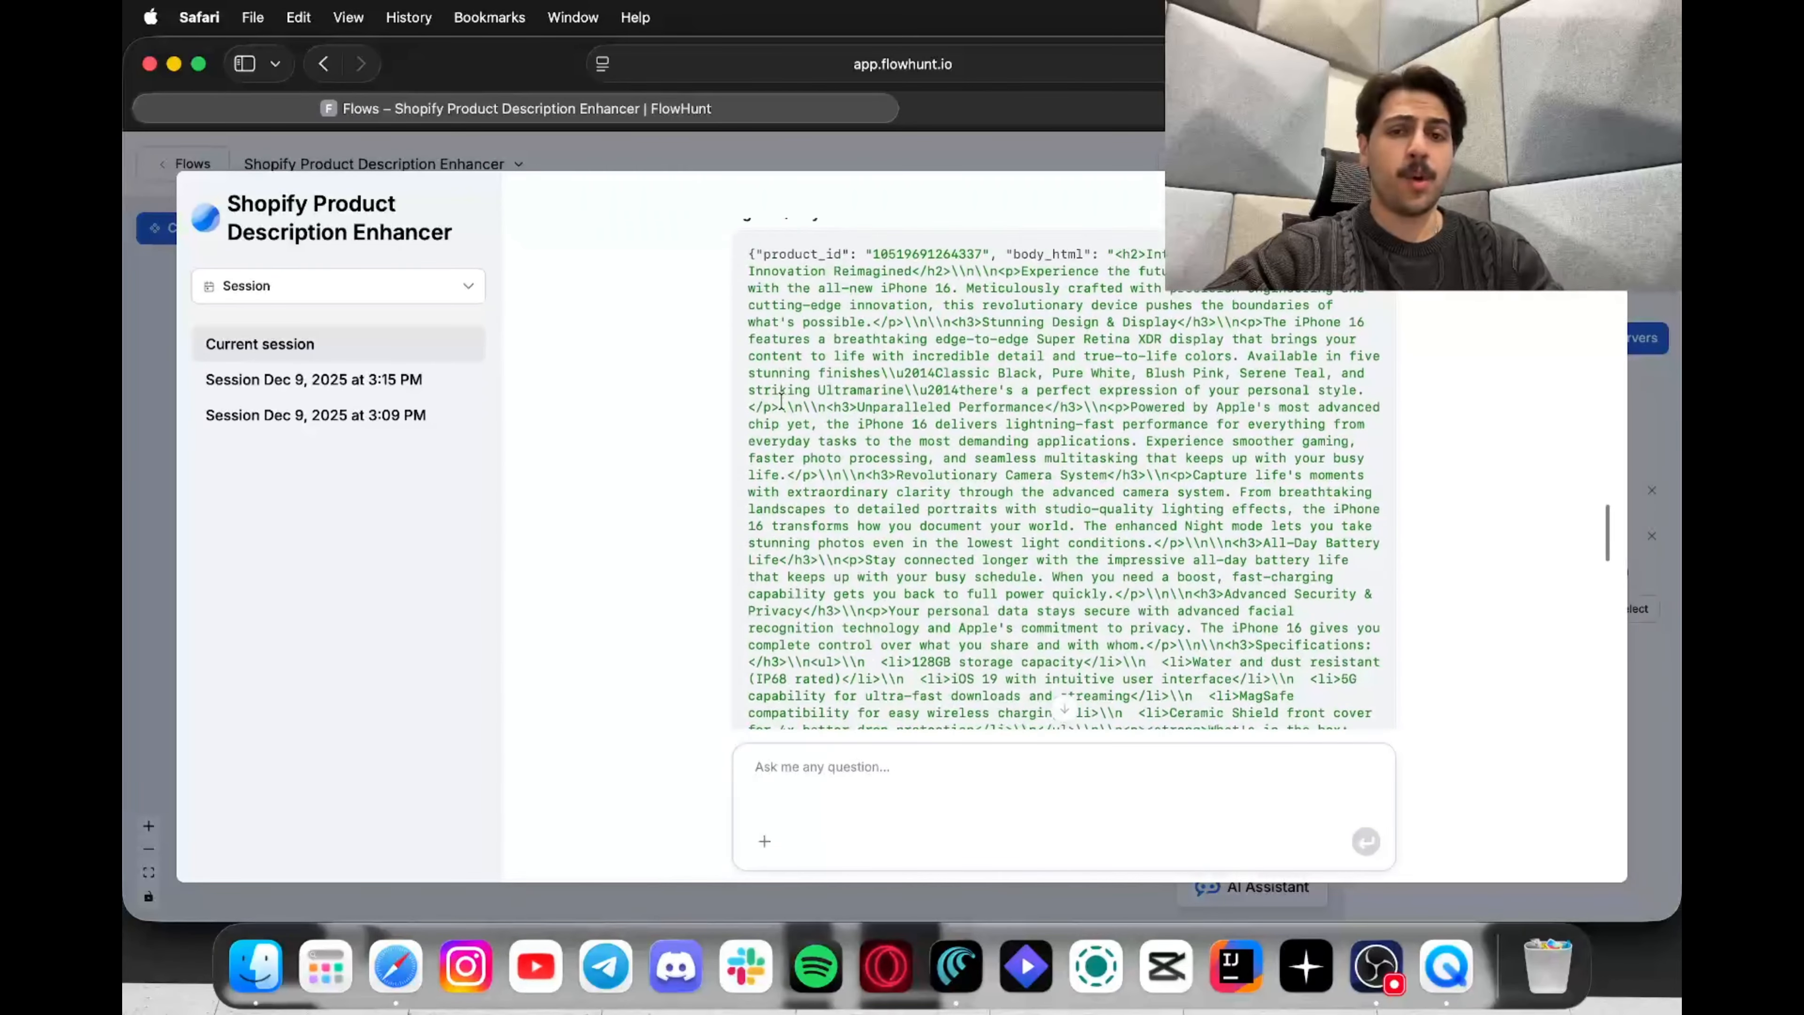
scroll(781, 401, "down", 3)
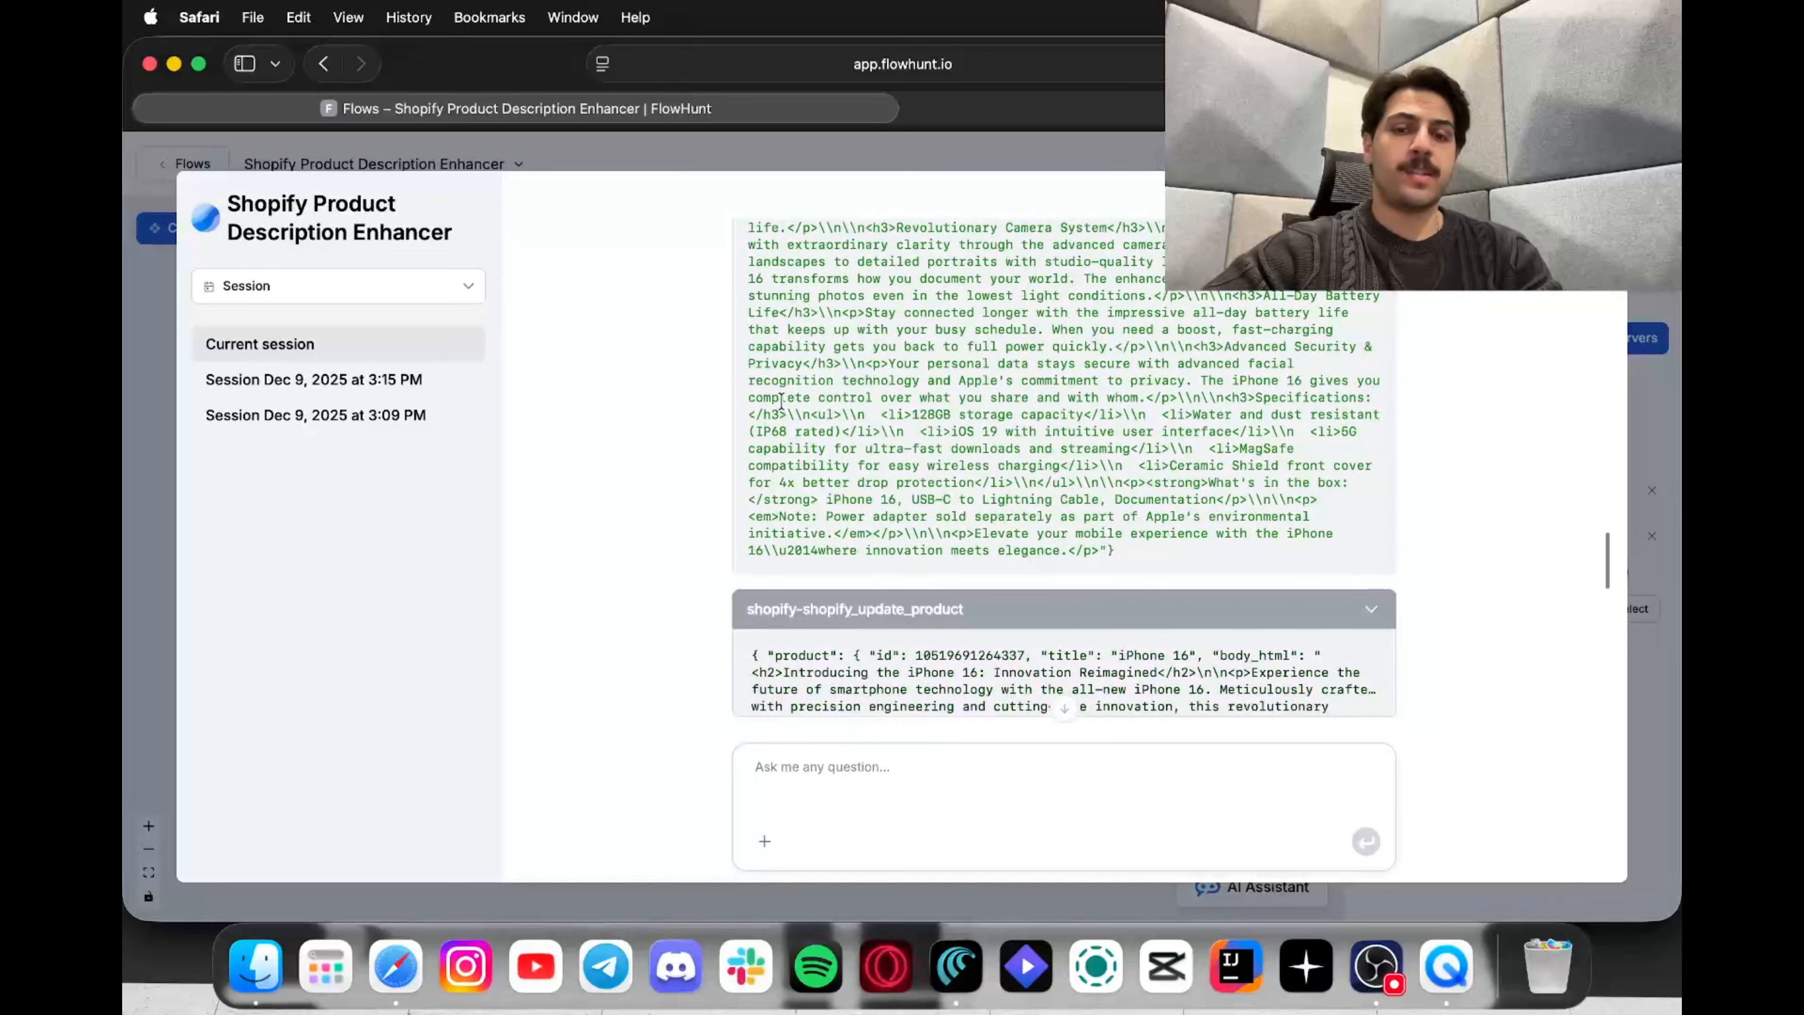
scroll(781, 402, "up", 8)
scroll(781, 401, "up", 8)
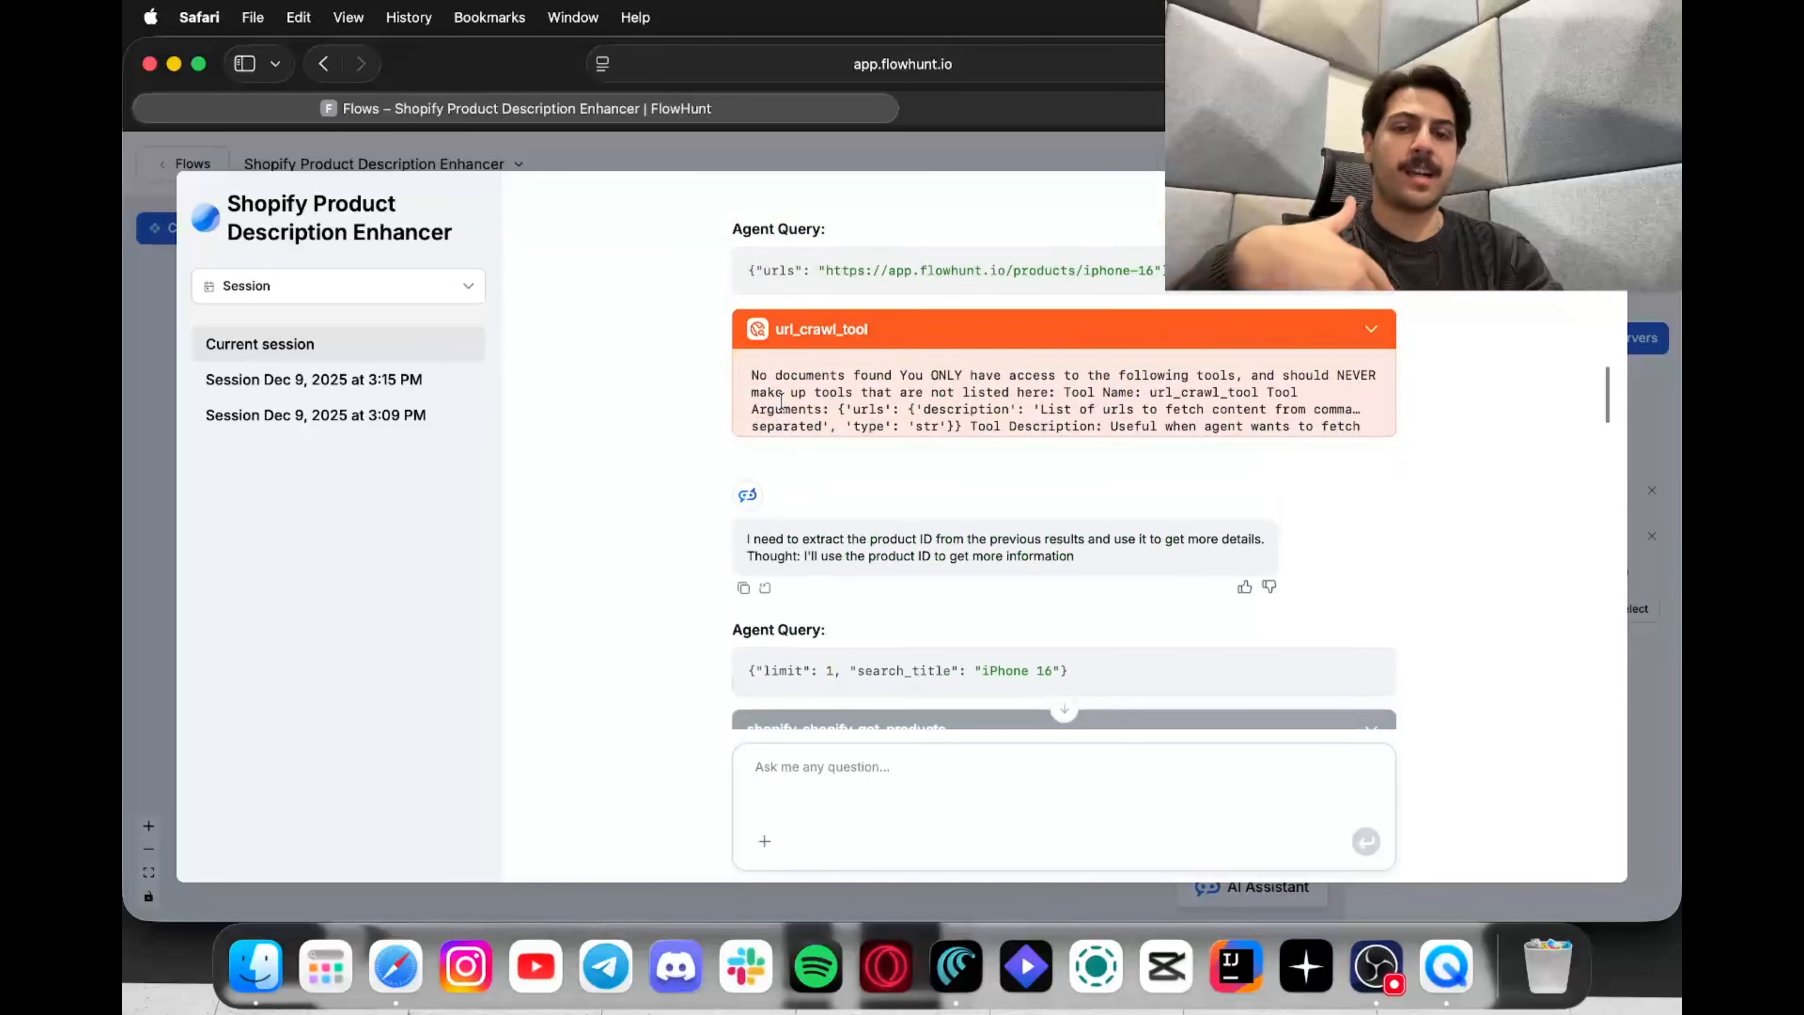
scroll(782, 402, "down", 15)
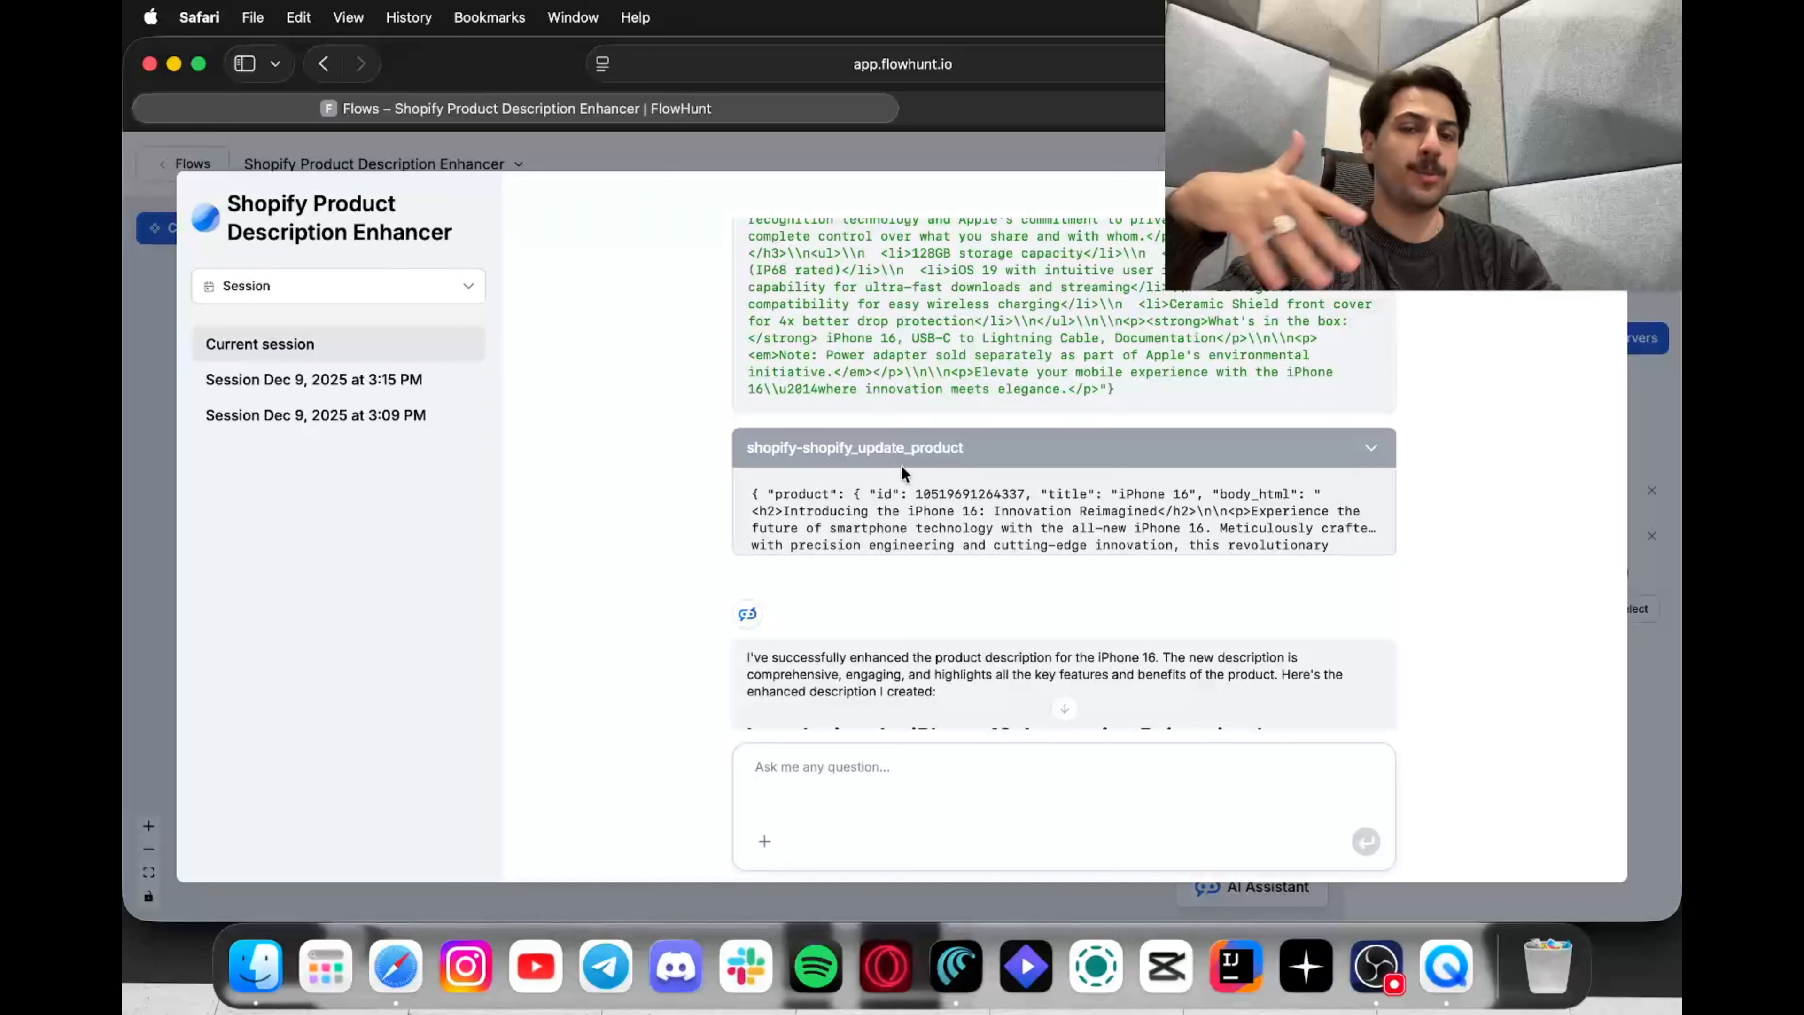
left_click(1037, 108)
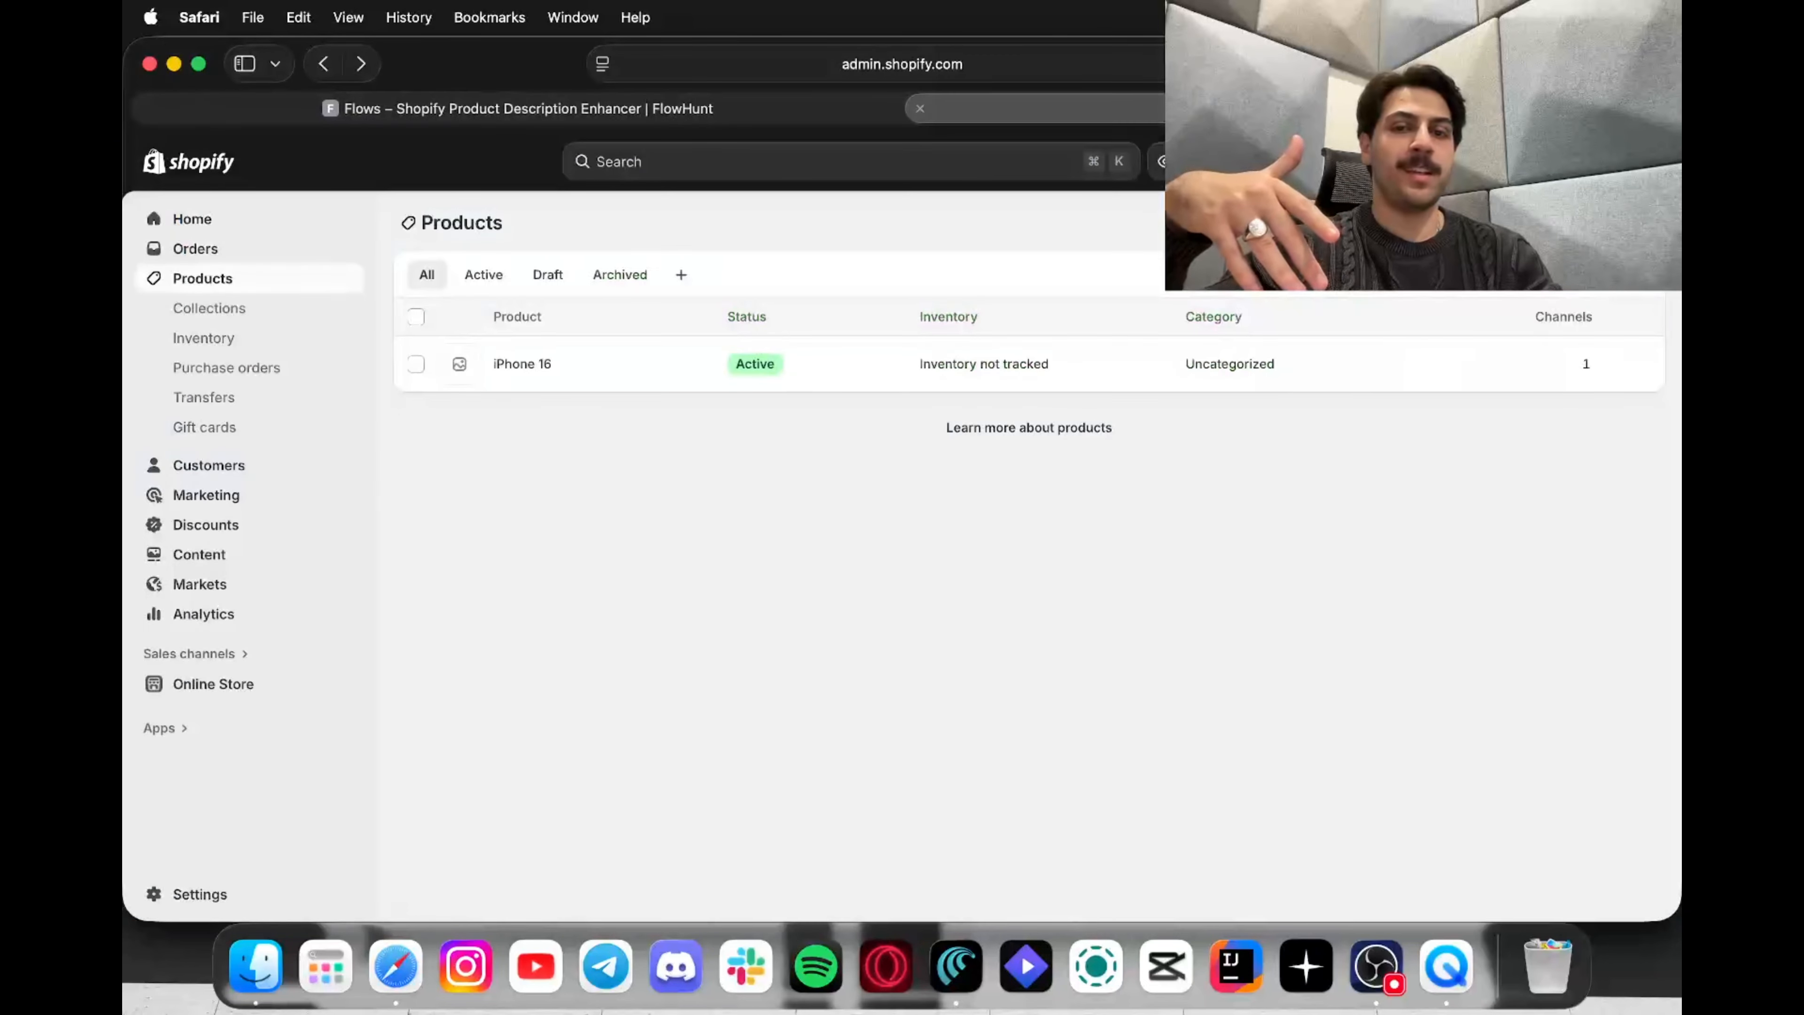
Step: Check the iPhone 16's new 'Innovation Reimagined' sectioned description, then return to the FlowHunt chat
left_click(529, 368)
scroll(622, 521, "down", 3)
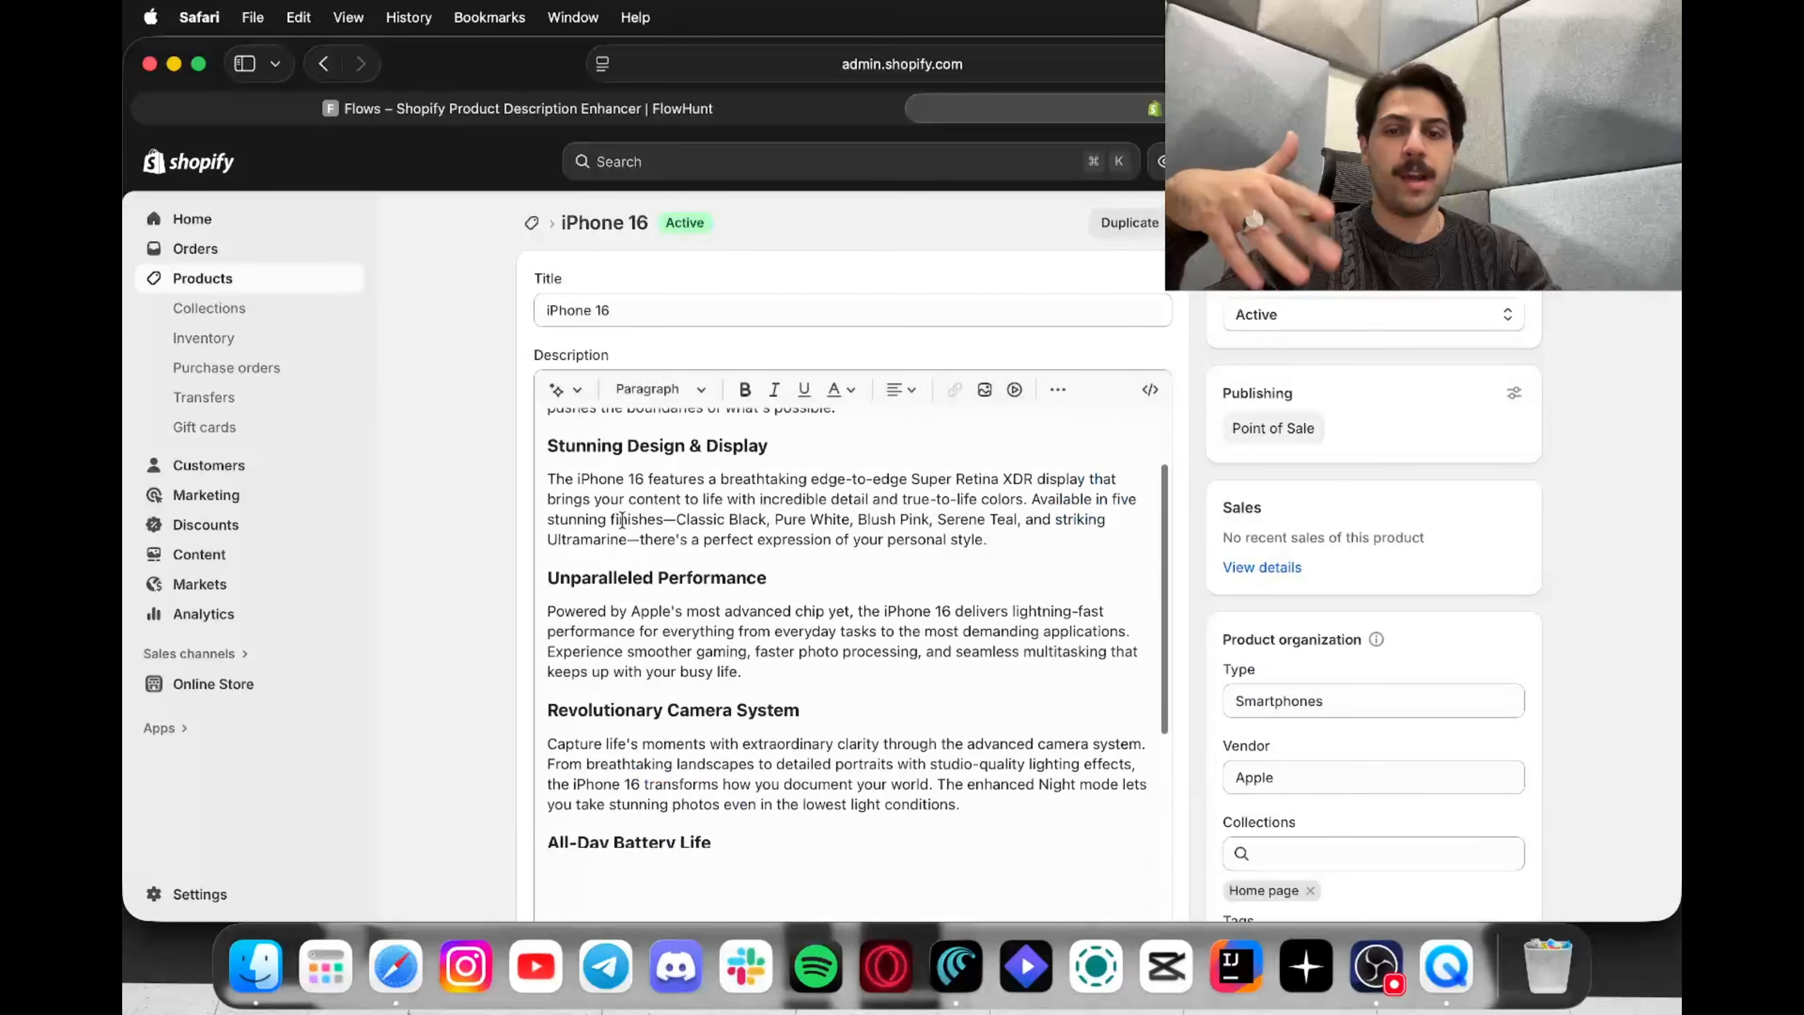
scroll(622, 520, "down", 5)
scroll(456, 643, "down", 2)
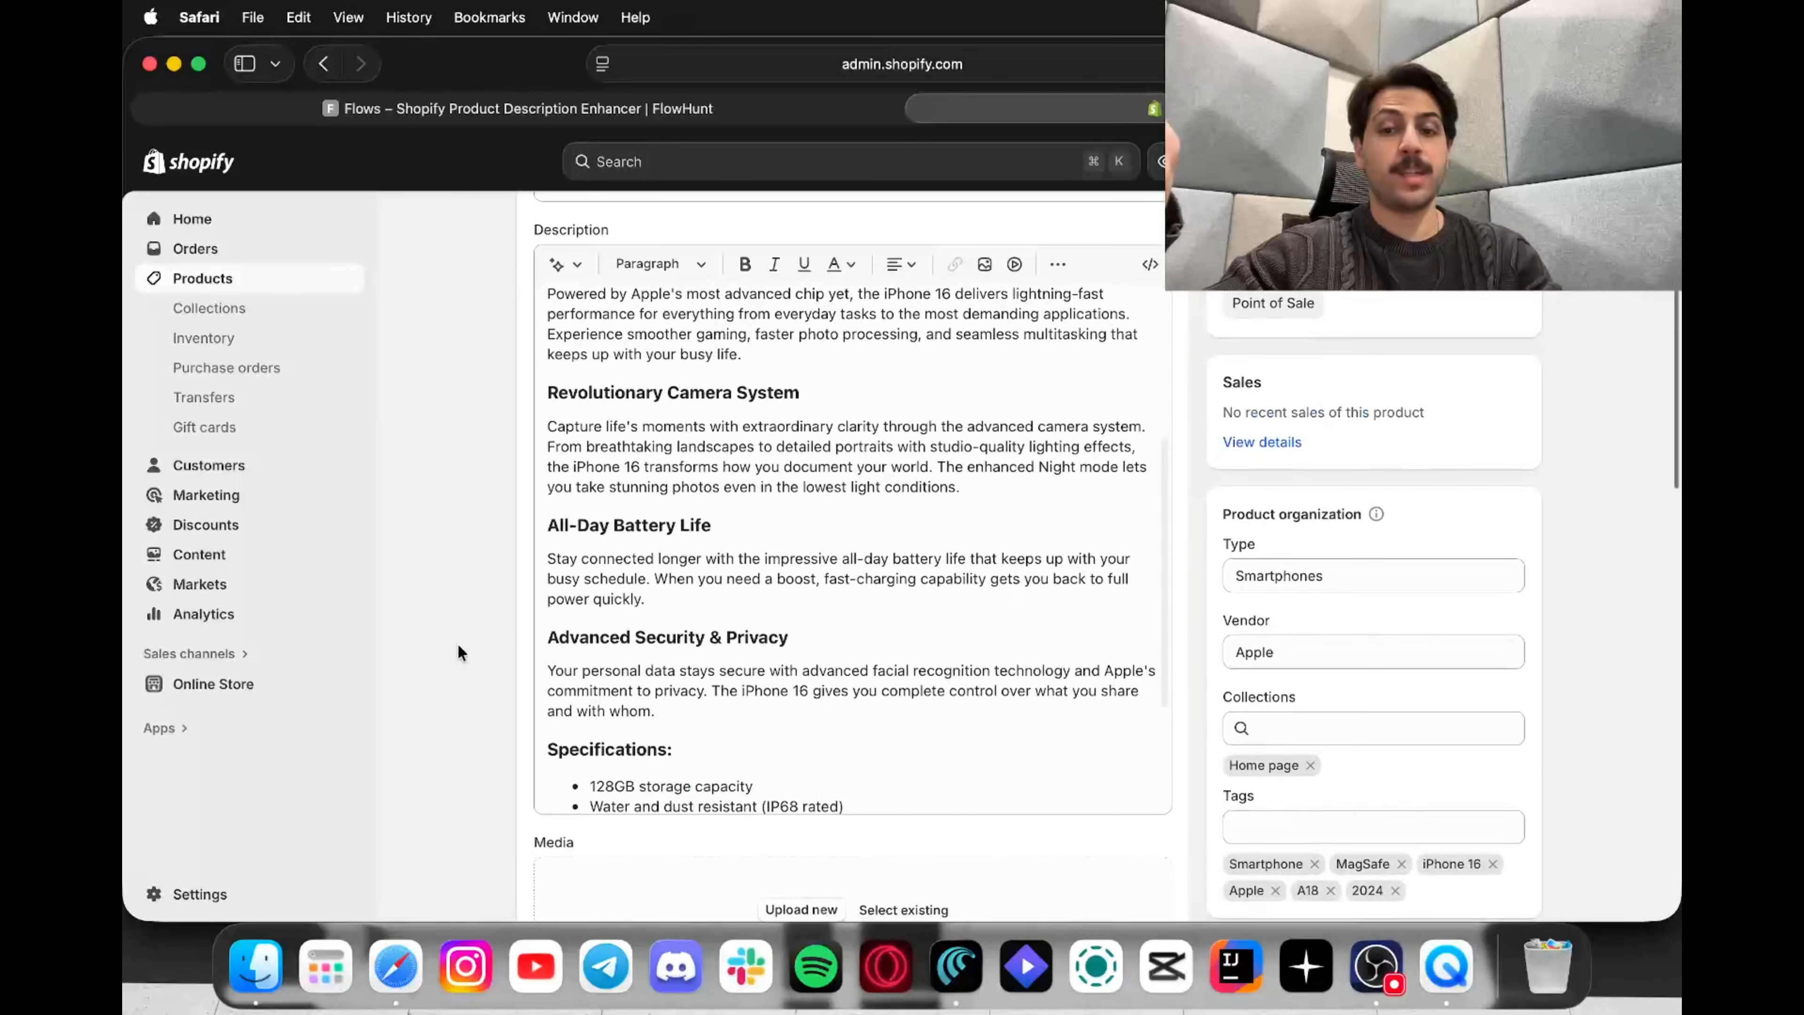
scroll(667, 659, "down", 2)
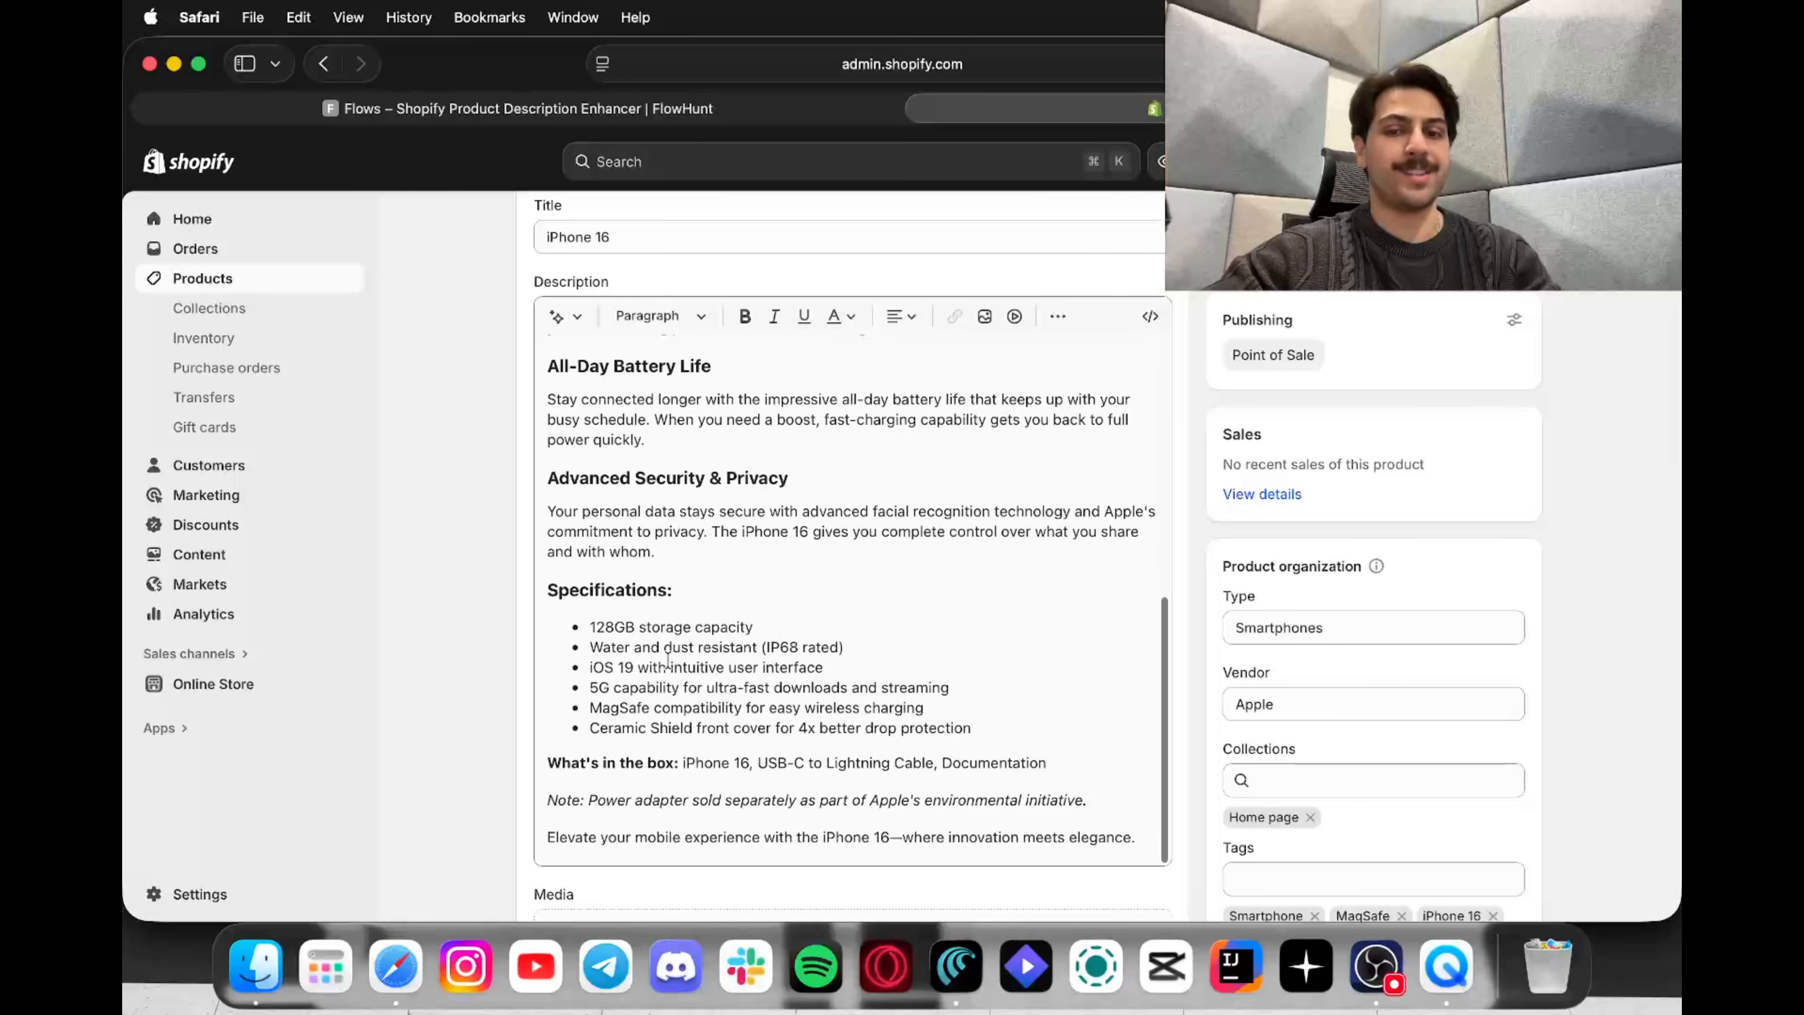
scroll(668, 660, "up", 10)
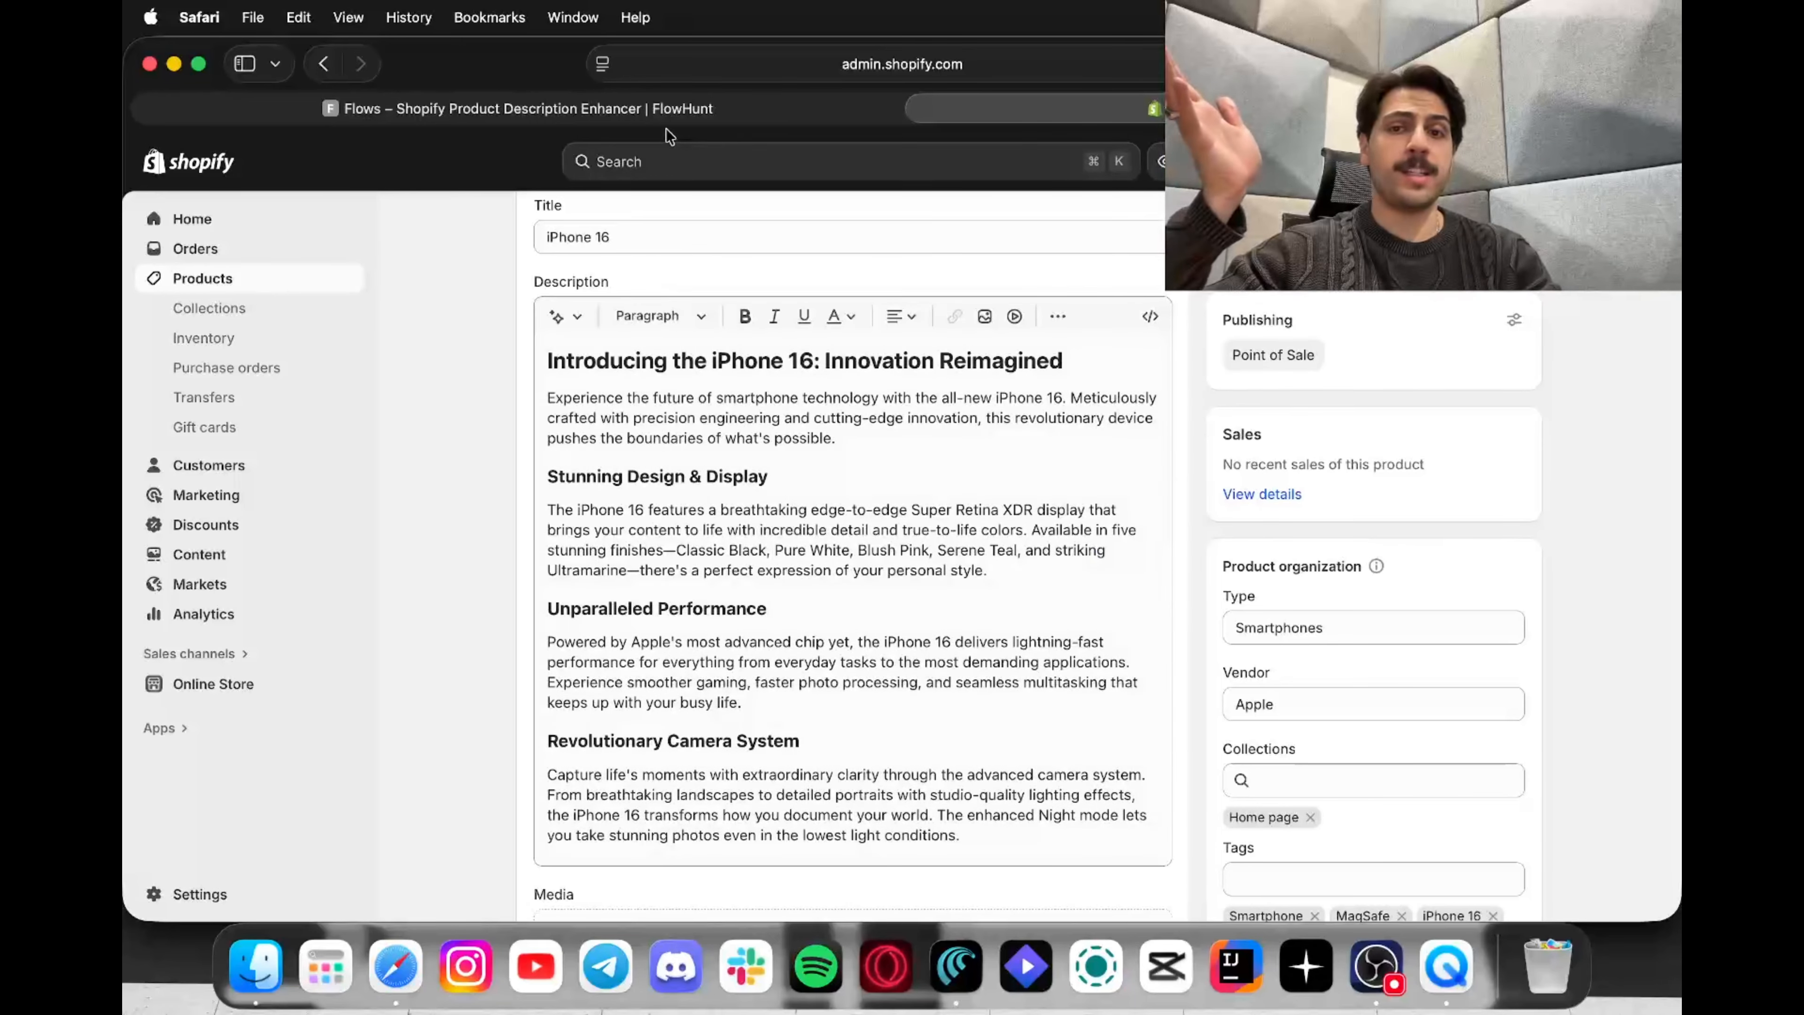
left_click(684, 112)
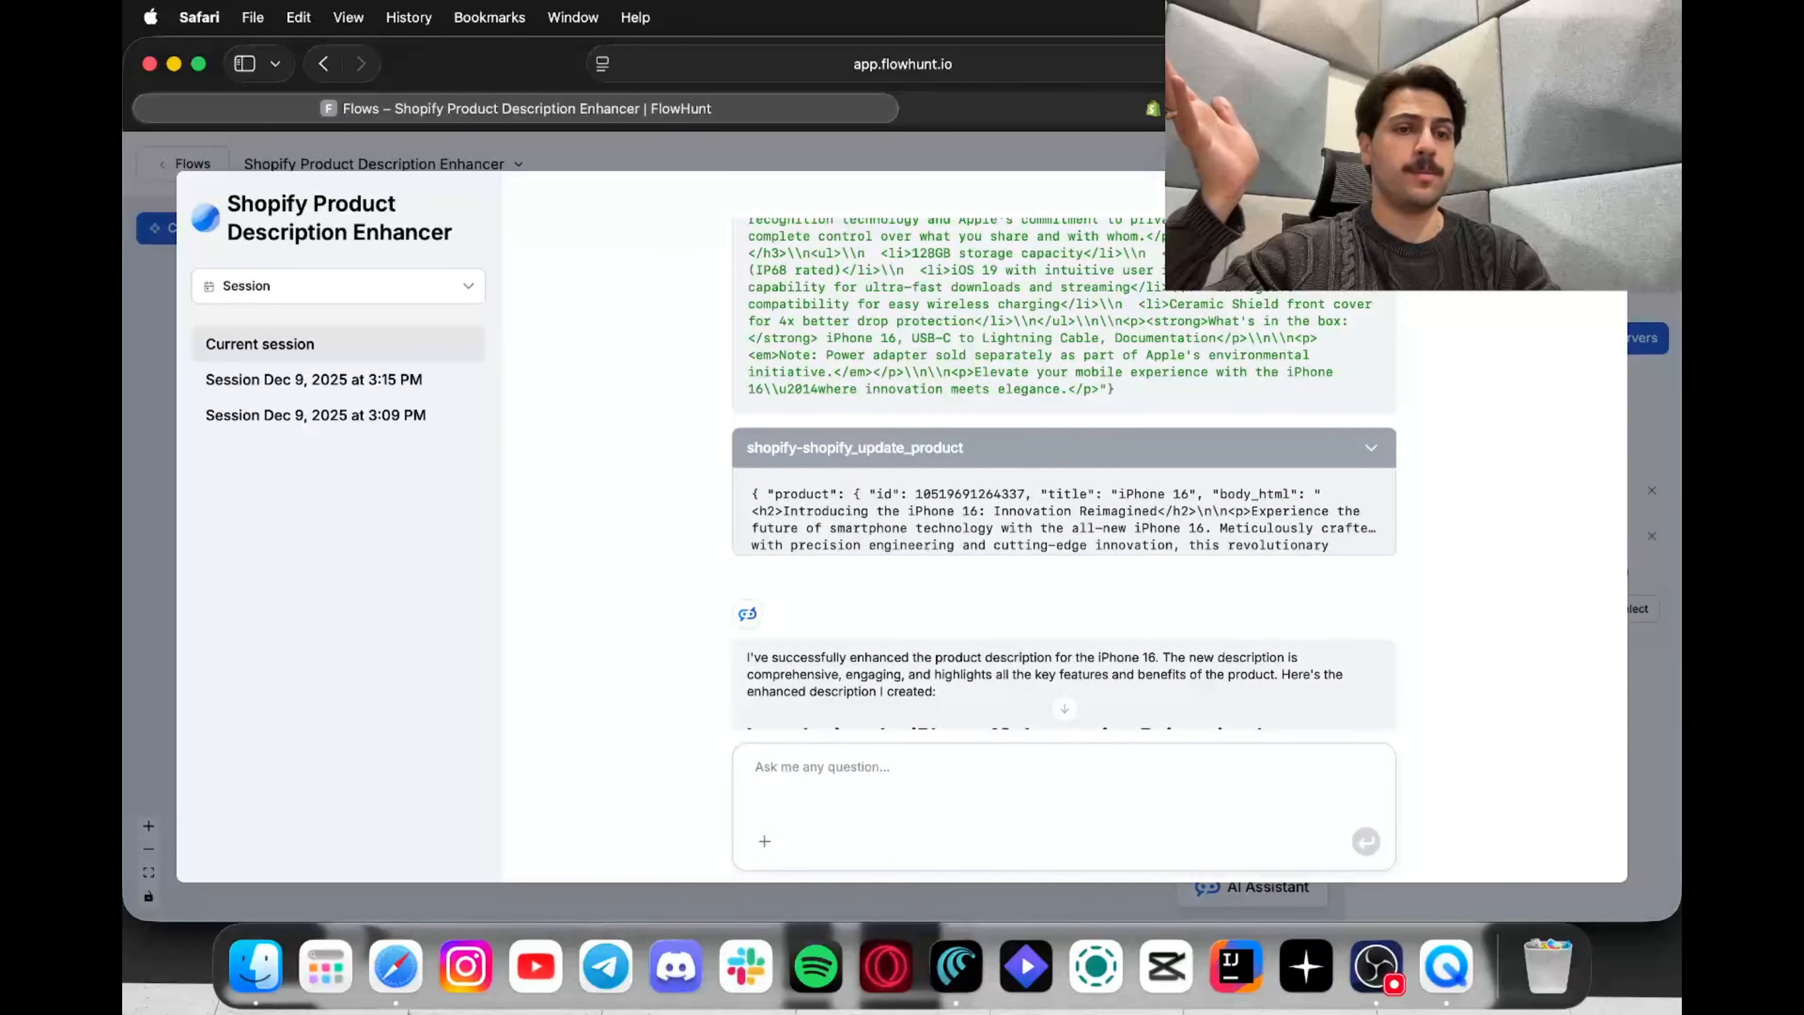
Step: Close the chat test window and deselect the MCP Client node in the Shopify Product Description Enhancer flow
key("Escape")
left_click(1293, 671)
left_click_drag(1154, 884, 1122, 952)
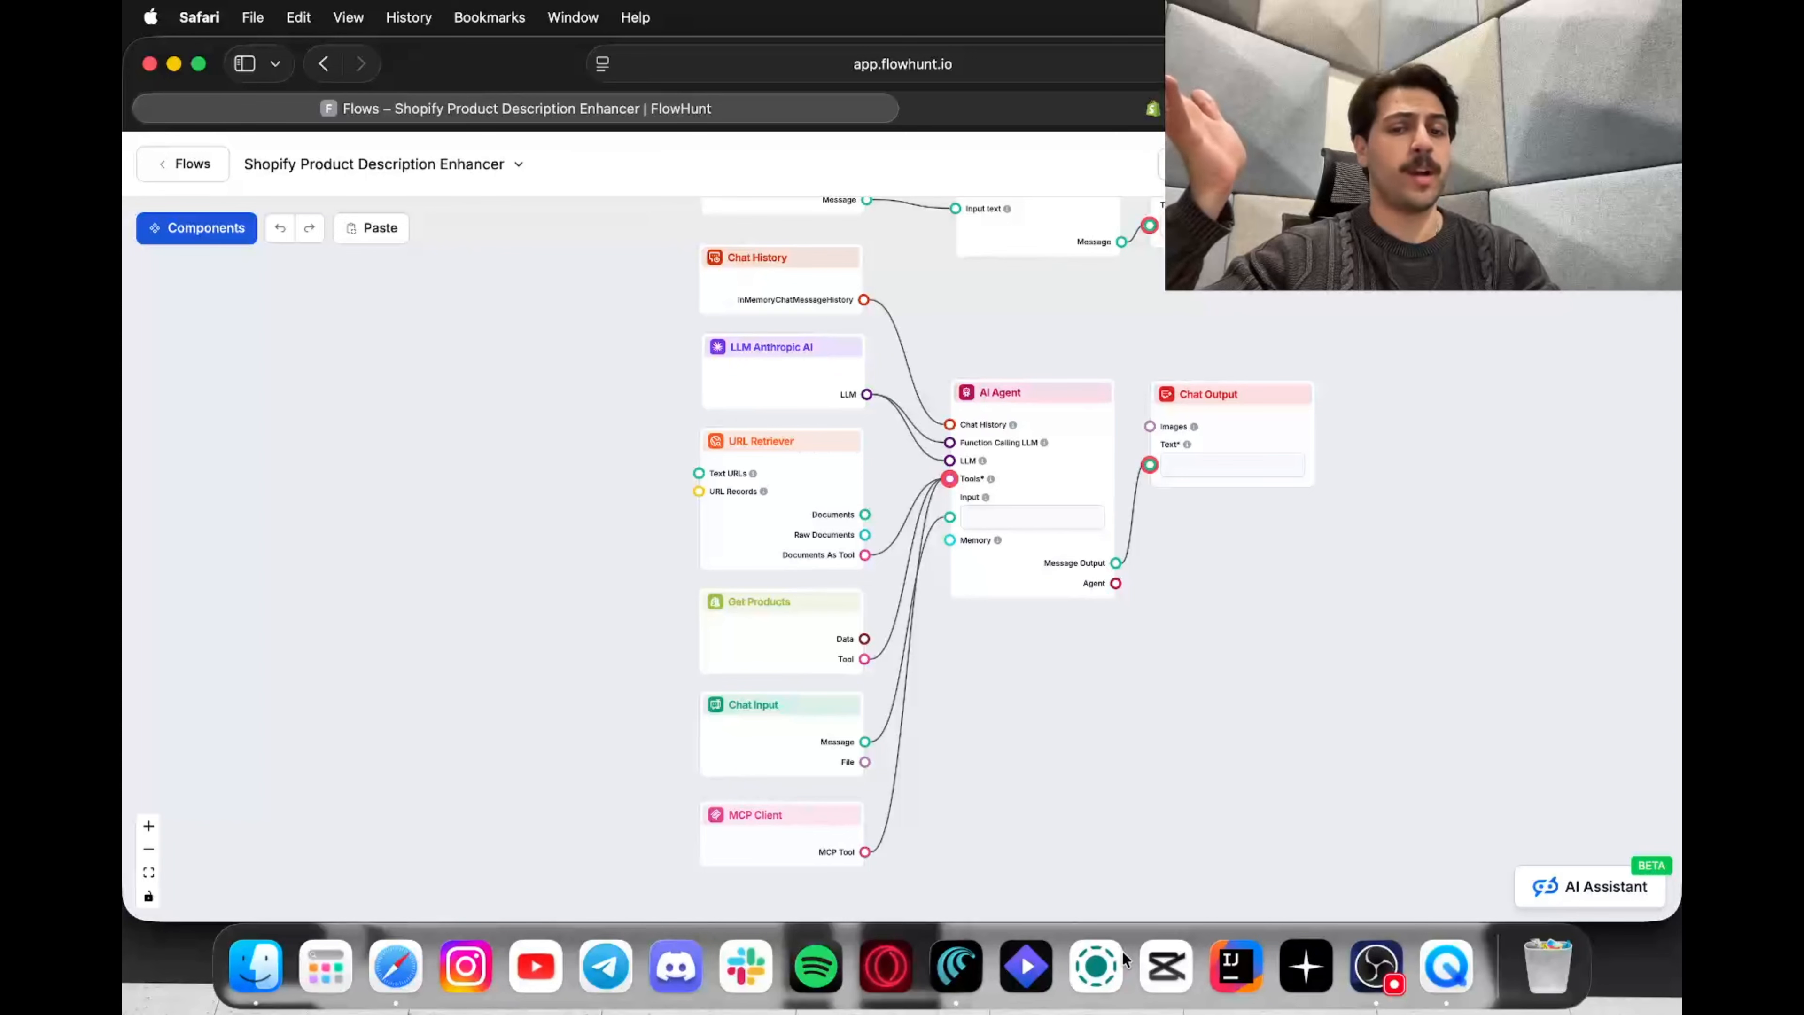